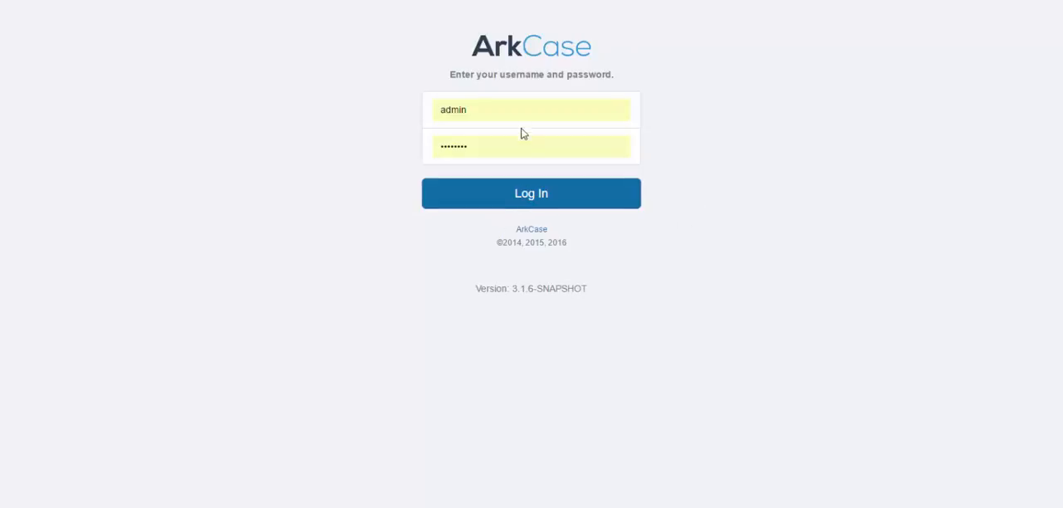
# Replace the username with the saved administrator account, fill in its password, and log in.
pyautogui.press('BackSpace')
pyautogui.press('BackSpace')
pyautogui.press('BackSpace')
pyautogui.press('BackSpace')
pyautogui.click(474, 178)
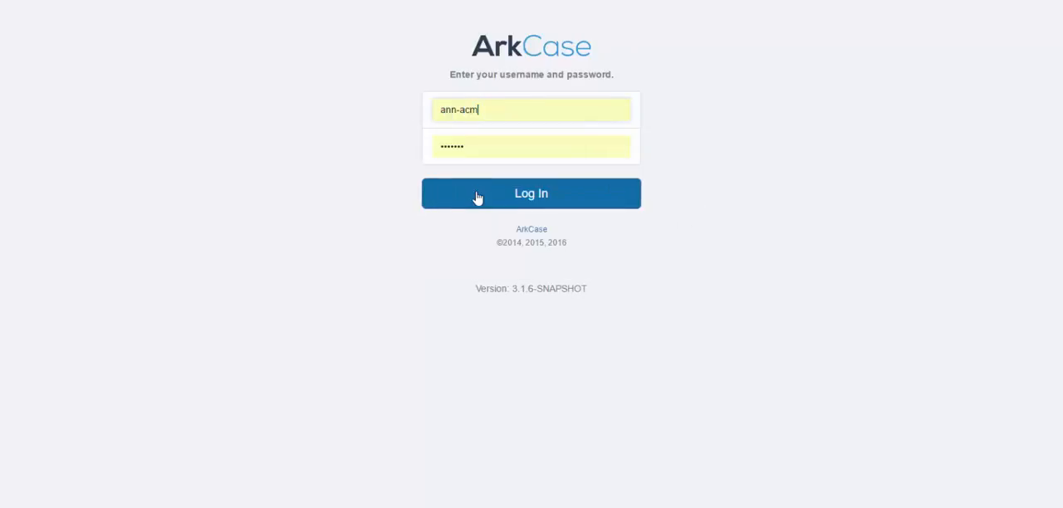
pyautogui.click(479, 196)
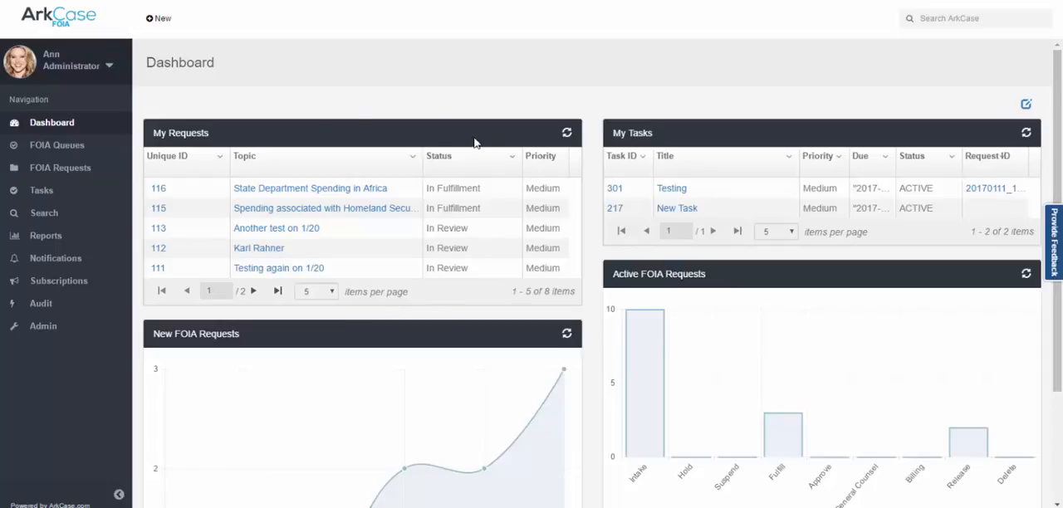
# Look over the dashboard and view the choices for creating a new item.
pyautogui.moveTo(450, 422)
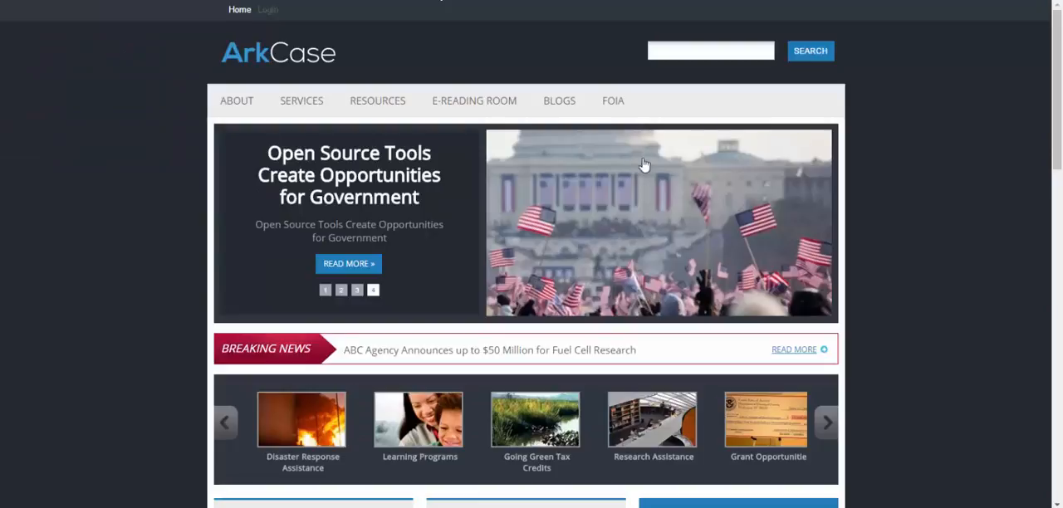
pyautogui.moveTo(628, 105)
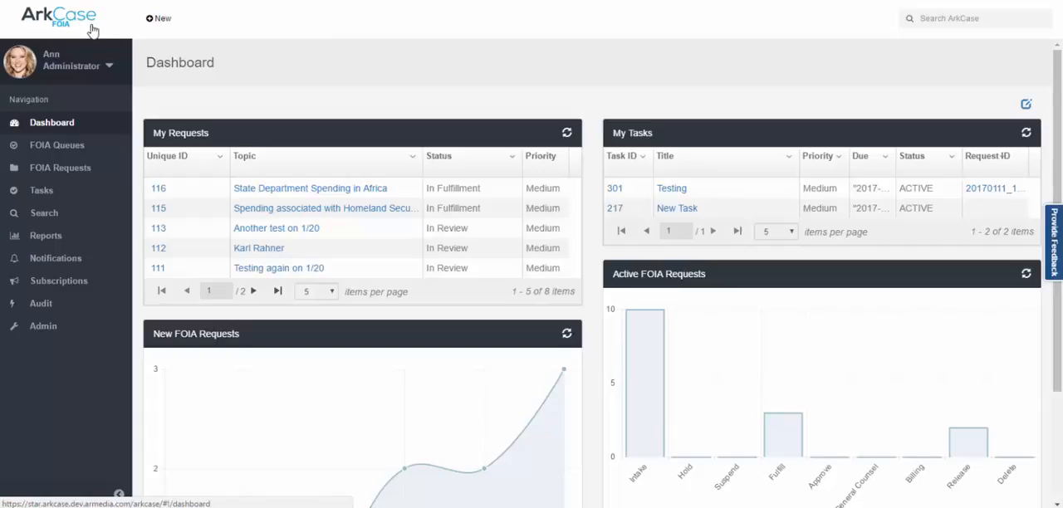
pyautogui.click(156, 23)
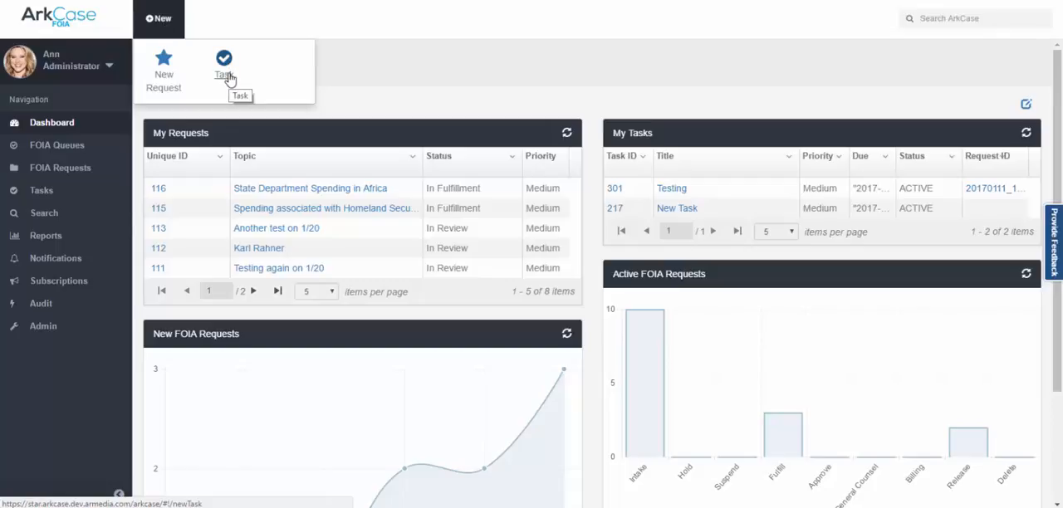
pyautogui.click(470, 27)
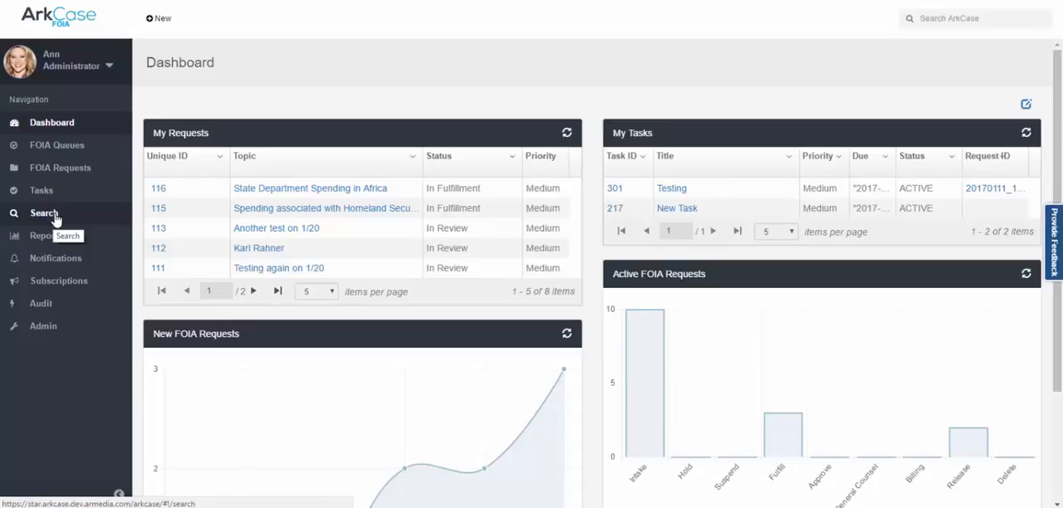
# Open the user profile and delete the "Another new request" subscription.
pyautogui.click(111, 72)
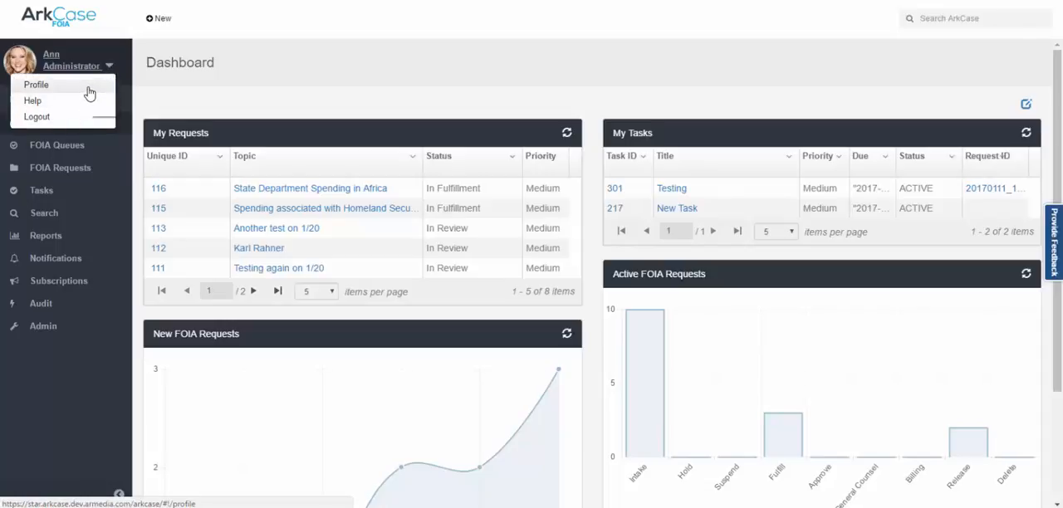
pyautogui.click(90, 93)
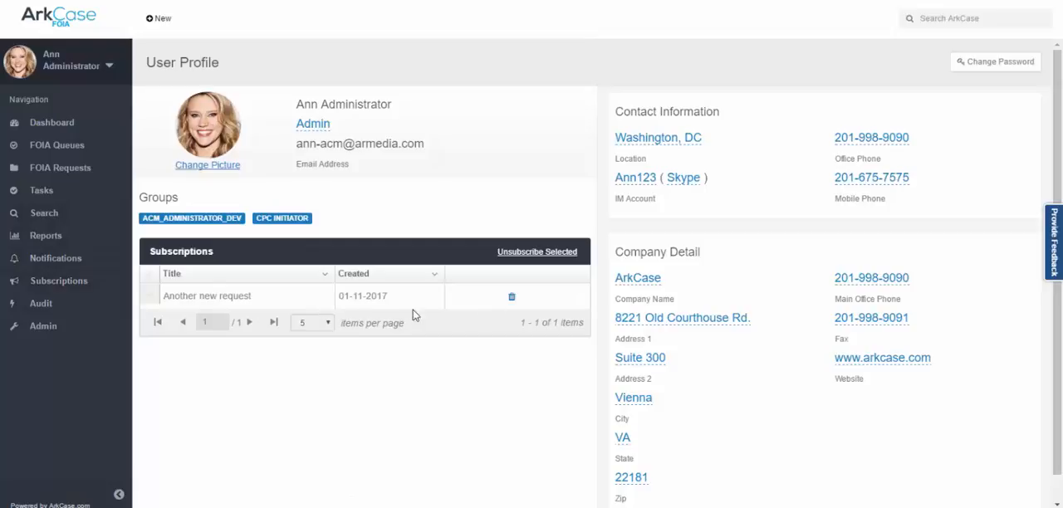
pyautogui.click(521, 302)
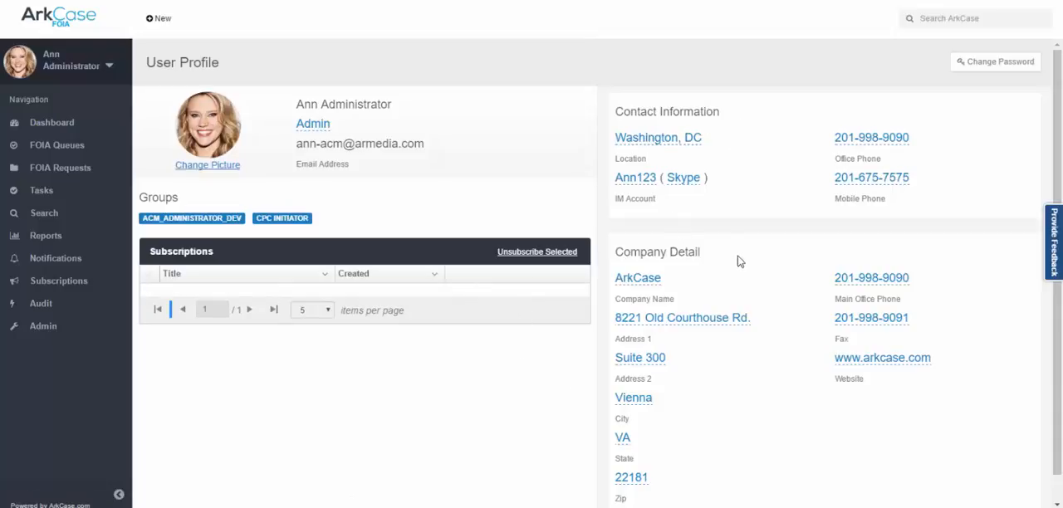
# Open the location in the profile's contact information for editing and accept it unaltered.
pyautogui.click(666, 142)
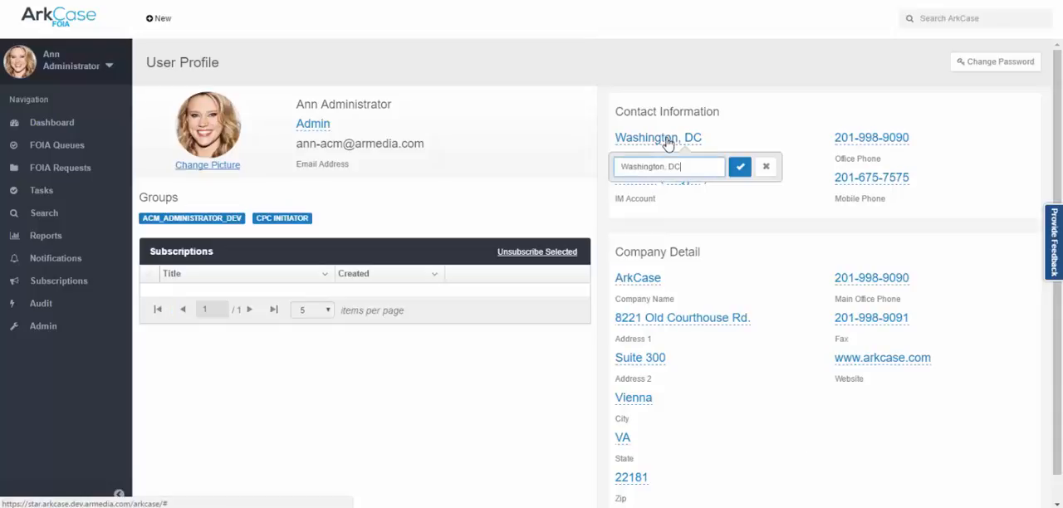
pyautogui.click(739, 166)
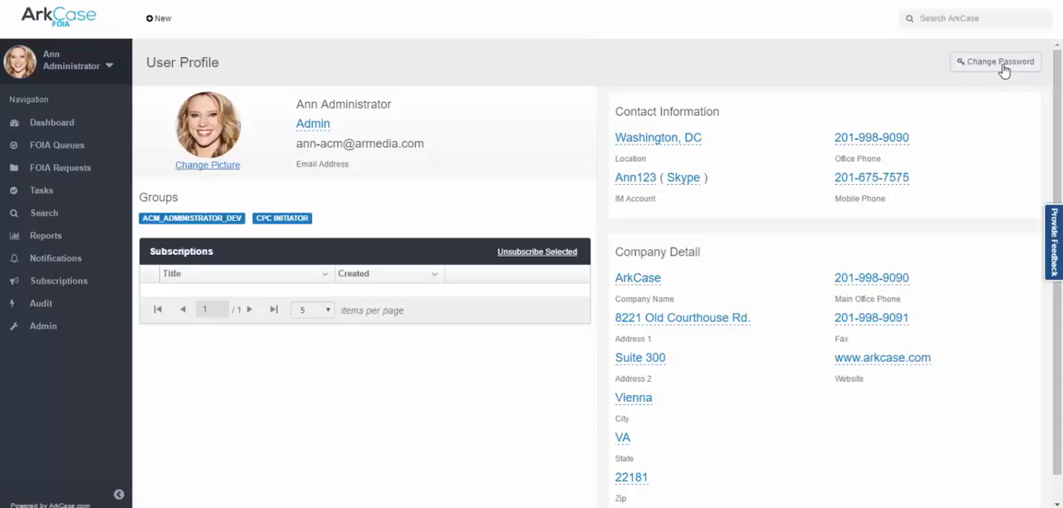
pyautogui.click(99, 70)
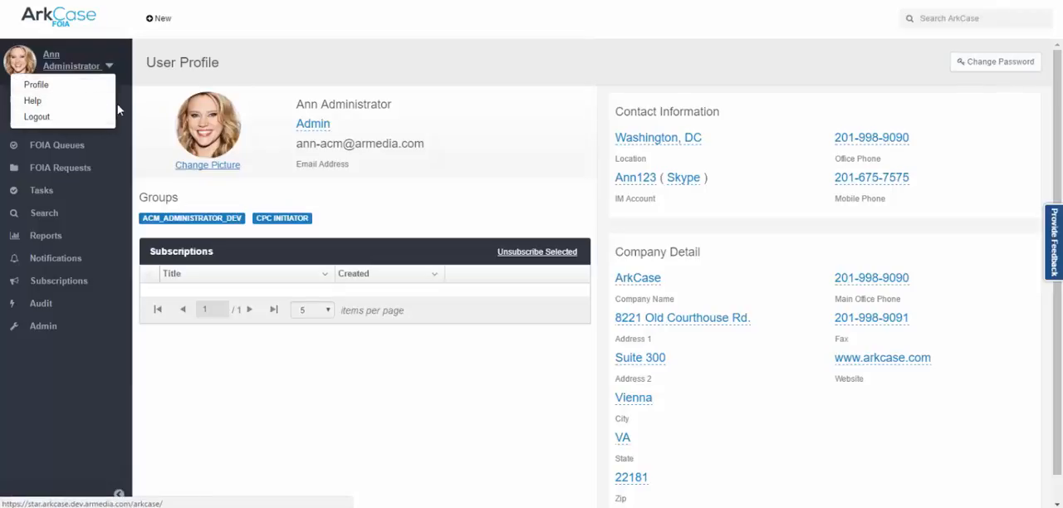
pyautogui.click(125, 88)
# Open the dashboard in edit mode and add a Team Workload widget.
pyautogui.click(41, 125)
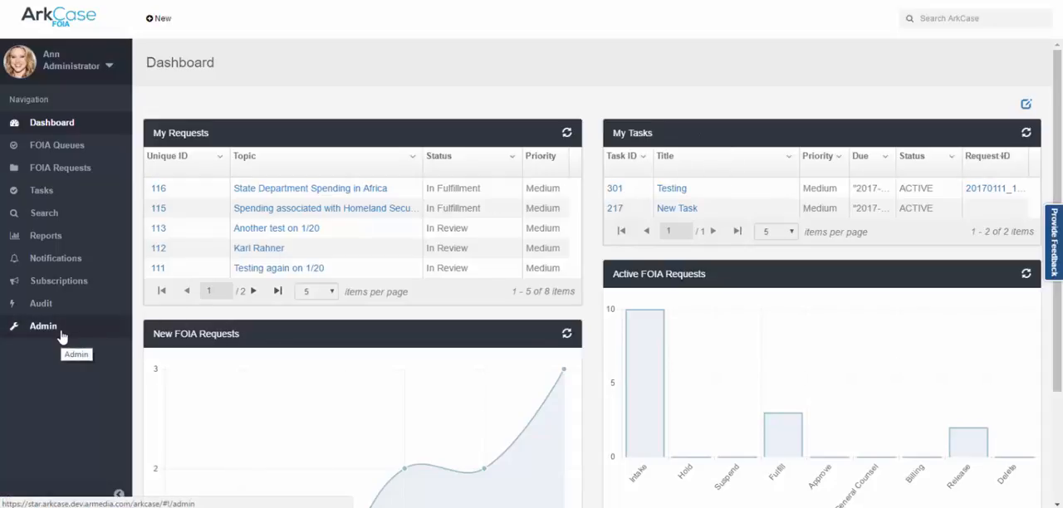
pyautogui.click(1027, 104)
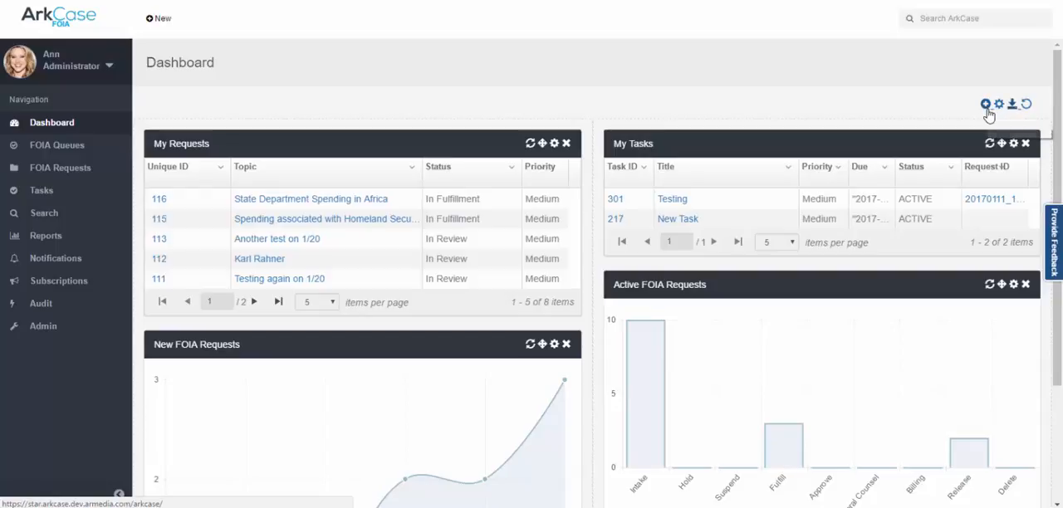
pyautogui.click(985, 106)
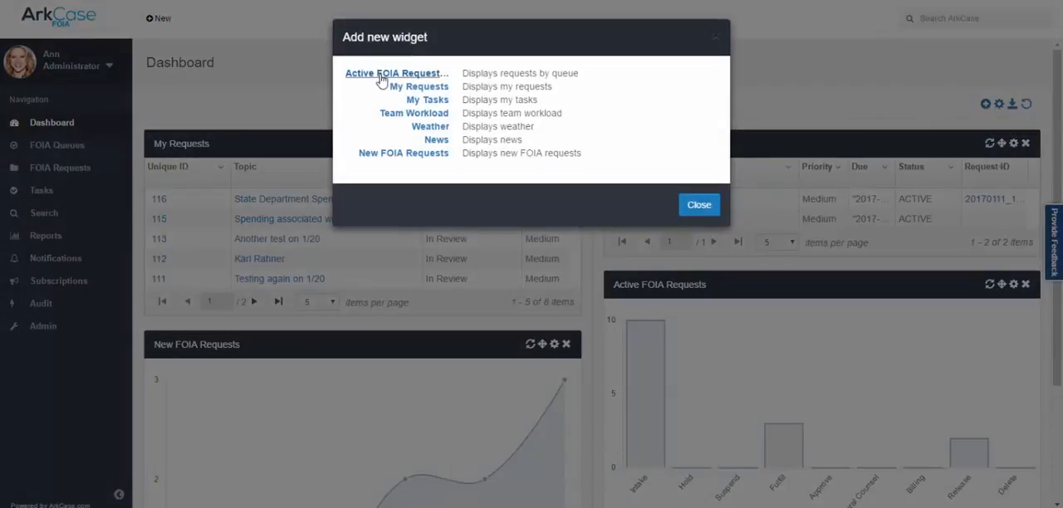
pyautogui.click(422, 116)
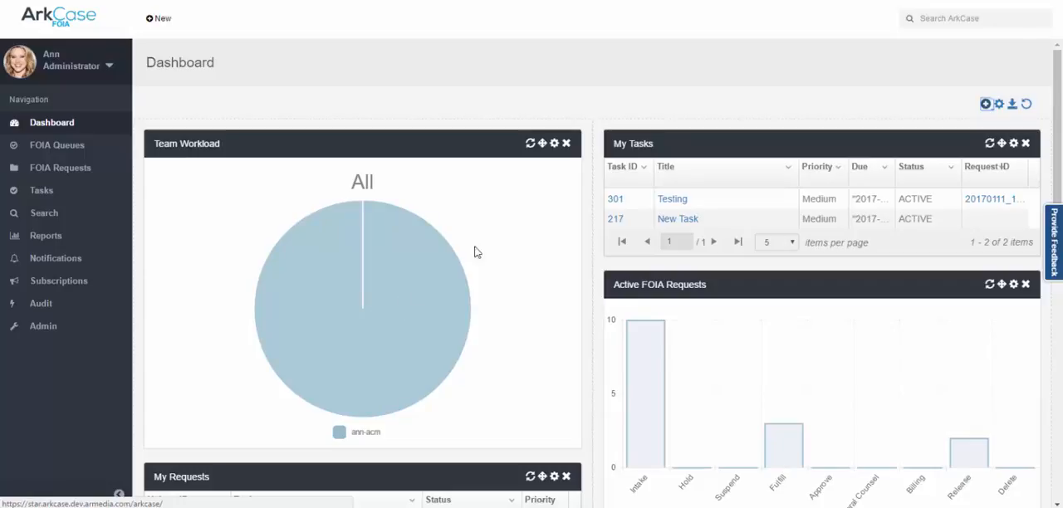
# Retitle the Team Workload widget as "Supervisor Workload" in its settings.
pyautogui.click(554, 144)
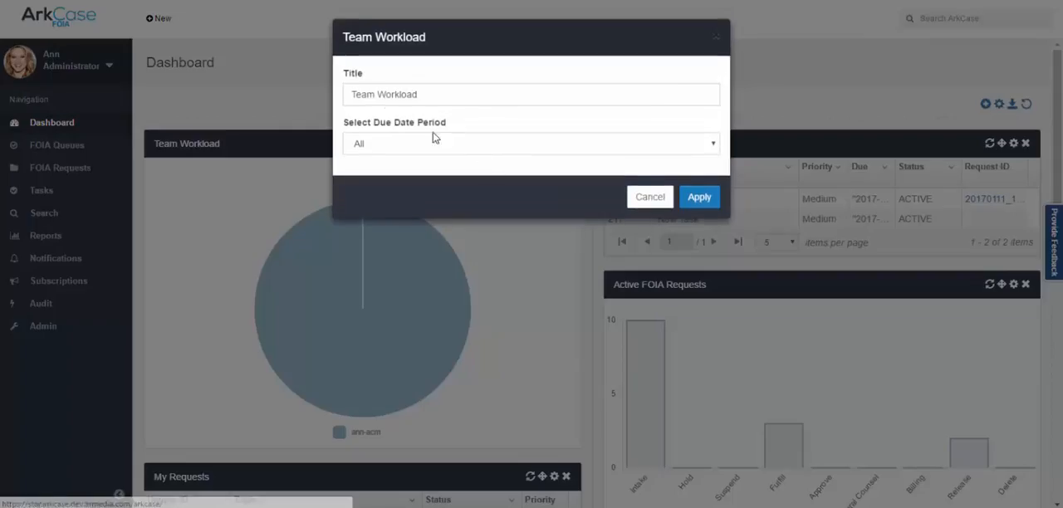
pyautogui.moveTo(427, 95); pyautogui.dragTo(316, 95)
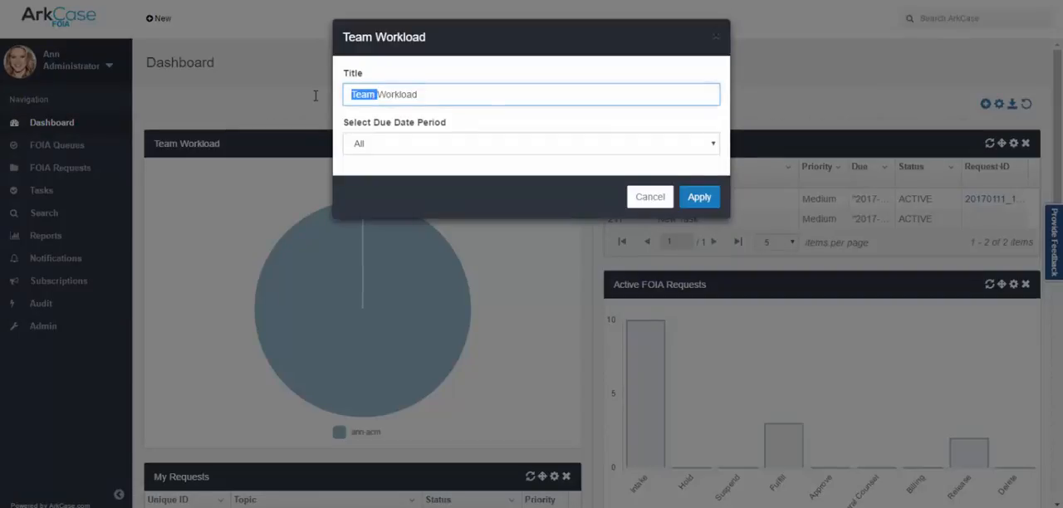
pyautogui.write('Supervi')
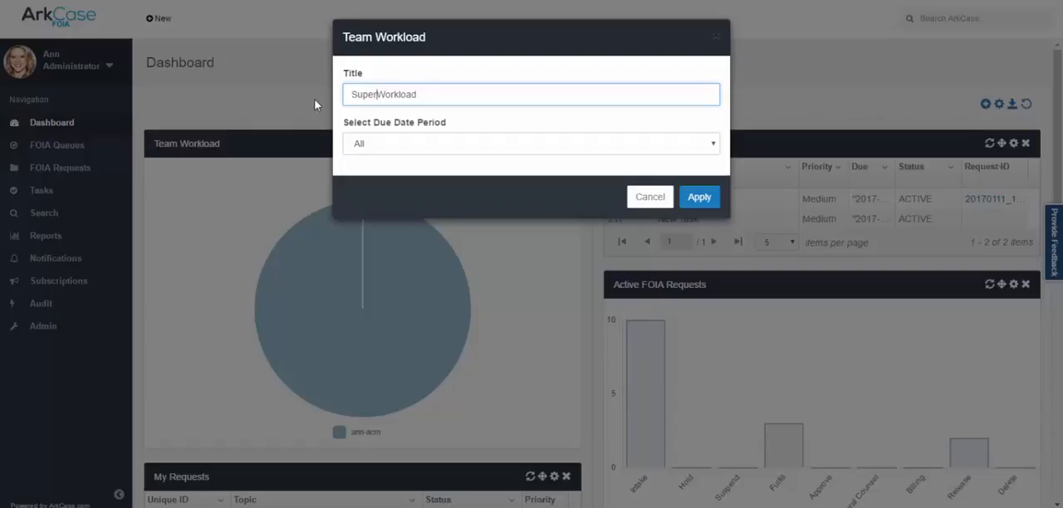
pyautogui.write('sor')
pyautogui.click(698, 197)
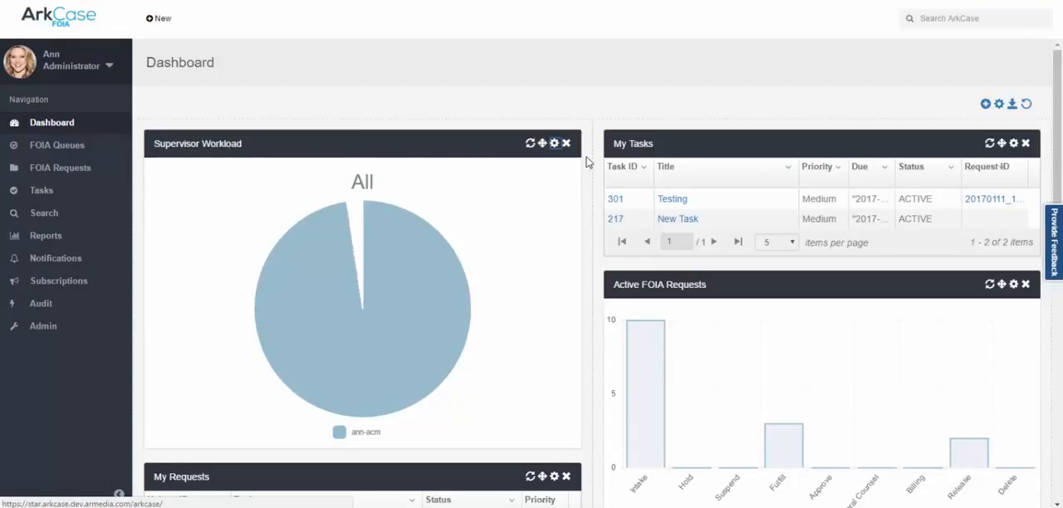
# Remove the Supervisor Workload widget from the dashboard.
pyautogui.moveTo(549, 145); pyautogui.dragTo(1024, 162)
pyautogui.click(1024, 143)
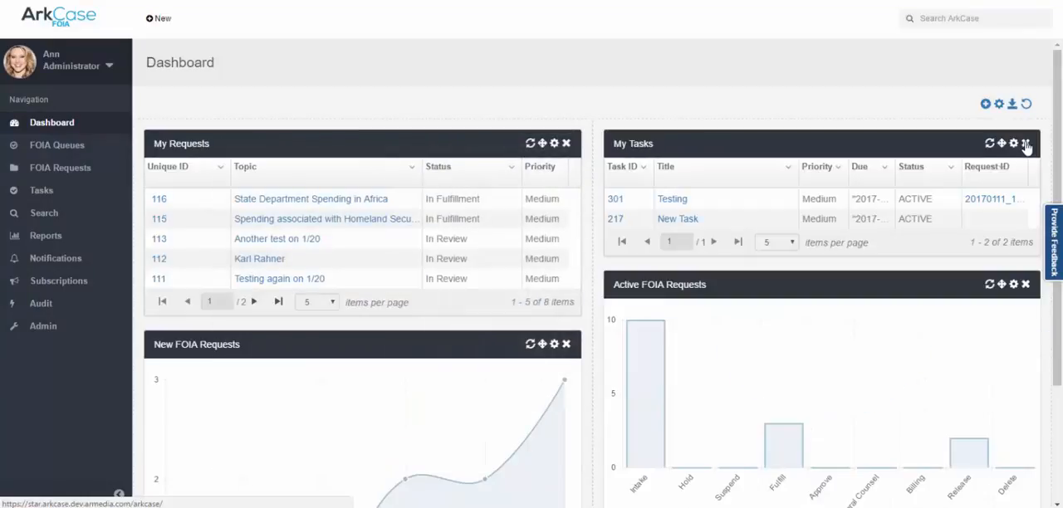
# Change the dashboard structure to a narrow first column beside a wide second column, and save the layout.
pyautogui.click(1001, 105)
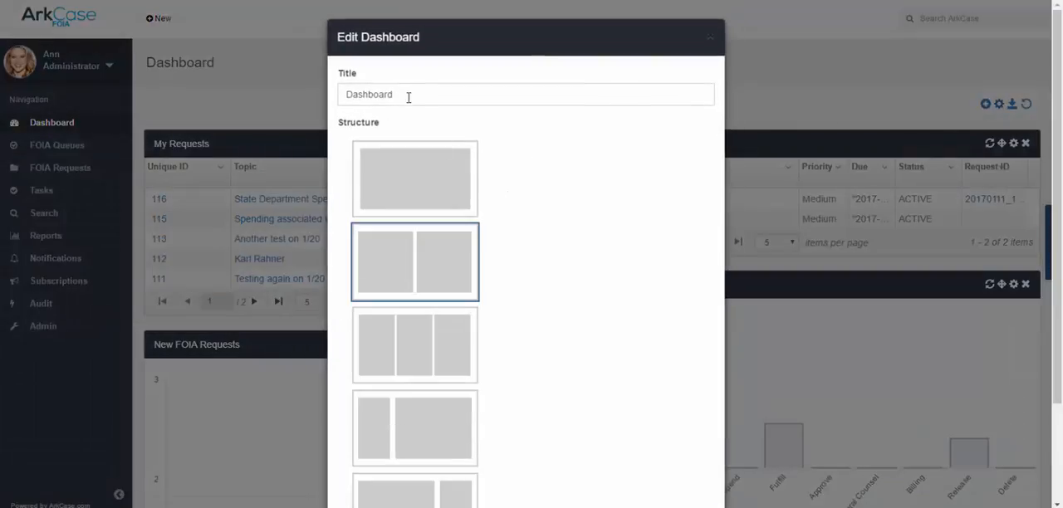
pyautogui.scroll(-1, 445, 262)
pyautogui.scroll(-1, 445, 262)
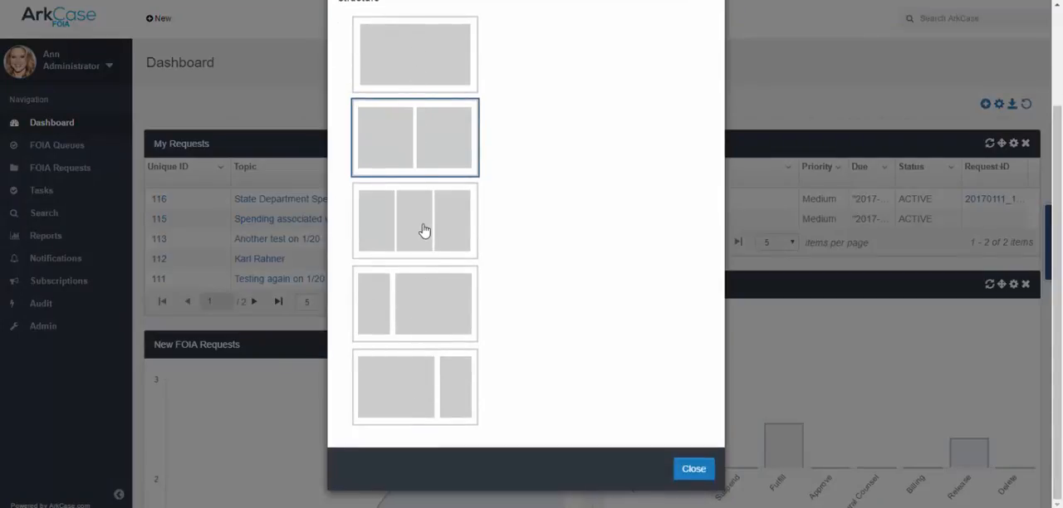
pyautogui.click(409, 317)
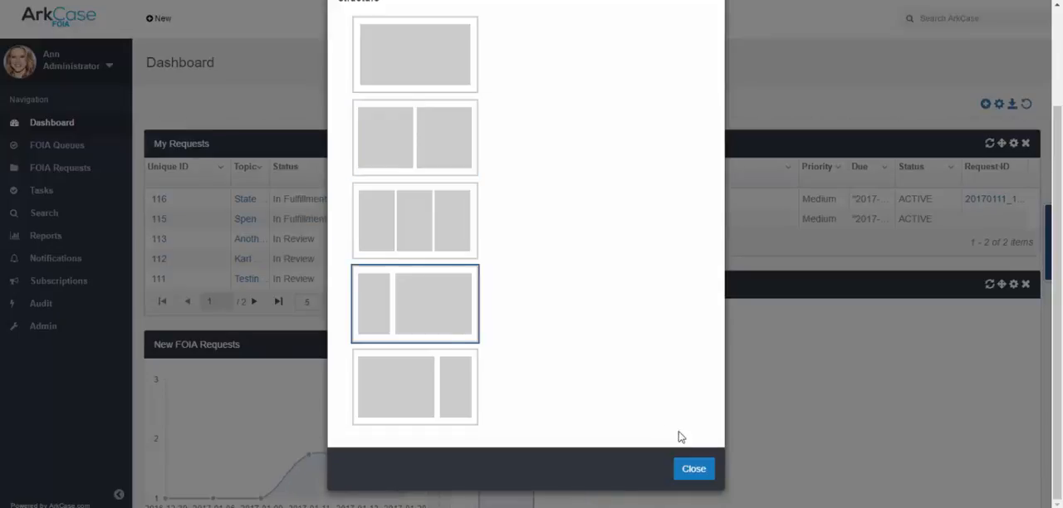
pyautogui.click(694, 468)
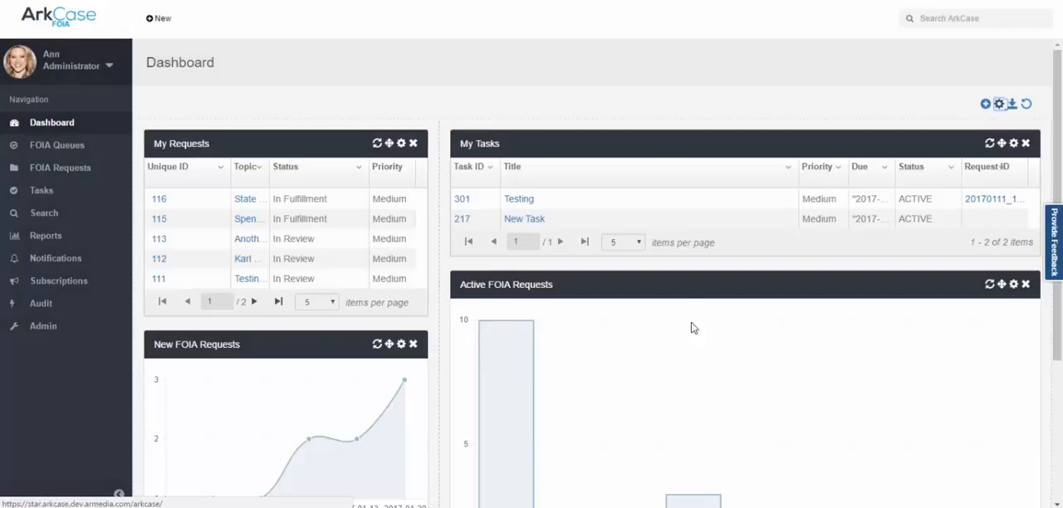
pyautogui.click(1013, 107)
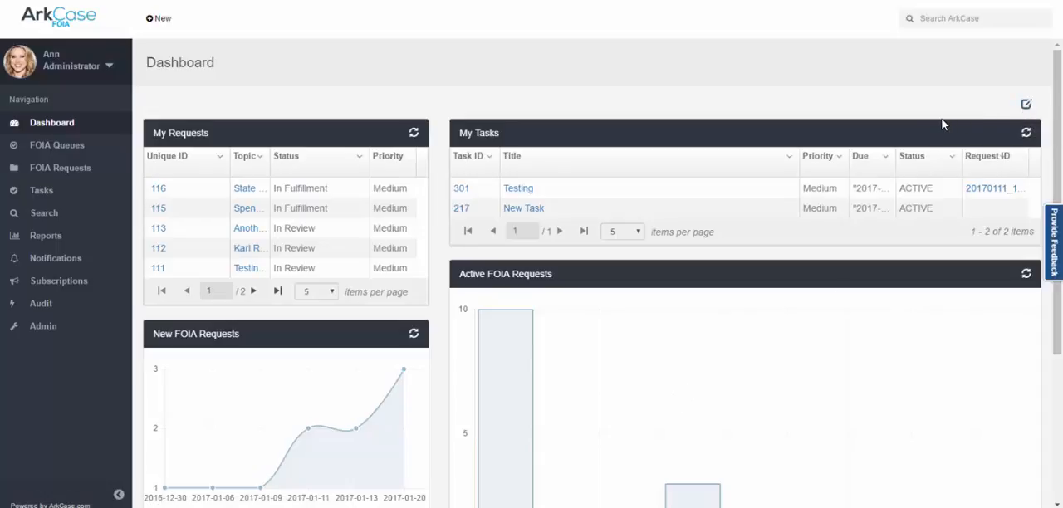
# Review the requests in the FOIA queues: Intake, Fulfill, Approve, General Counsel, Billing and Release.
pyautogui.click(49, 148)
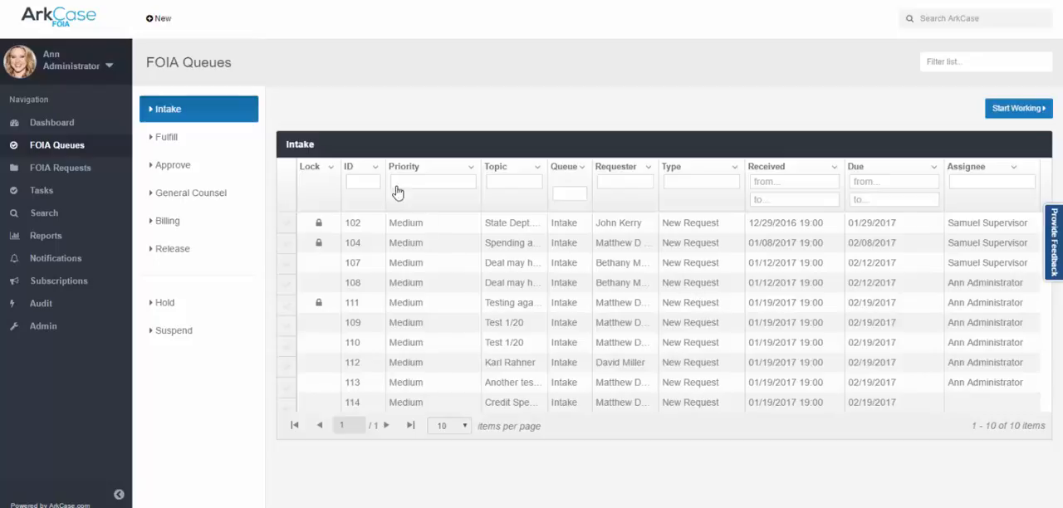
pyautogui.click(163, 138)
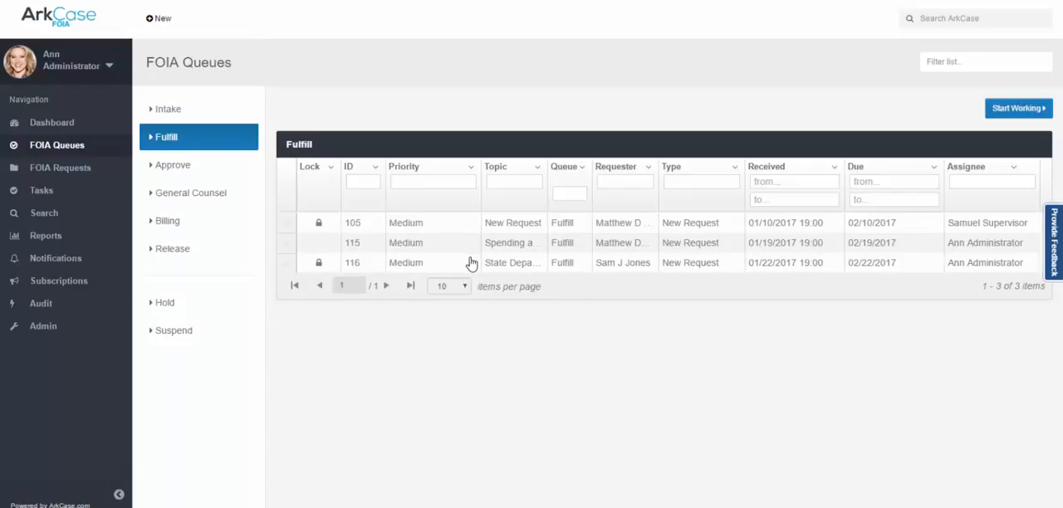
pyautogui.click(188, 174)
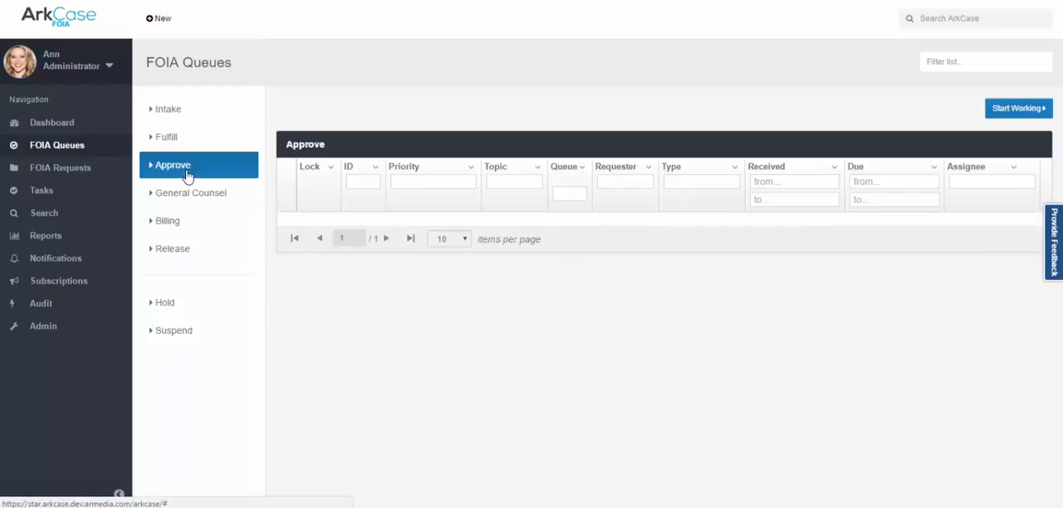
pyautogui.click(190, 204)
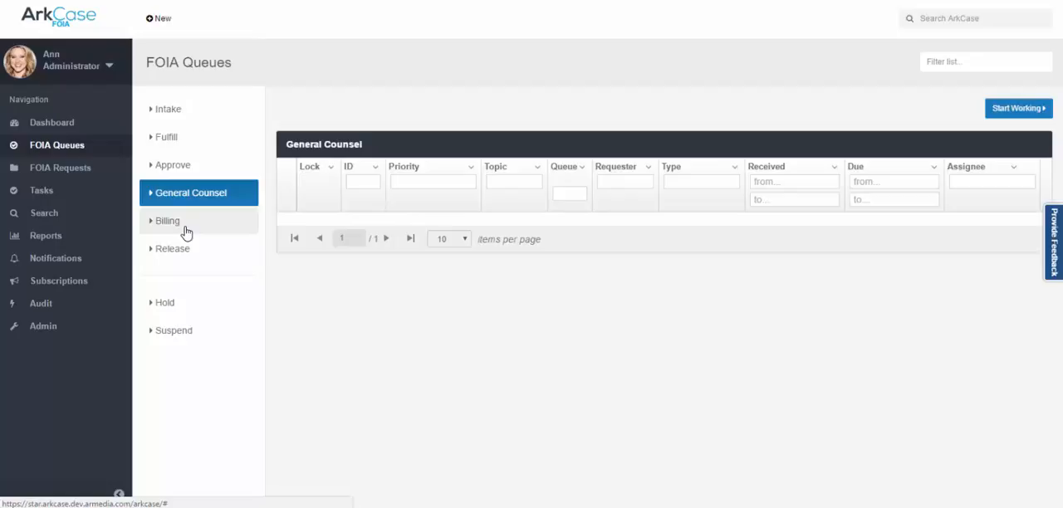
pyautogui.click(186, 230)
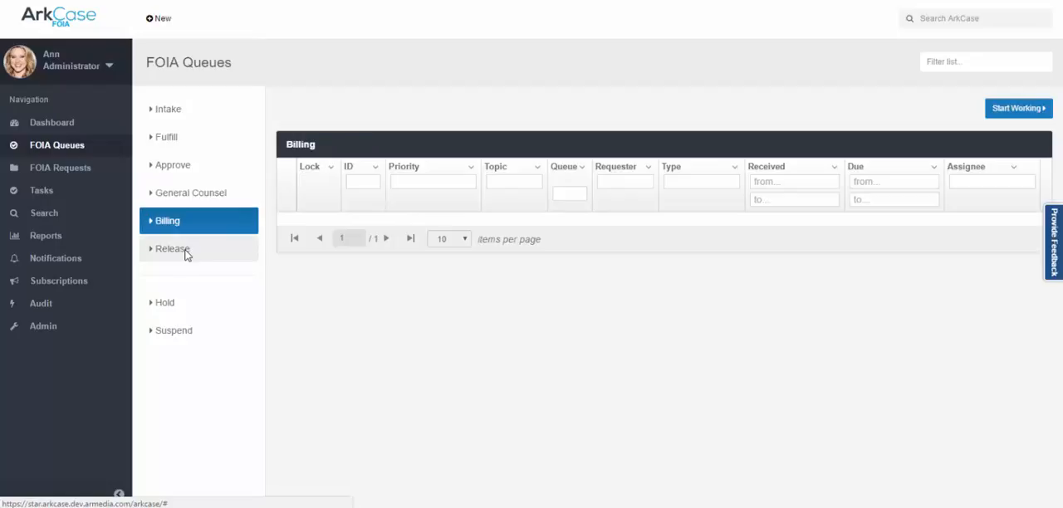
pyautogui.click(184, 252)
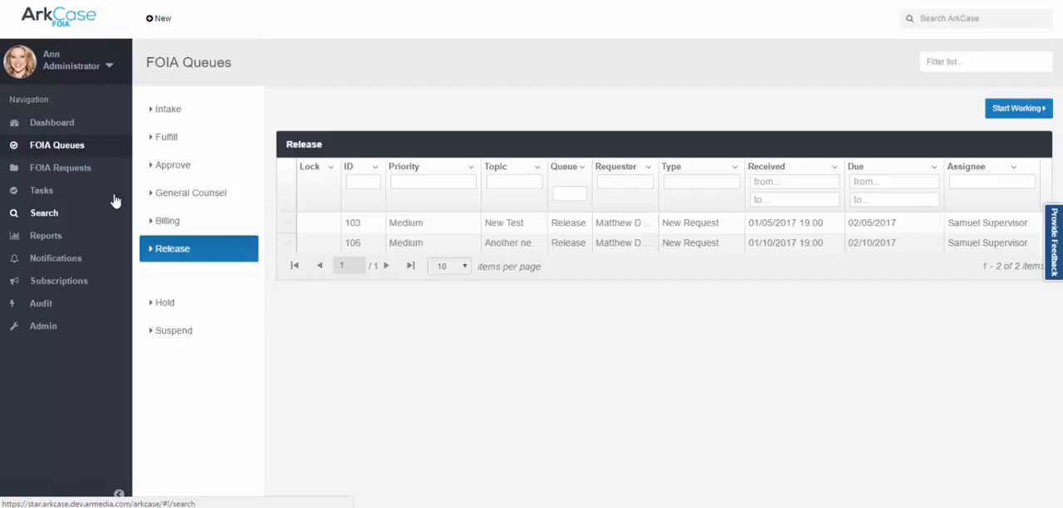
# Open the FOIA requests and examine the request and requester information of "State Department Spending in Africa".
pyautogui.click(83, 170)
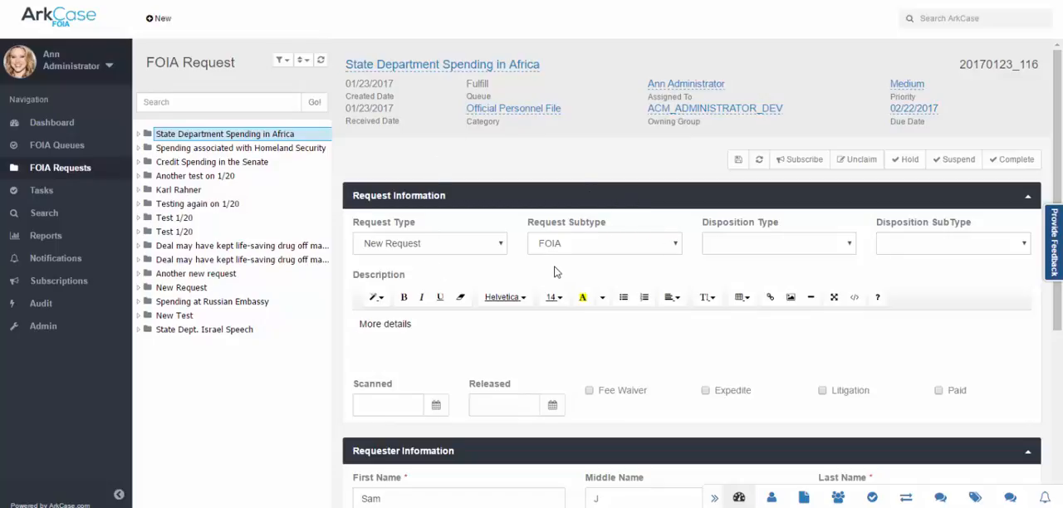
pyautogui.scroll(-3, 557, 274)
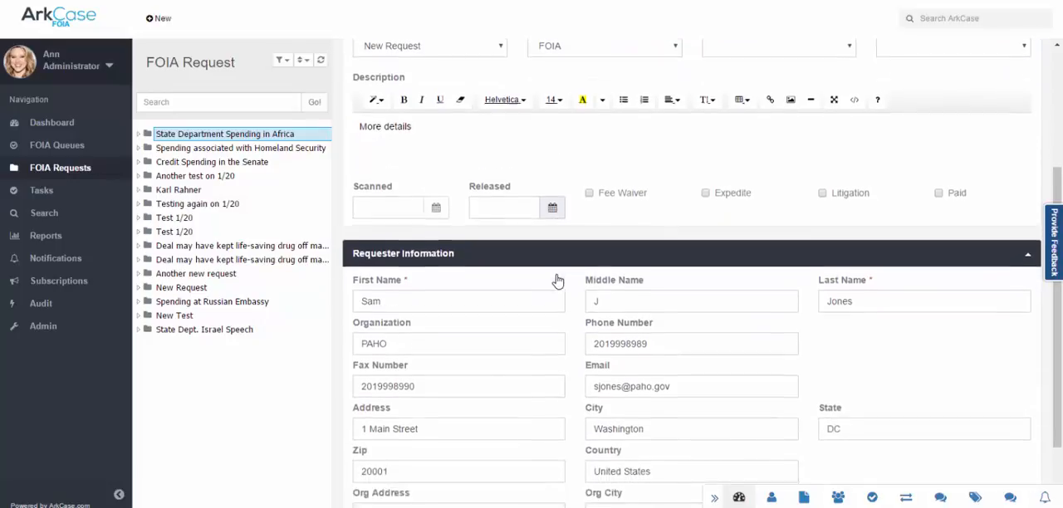
pyautogui.scroll(-1, 557, 278)
pyautogui.scroll(4, 557, 278)
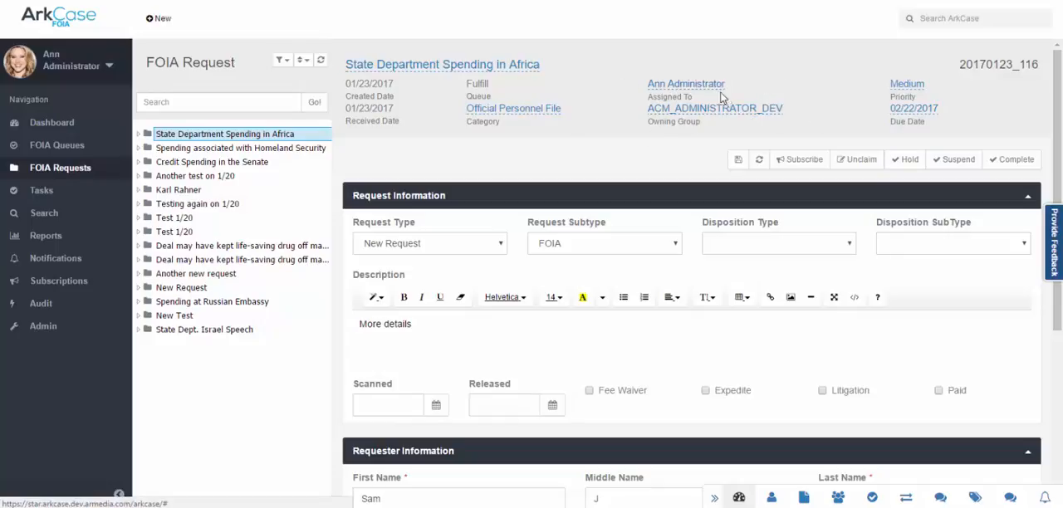
# Unclaim the "State Department Spending in Africa" request and view its associated people.
pyautogui.click(872, 171)
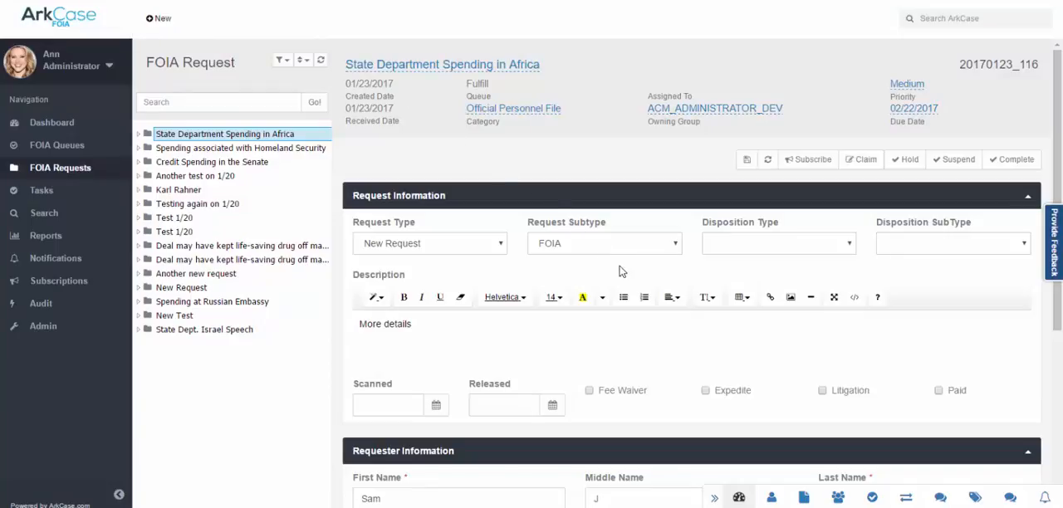
pyautogui.click(782, 501)
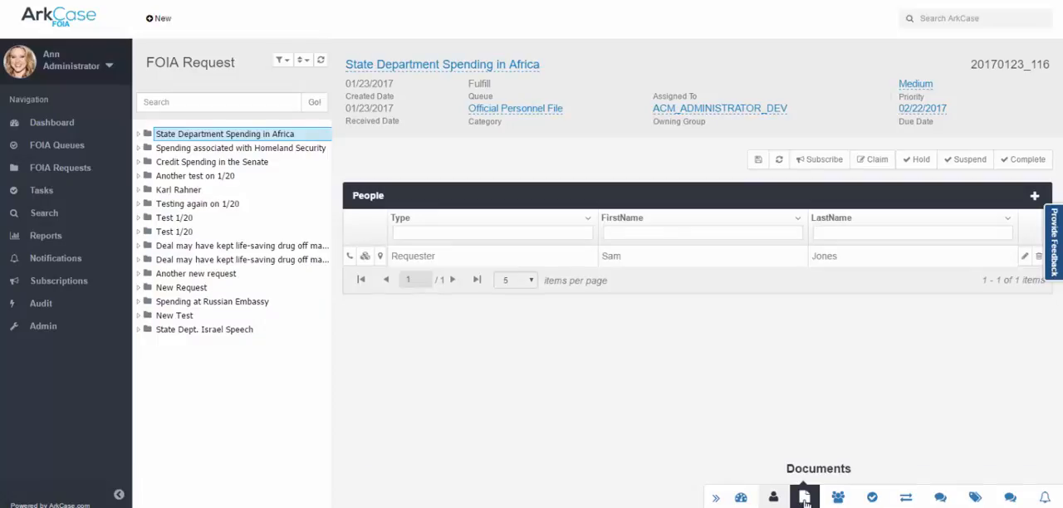
# Open the request-116 PDF from the 01 Request folder in the request's documents.
pyautogui.click(805, 498)
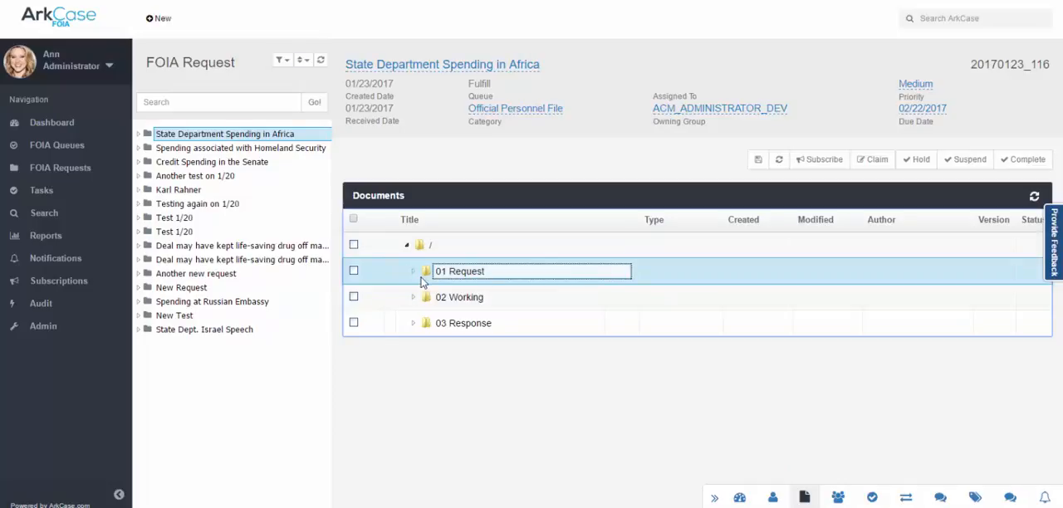
pyautogui.click(413, 272)
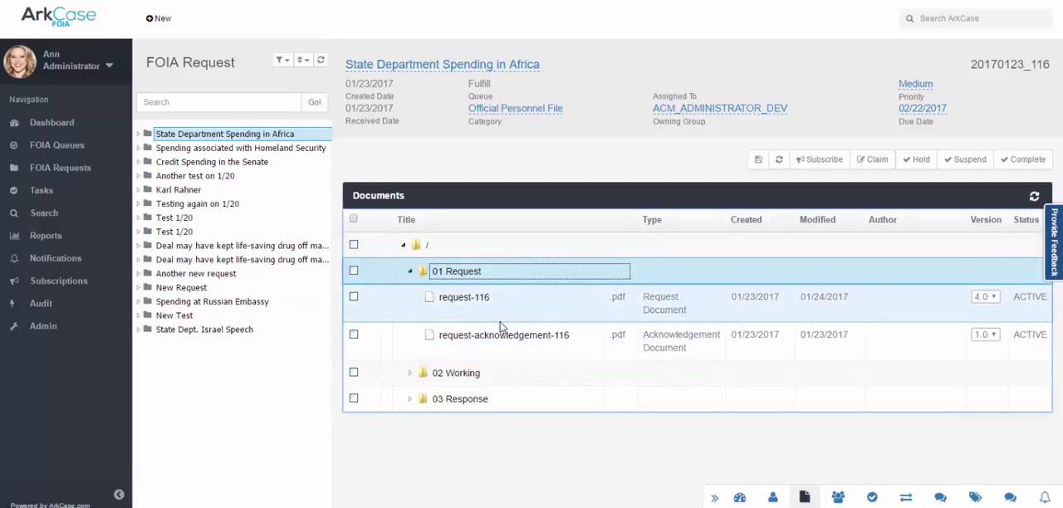
pyautogui.doubleClick(482, 300)
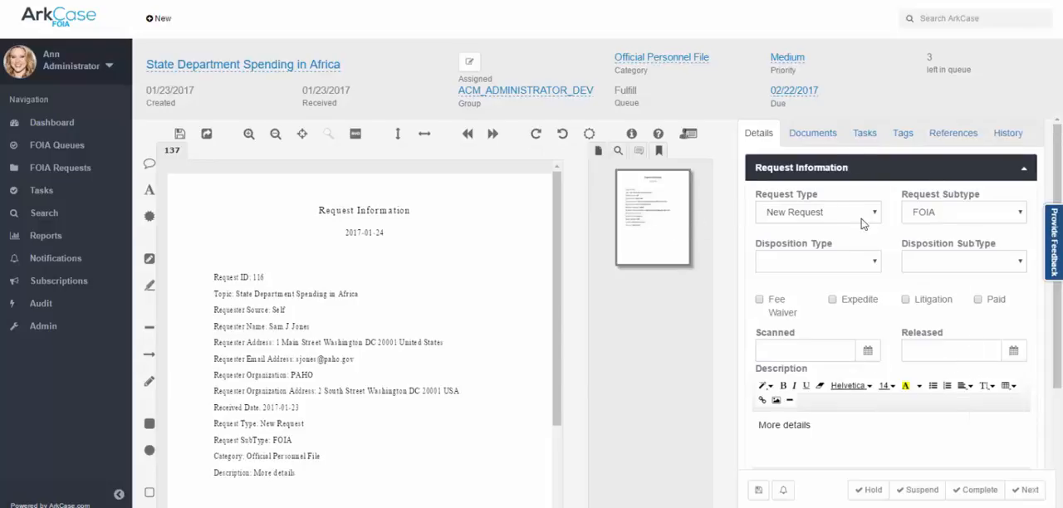
# Review the request's documents, tasks, tags, references and history alongside the opened PDF.
pyautogui.click(819, 136)
pyautogui.click(871, 137)
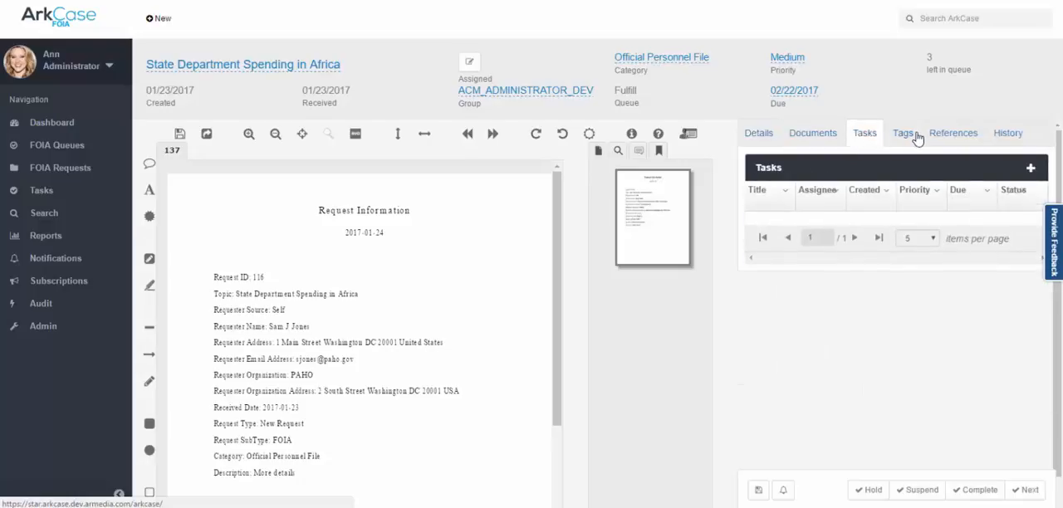
pyautogui.click(909, 138)
pyautogui.click(947, 140)
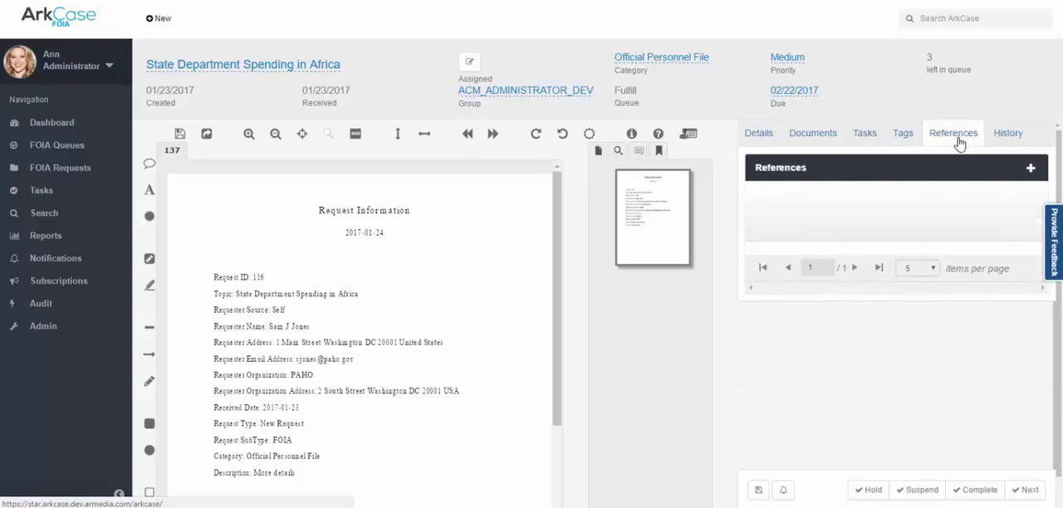
pyautogui.click(1003, 140)
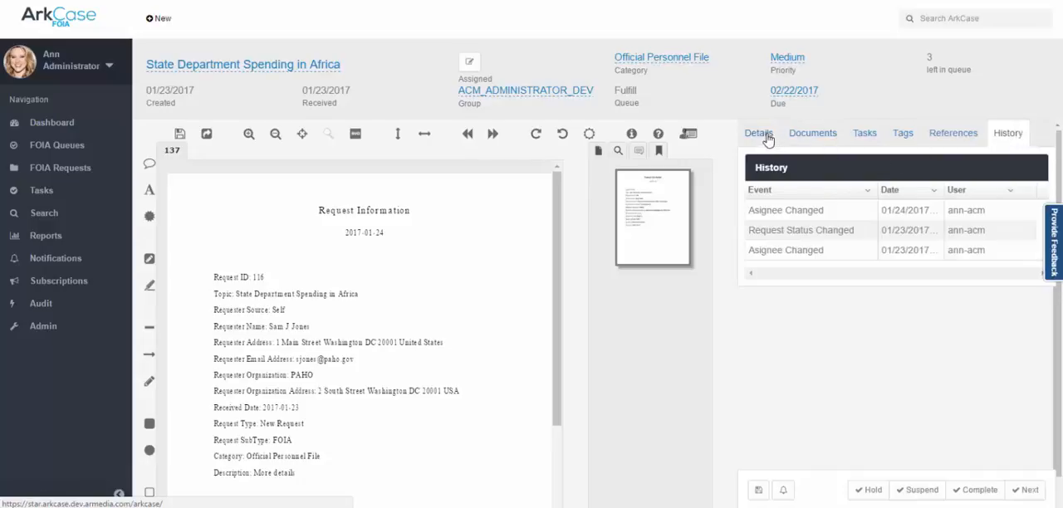
# Return to the FOIA requests and review the Africa spending request's participants, tasks, references, exemption codes, tags, notes and history.
pyautogui.click(65, 171)
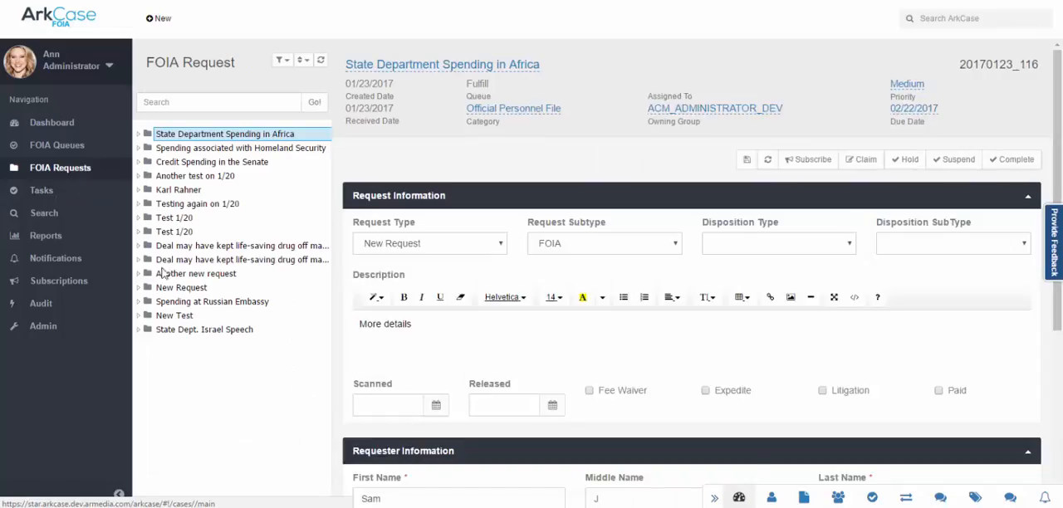
pyautogui.click(839, 496)
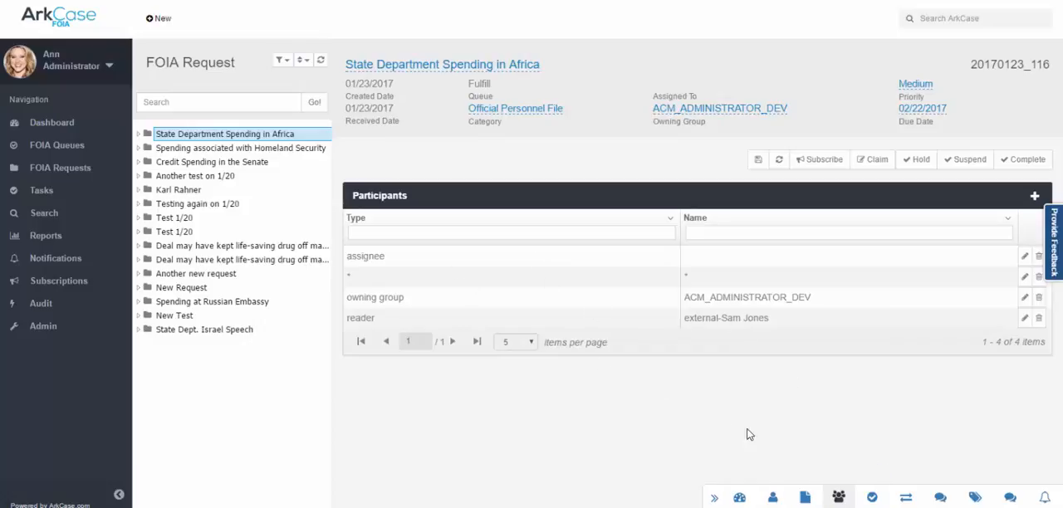
pyautogui.click(872, 497)
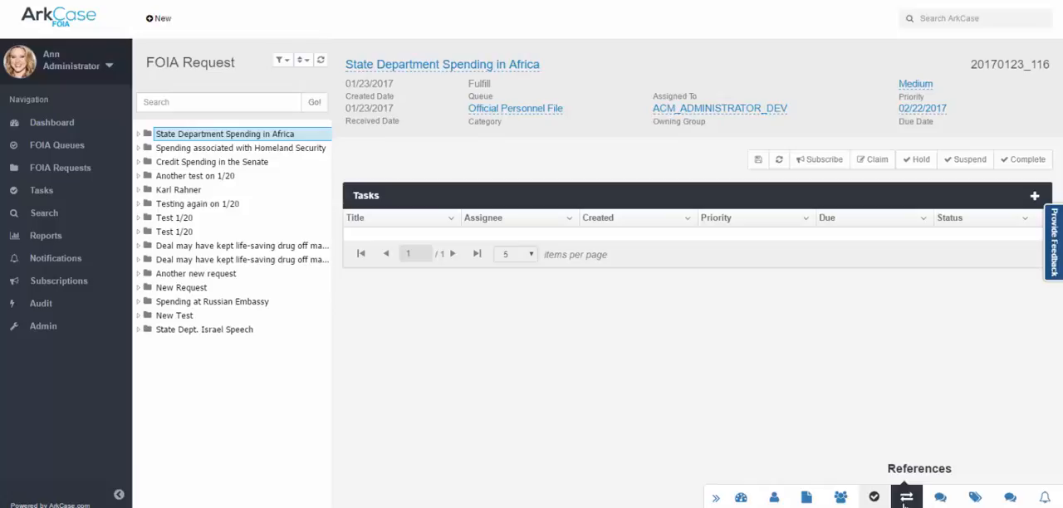
pyautogui.click(905, 498)
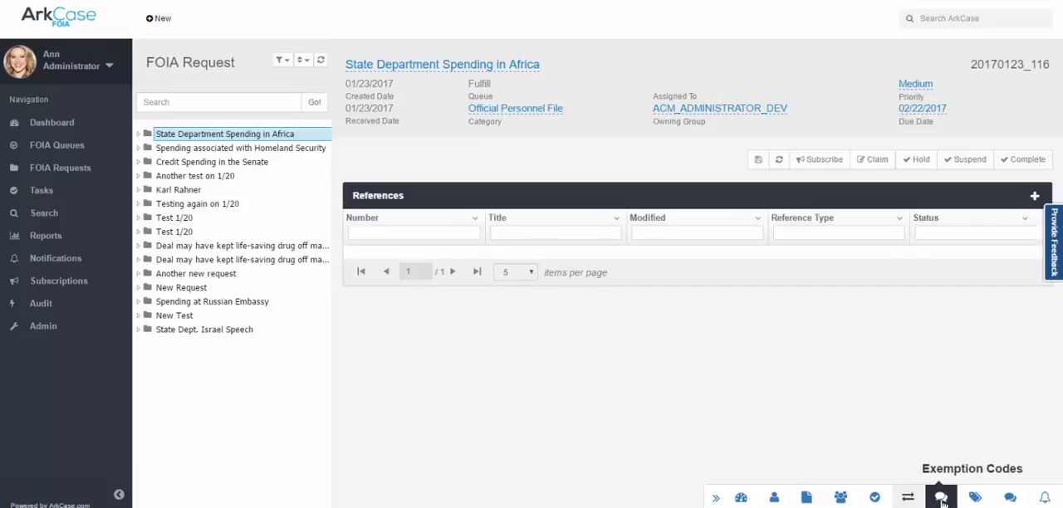
pyautogui.click(942, 498)
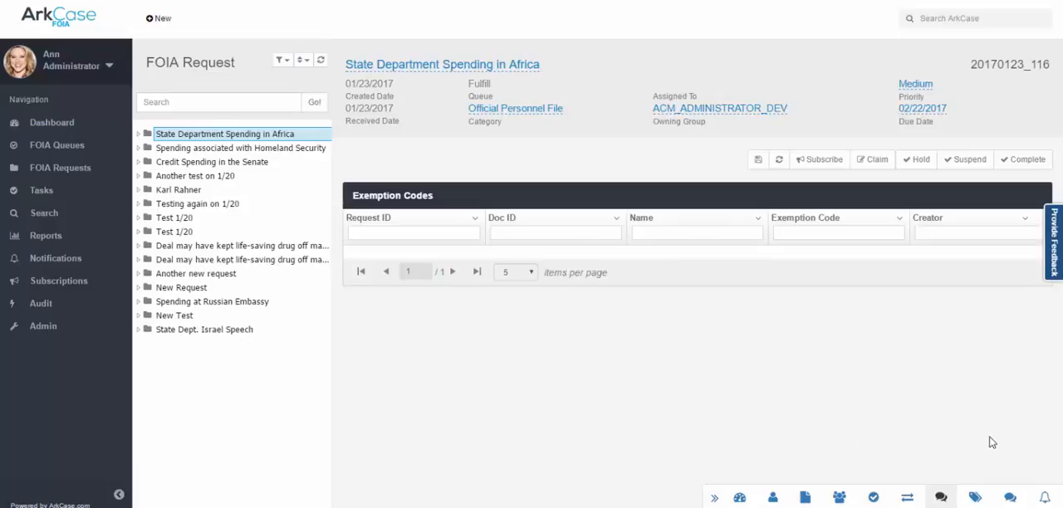
pyautogui.click(974, 497)
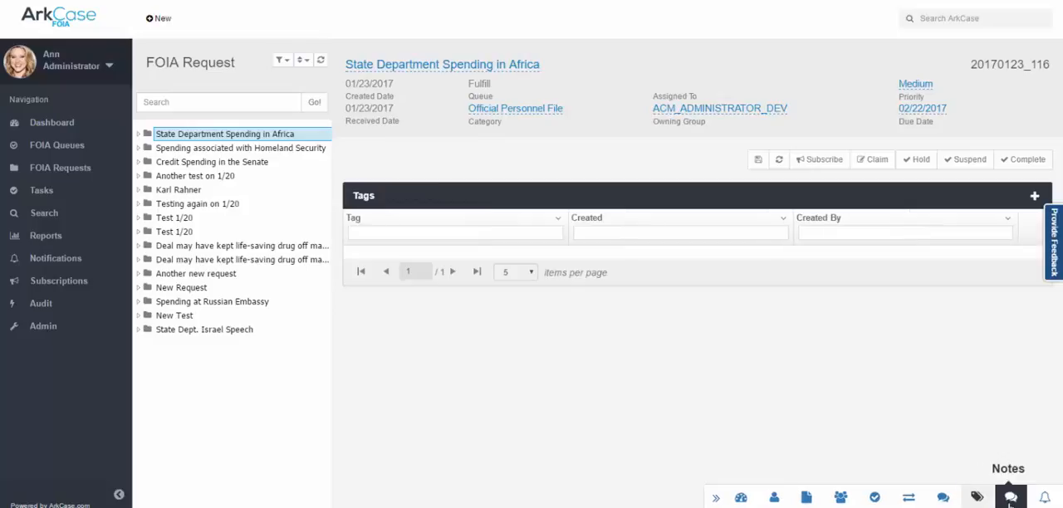
pyautogui.click(1010, 499)
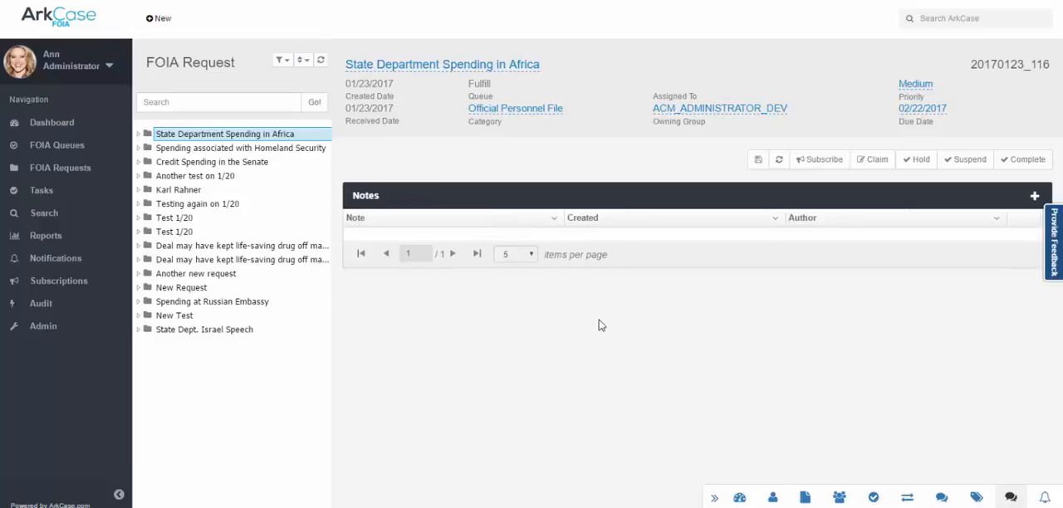
pyautogui.click(1045, 497)
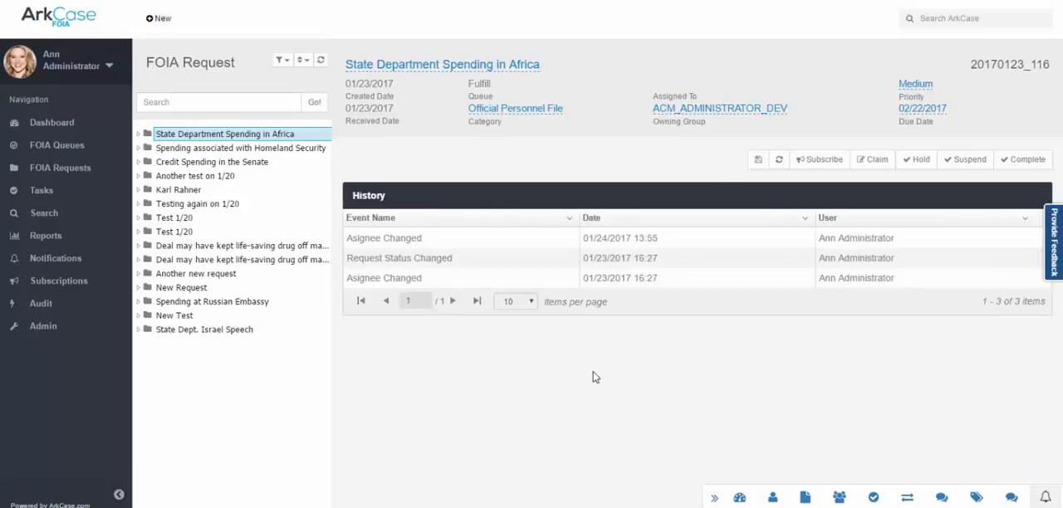
# In the tasks list, examine the Testing task's details, reject comments and attachments, and open the New Task overview.
pyautogui.click(50, 193)
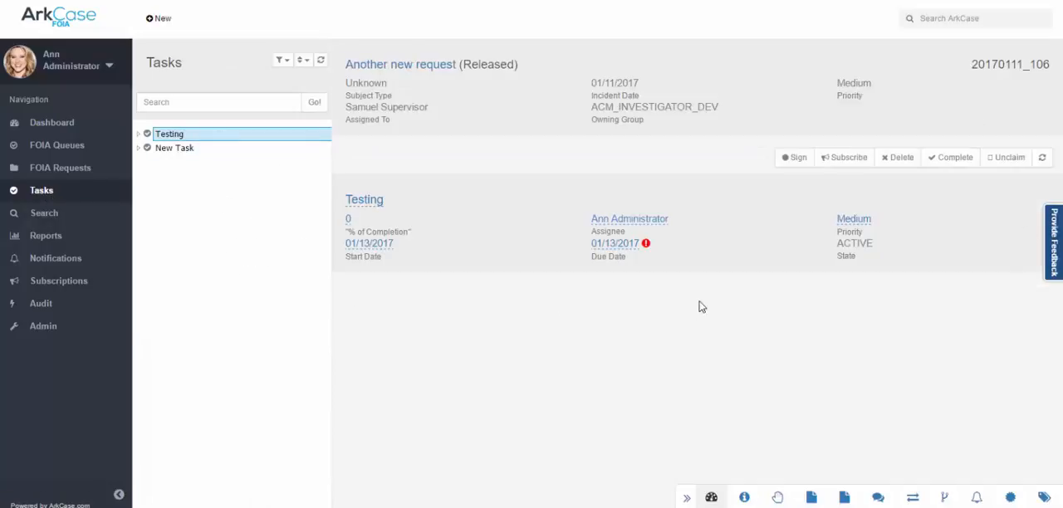
pyautogui.click(745, 496)
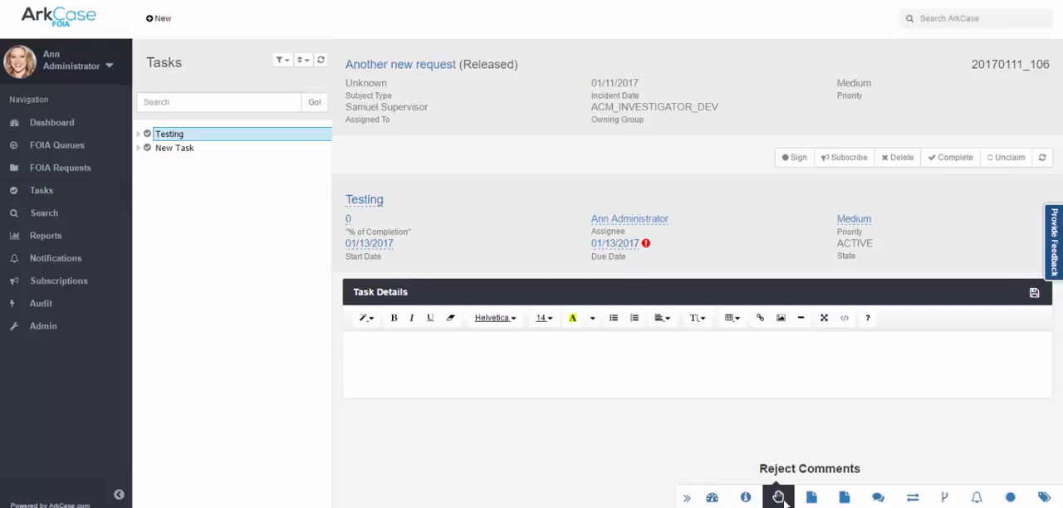
pyautogui.click(778, 496)
pyautogui.click(812, 496)
pyautogui.click(844, 497)
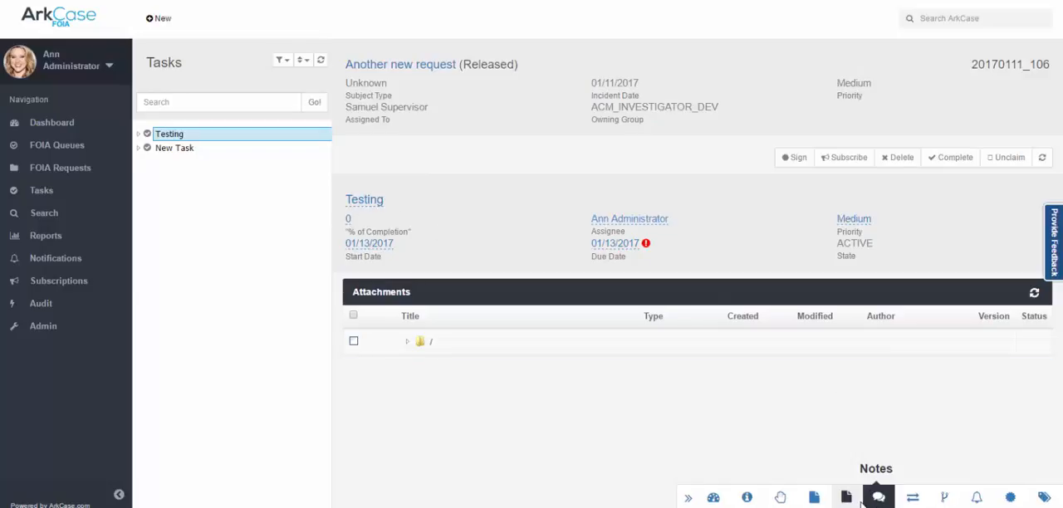
pyautogui.click(186, 151)
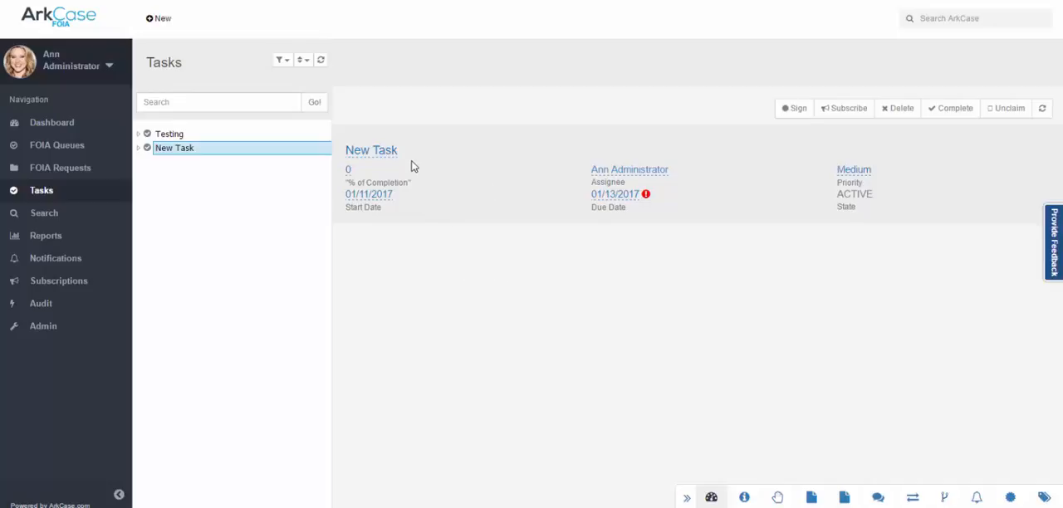
# Run a search across ArkCase for "Spending".
pyautogui.click(52, 218)
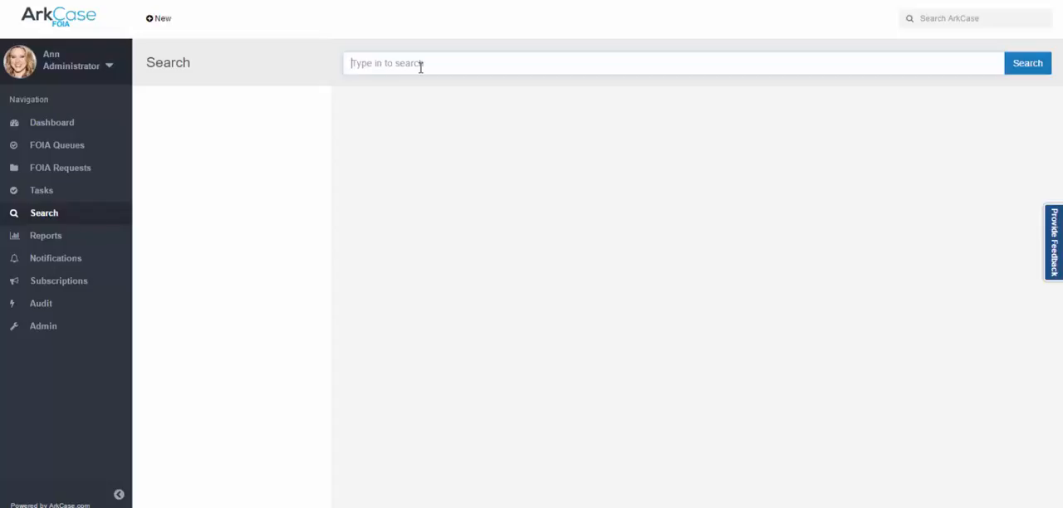
pyautogui.write('Spending')
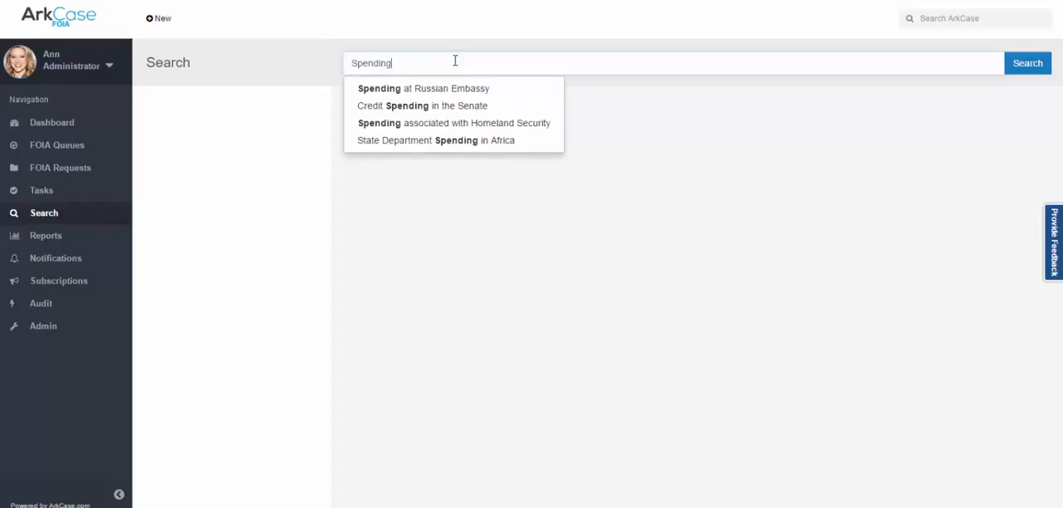
pyautogui.click(459, 88)
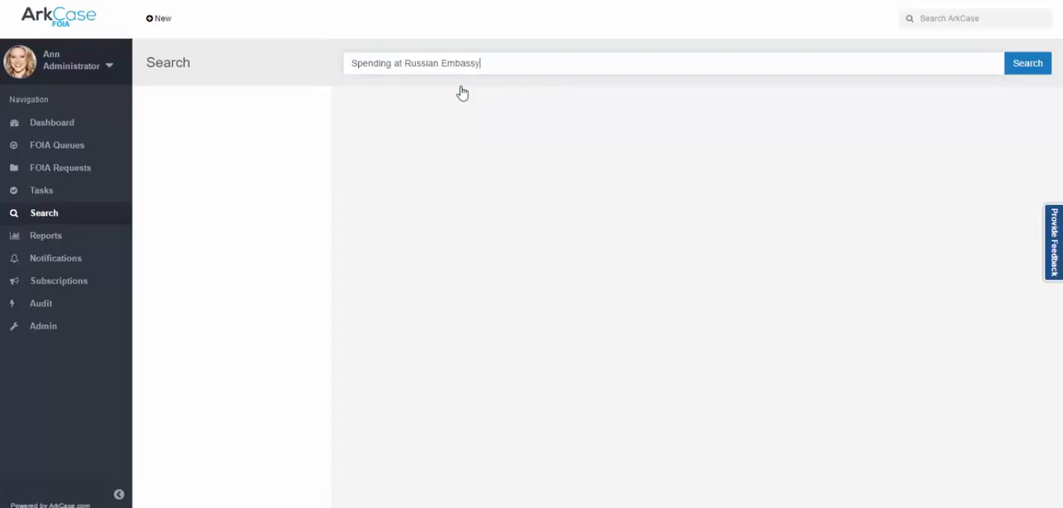
pyautogui.click(1032, 62)
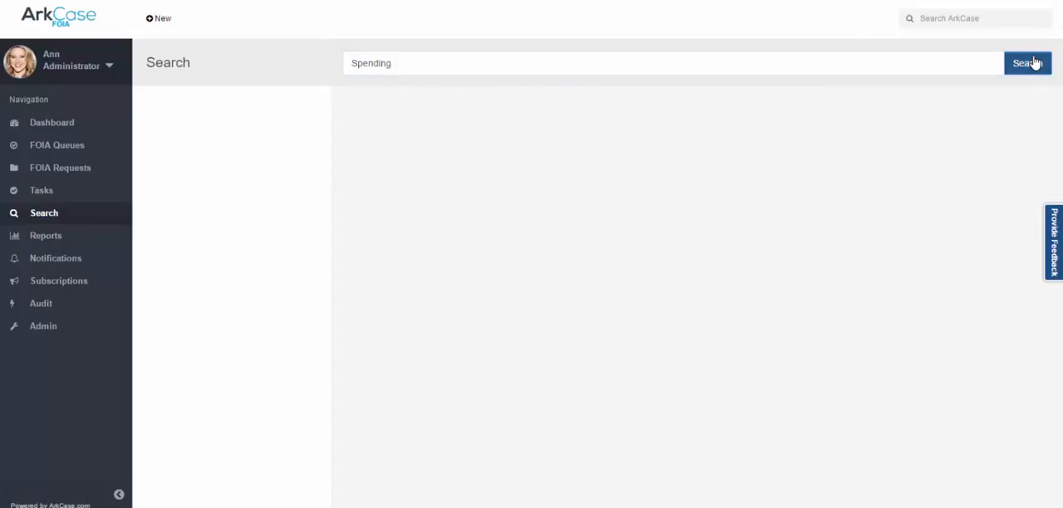
pyautogui.click(416, 64)
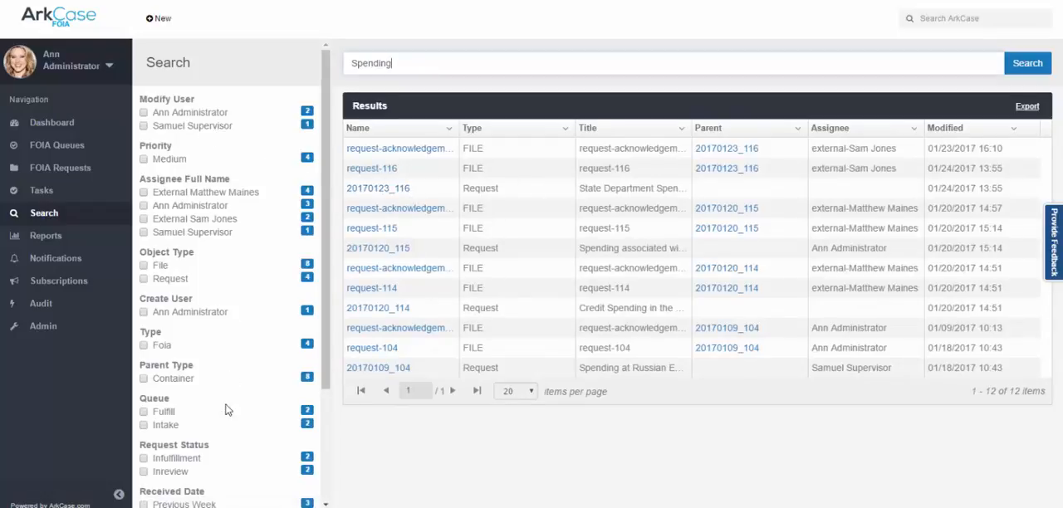
# Filter the search results by the create user, clear that filter, and open the "Spending associated with Homeland Security" request.
pyautogui.click(143, 313)
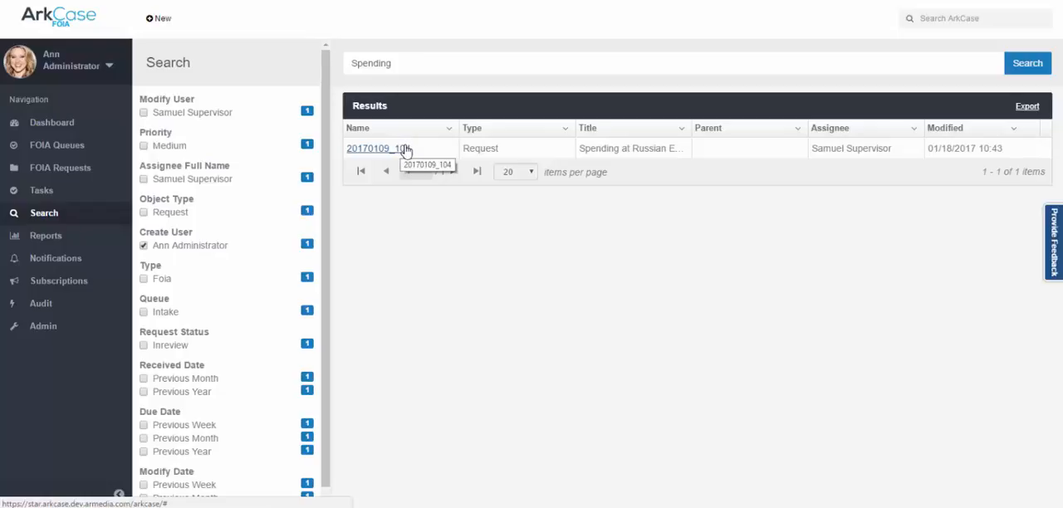
pyautogui.click(143, 247)
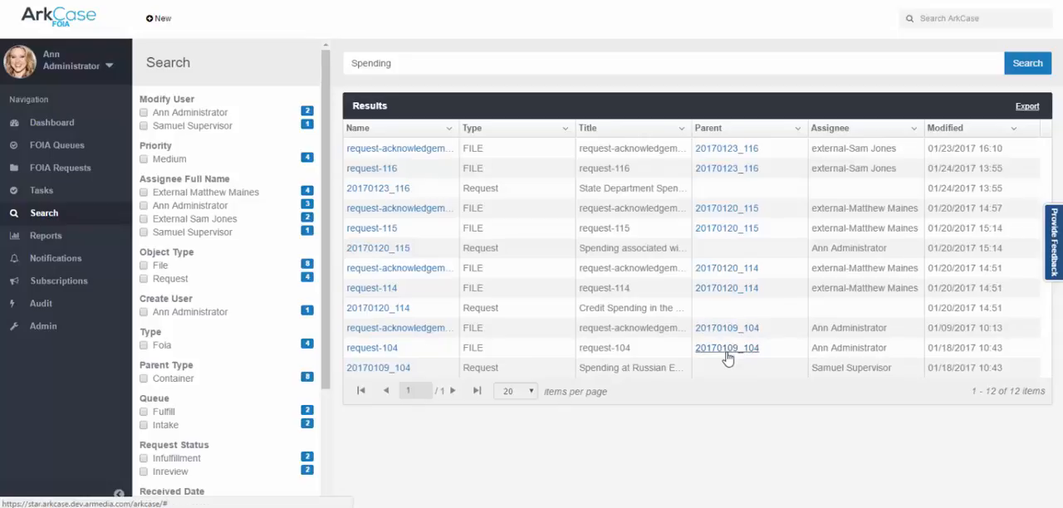
pyautogui.click(372, 249)
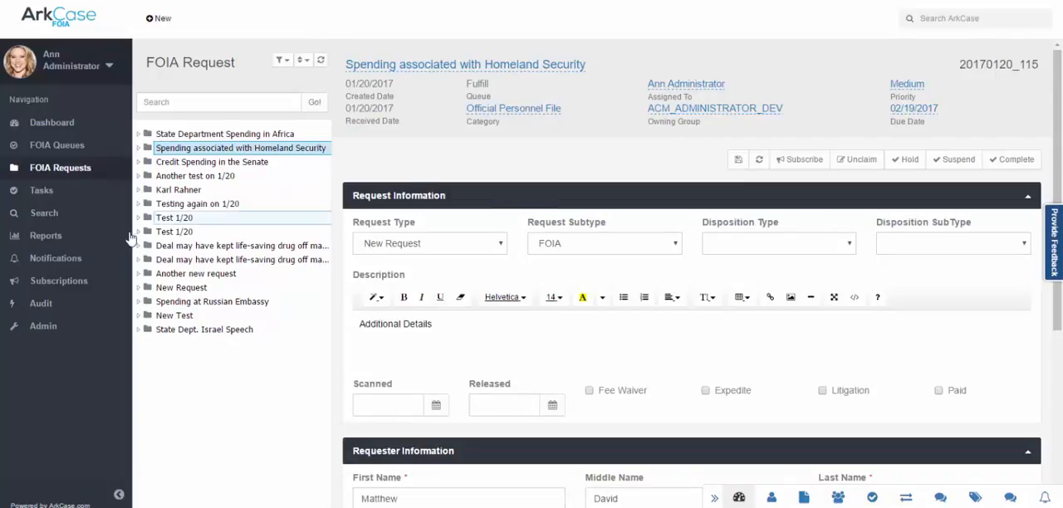
# View the report generation options, and search the notifications for 116.
pyautogui.click(43, 236)
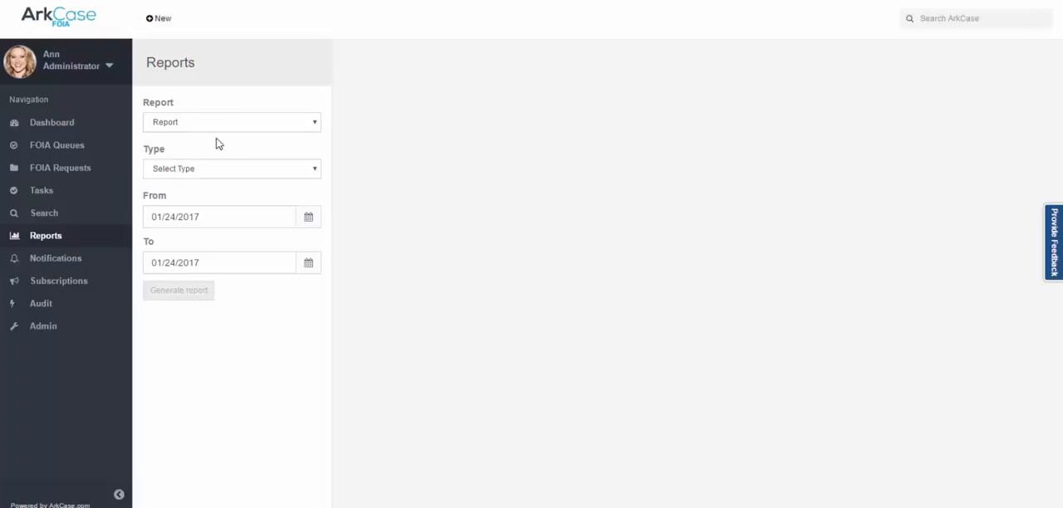
pyautogui.click(73, 269)
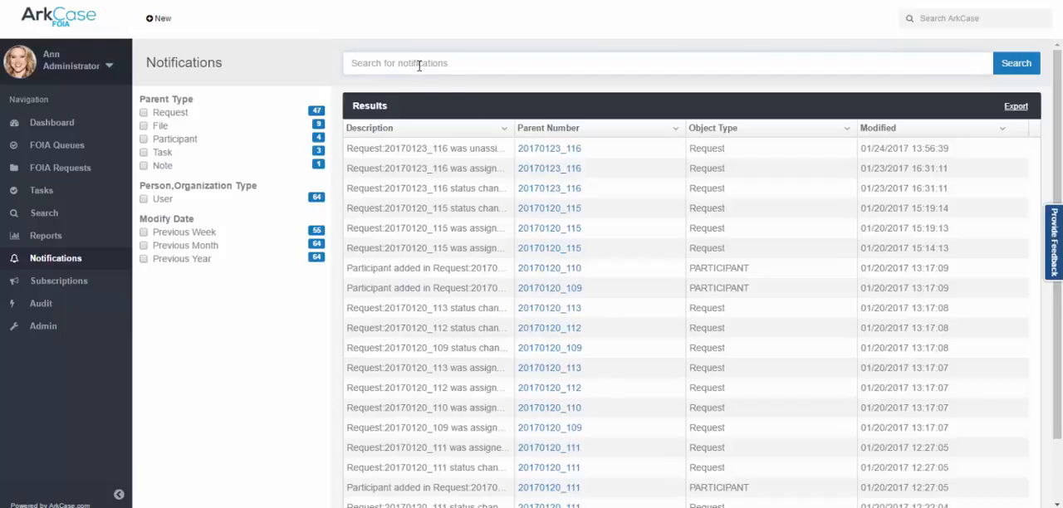
pyautogui.write('116')
pyautogui.press('Return')
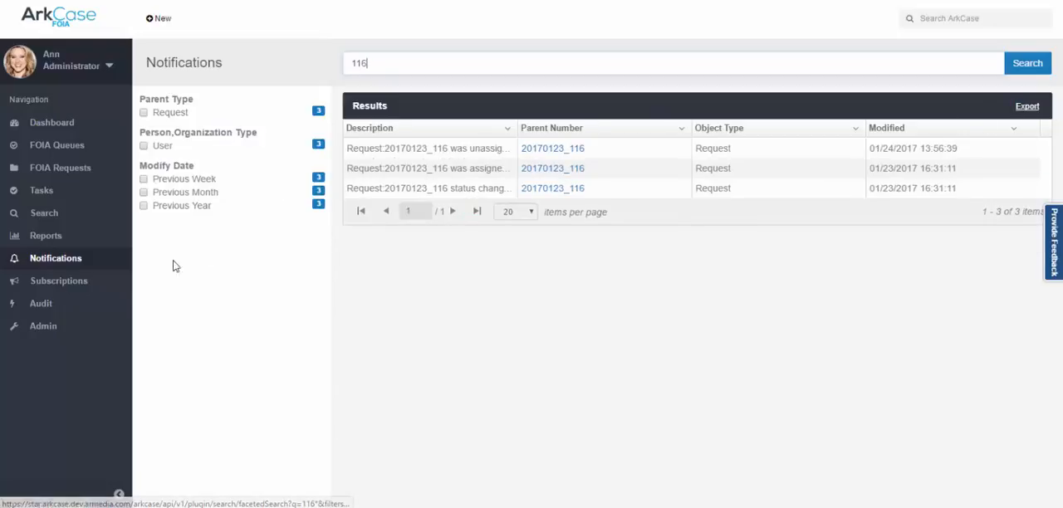
# View the subscriptions, and choose Requests as the report name for the audit report.
pyautogui.click(68, 284)
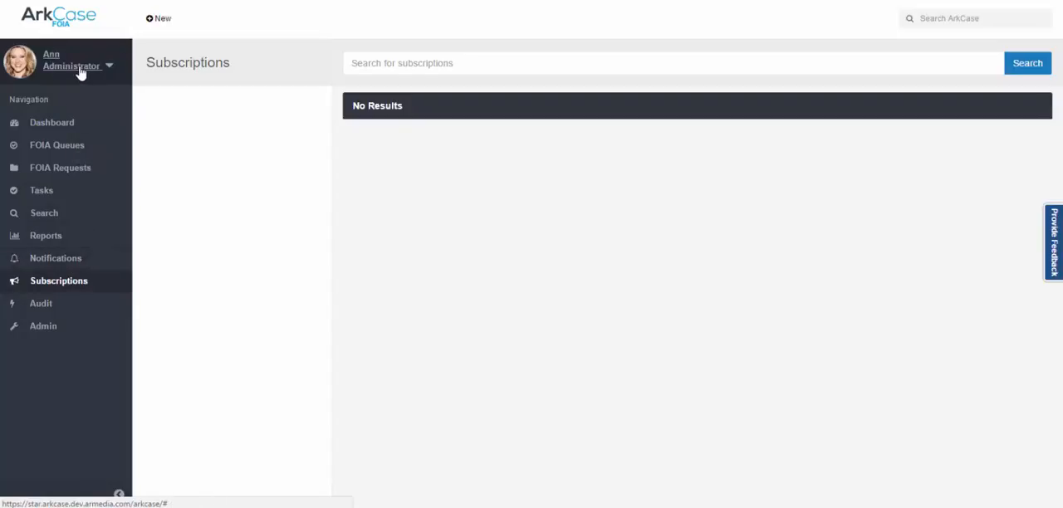
pyautogui.click(43, 306)
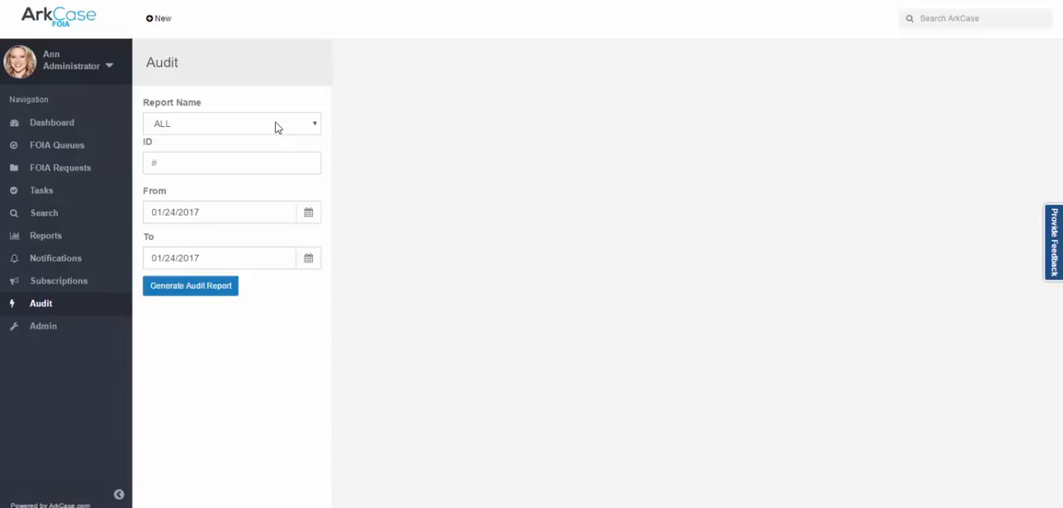
pyautogui.click(277, 127)
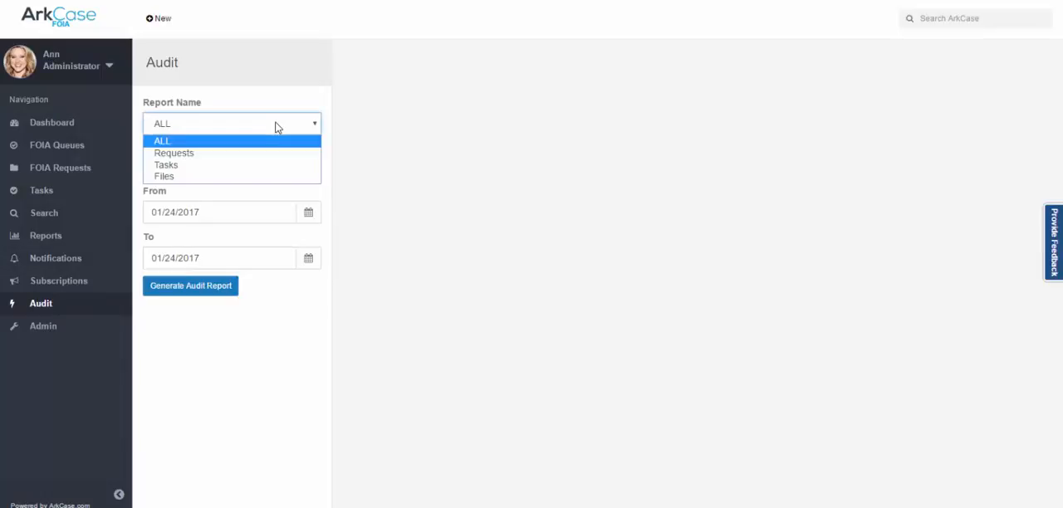
pyautogui.click(194, 154)
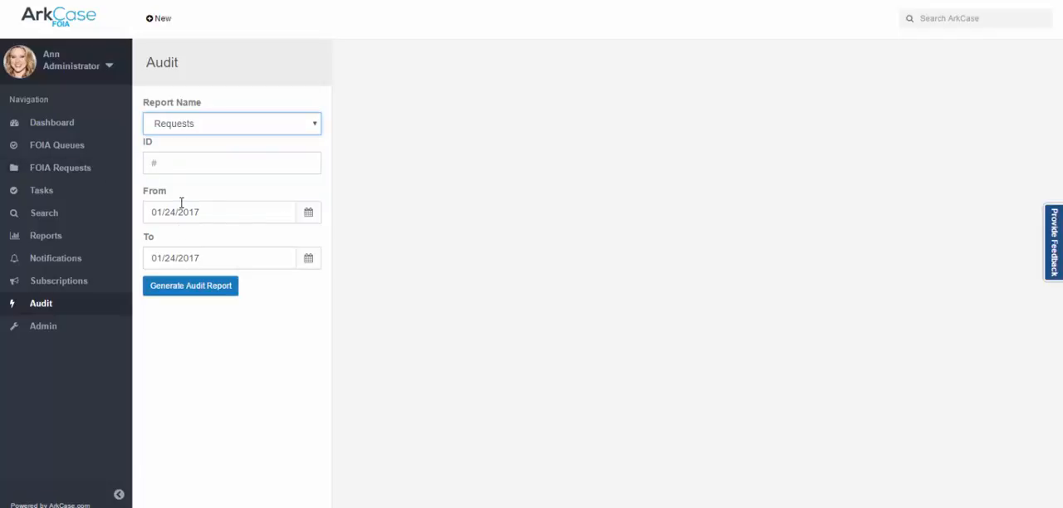
# Generate the Requests audit report for 01/24/2017, view its output type options, and open the administration area.
pyautogui.click(192, 291)
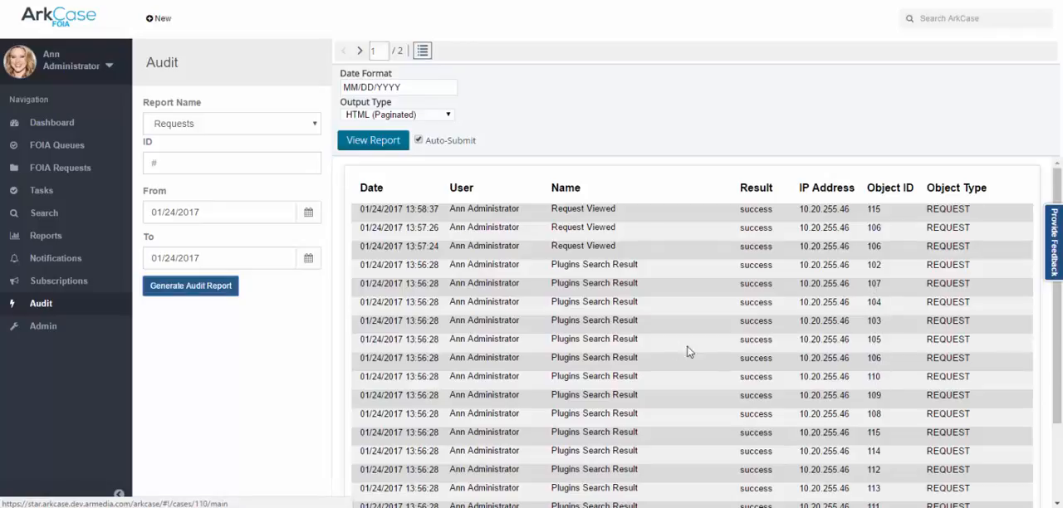
pyautogui.click(448, 118)
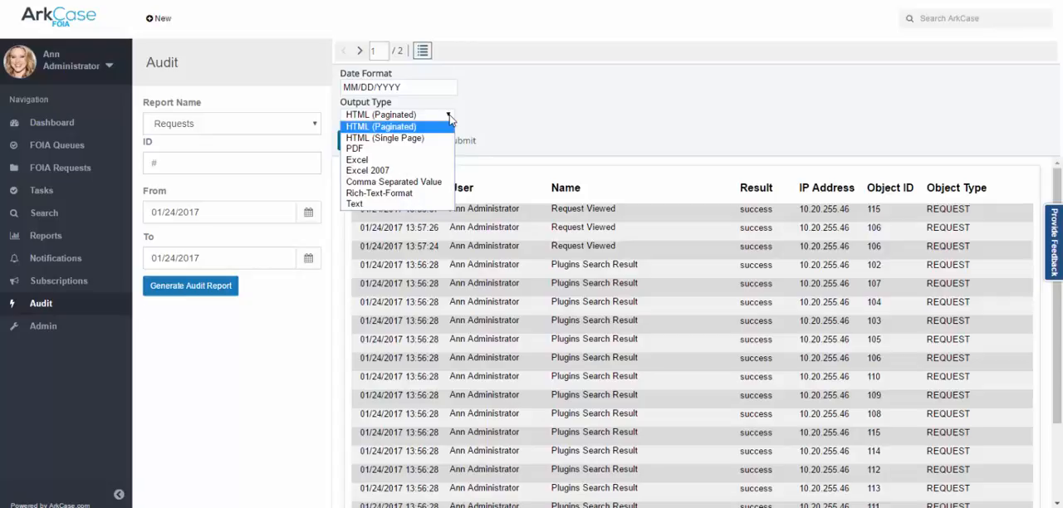
pyautogui.click(50, 327)
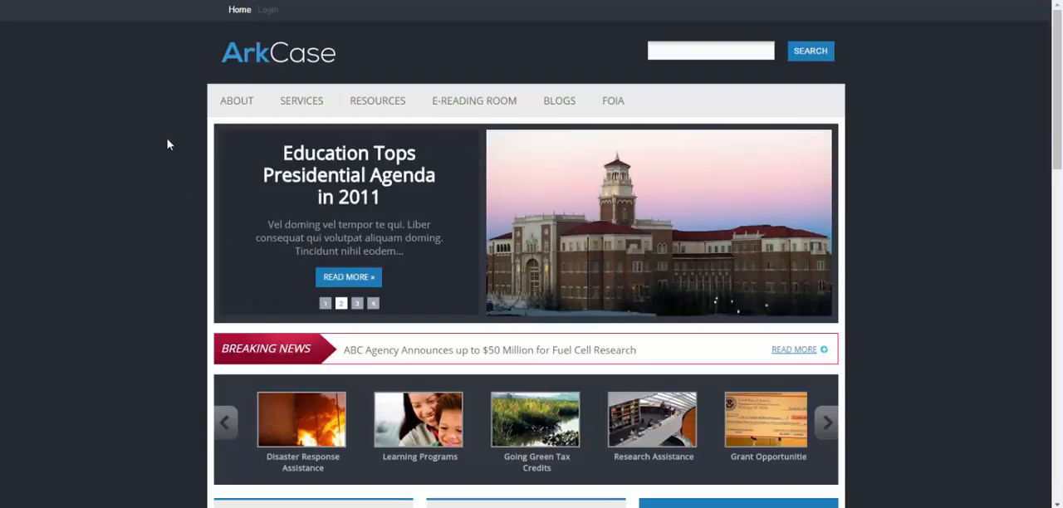
# Submit a FOIA request through the public portal with topic "Credit Card Spending in the State Department", the requester's details, and category Official Personnel File.
pyautogui.moveTo(624, 108)
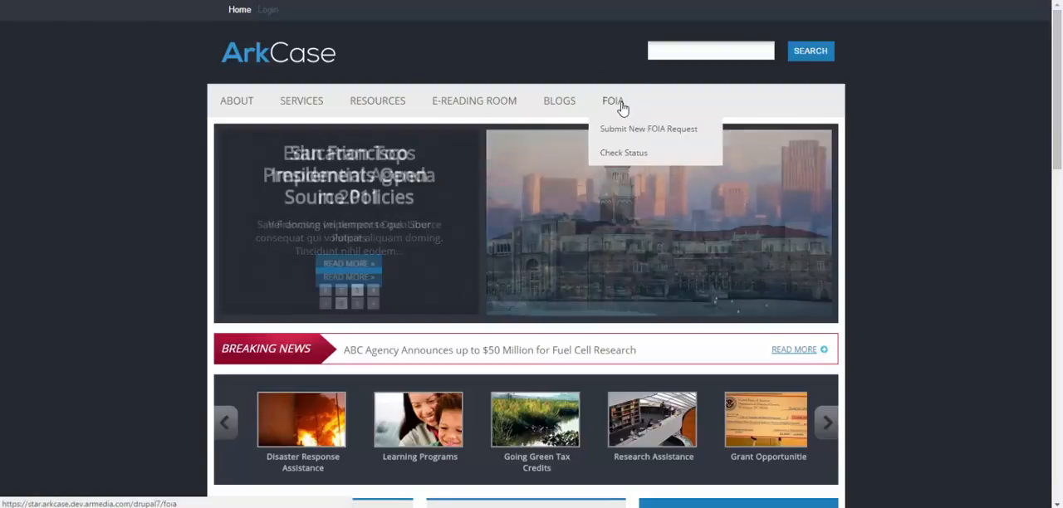
pyautogui.click(621, 134)
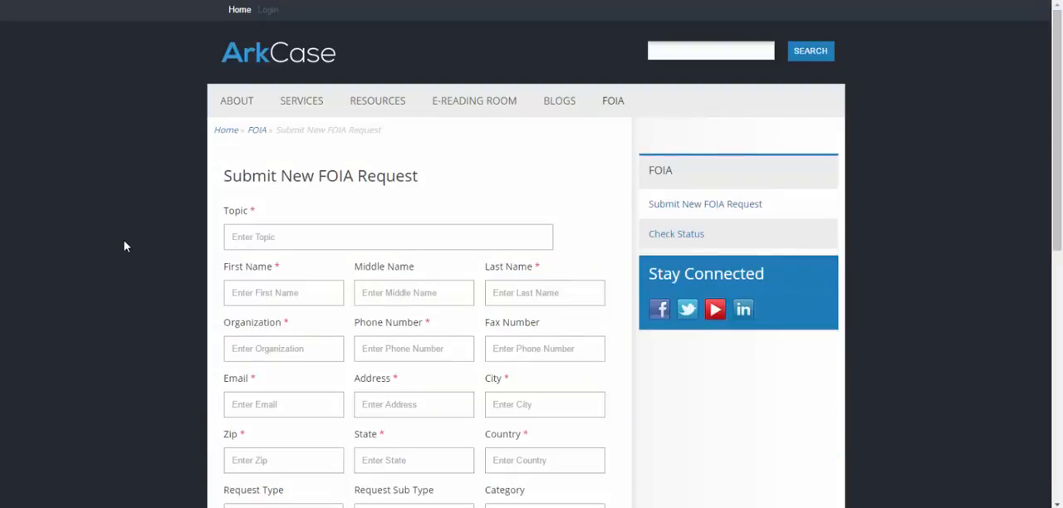
pyautogui.scroll(-2, 124, 246)
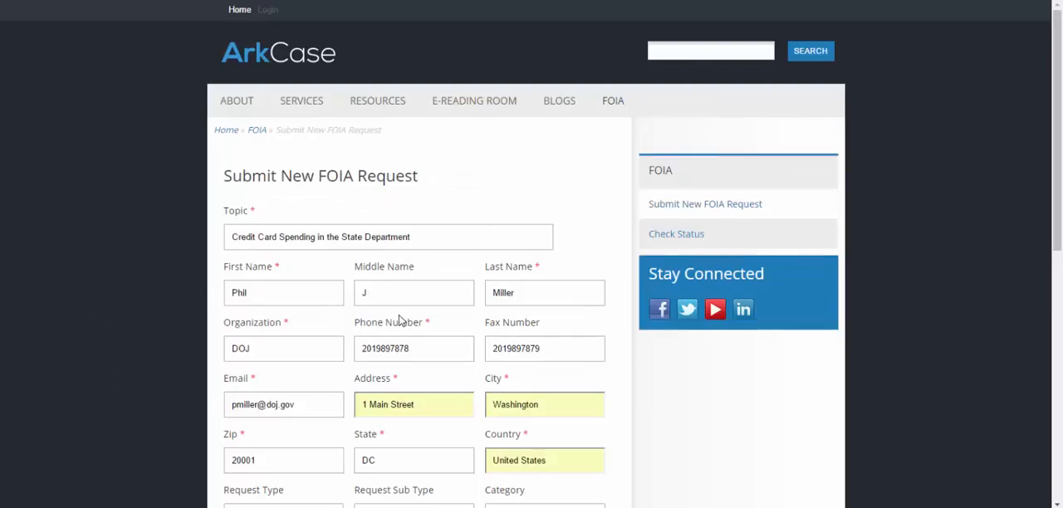
pyautogui.scroll(-3, 398, 318)
pyautogui.scroll(-1, 390, 400)
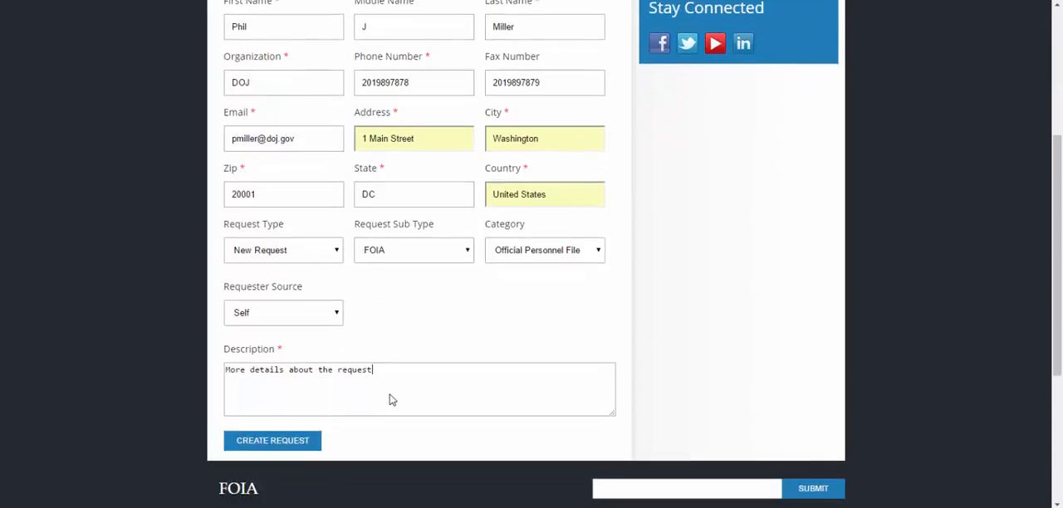
pyautogui.click(275, 448)
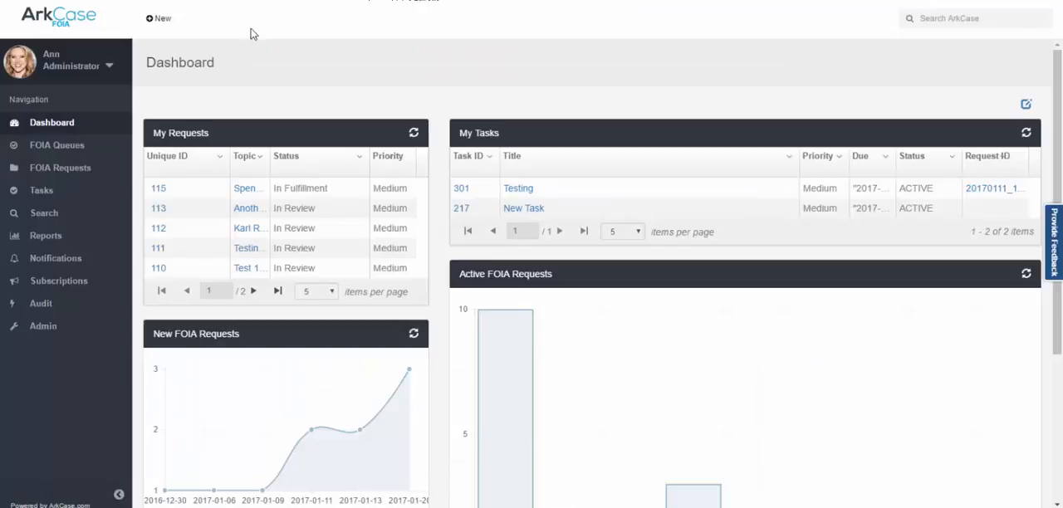
# In ArkCase, sort the Intake queue by ID in descending order and open the "Credit Card Spending in the State Department" request.
pyautogui.click(49, 150)
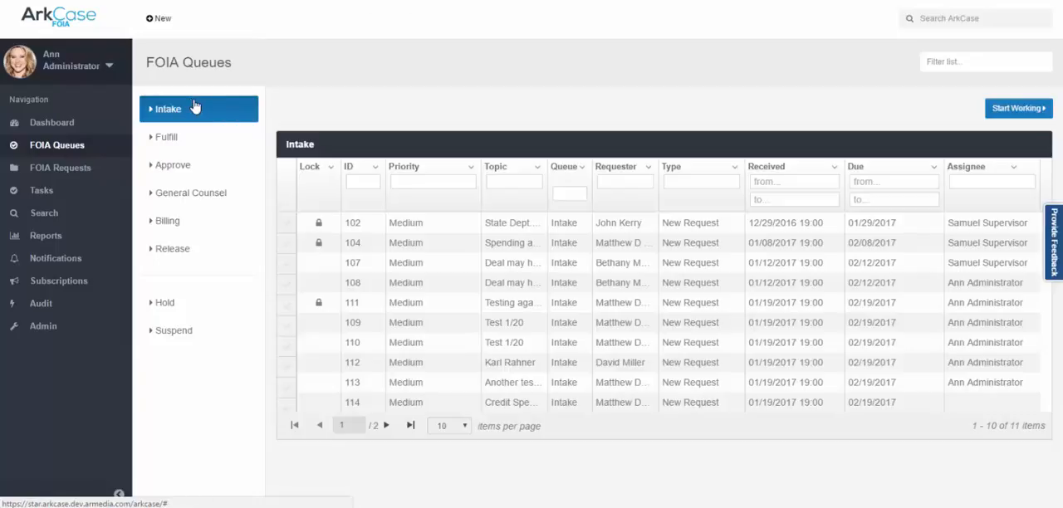
pyautogui.click(375, 167)
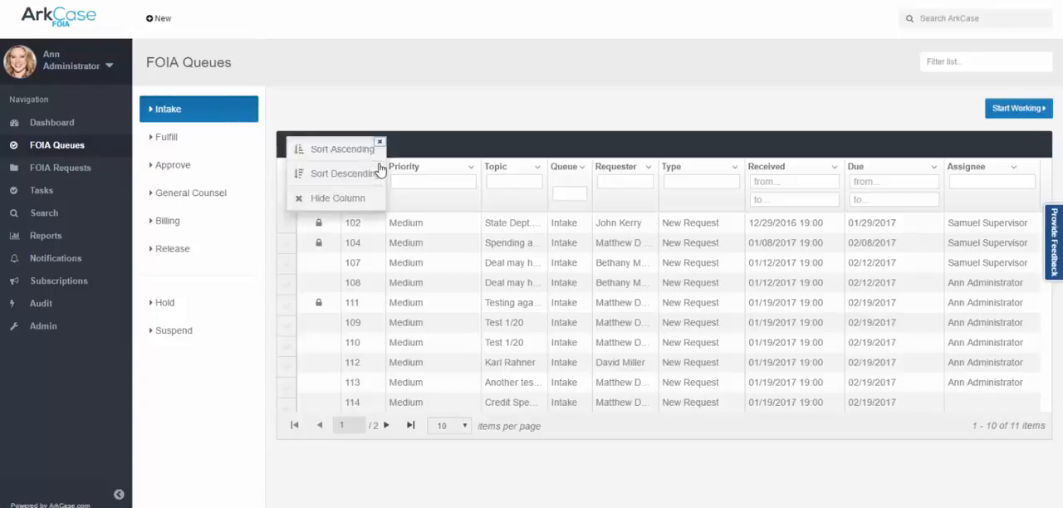
pyautogui.click(360, 250)
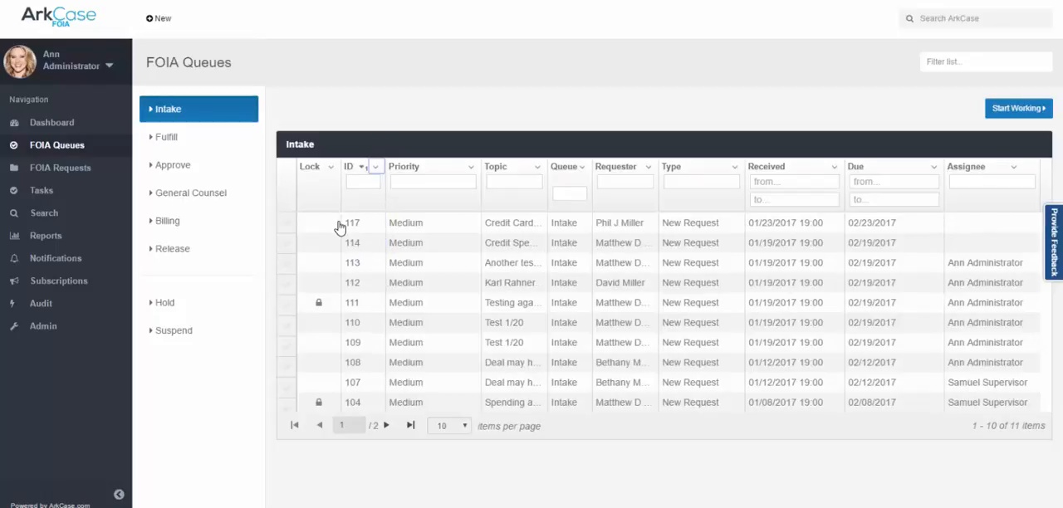
pyautogui.moveTo(541, 236)
pyautogui.click(405, 229)
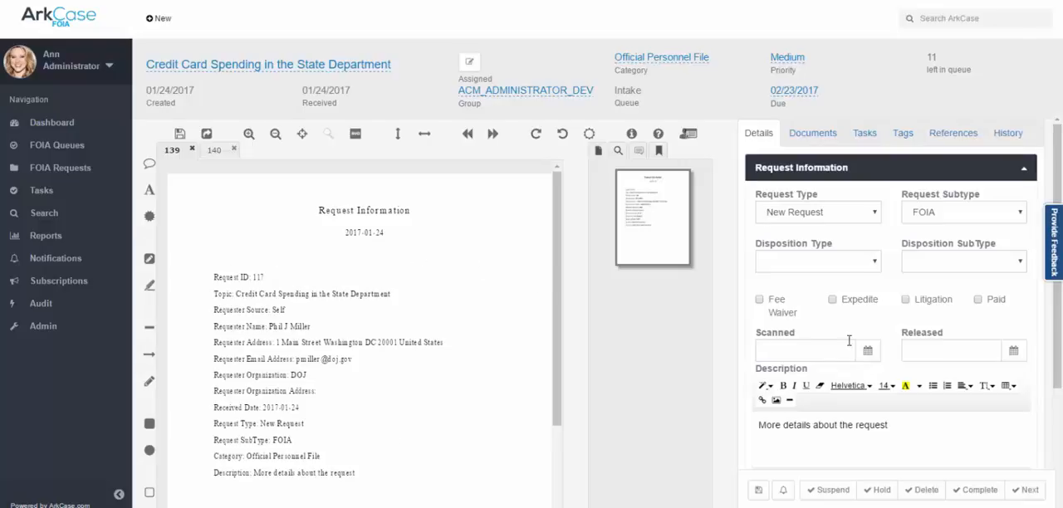
# Fill in the organization's street address, city, state, zip and country in the requester information.
pyautogui.click(1024, 168)
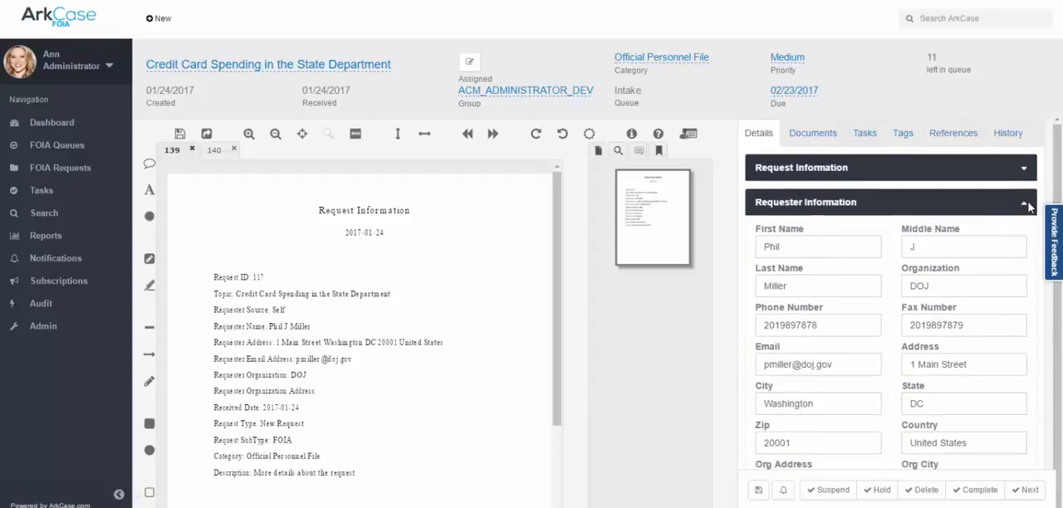
pyautogui.scroll(-2, 1000, 264)
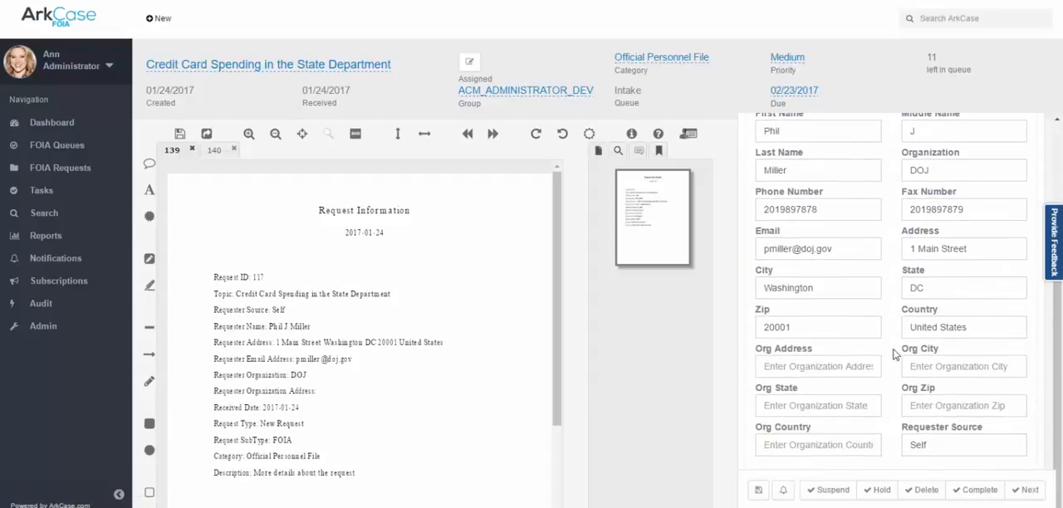
pyautogui.click(772, 366)
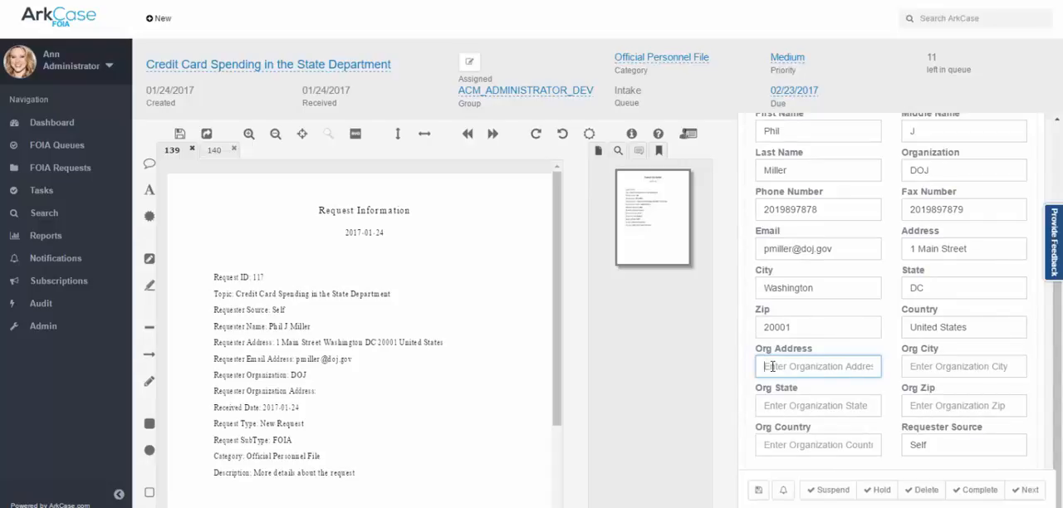
pyautogui.write('2')
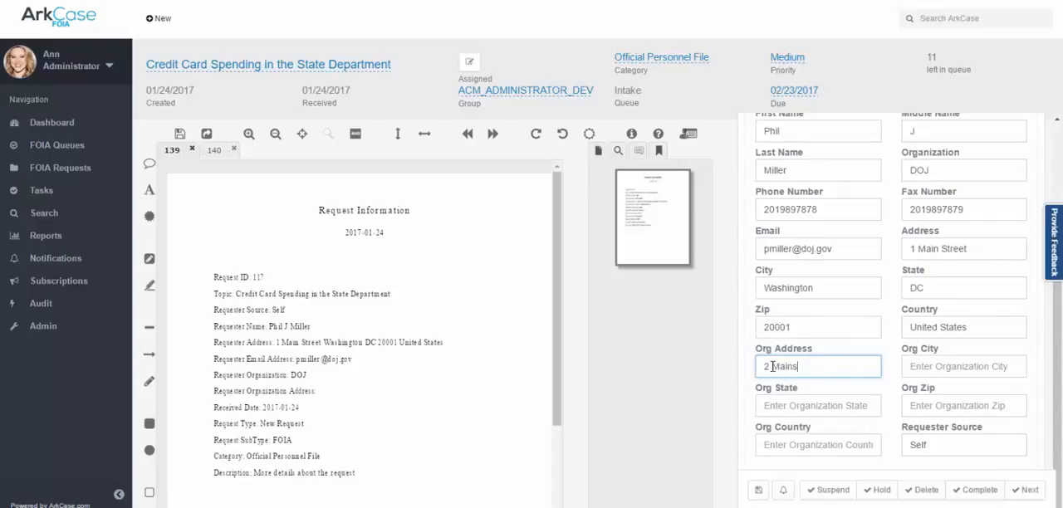
pyautogui.write(' Main Street')
pyautogui.press('Tab')
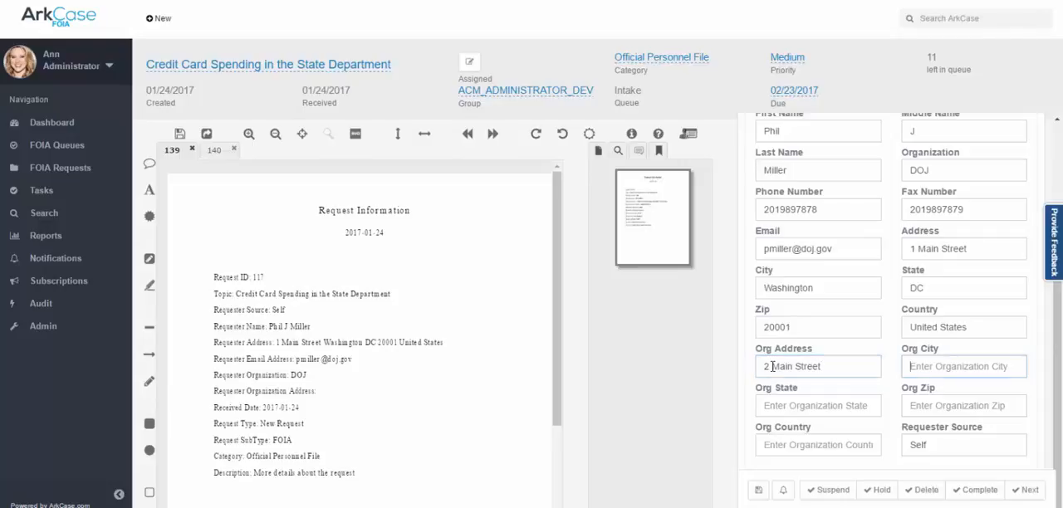
pyautogui.write('Washington')
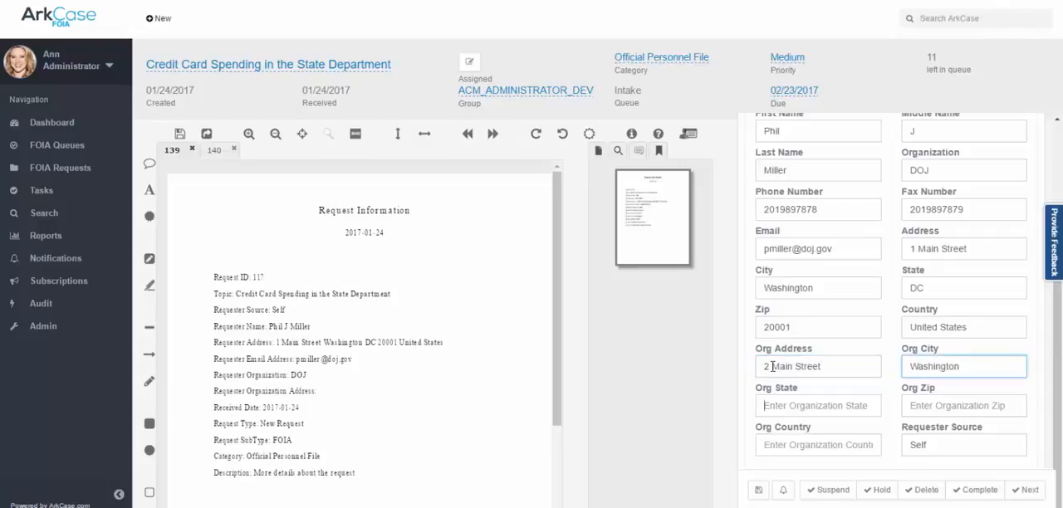
pyautogui.press('Tab')
pyautogui.write('D')
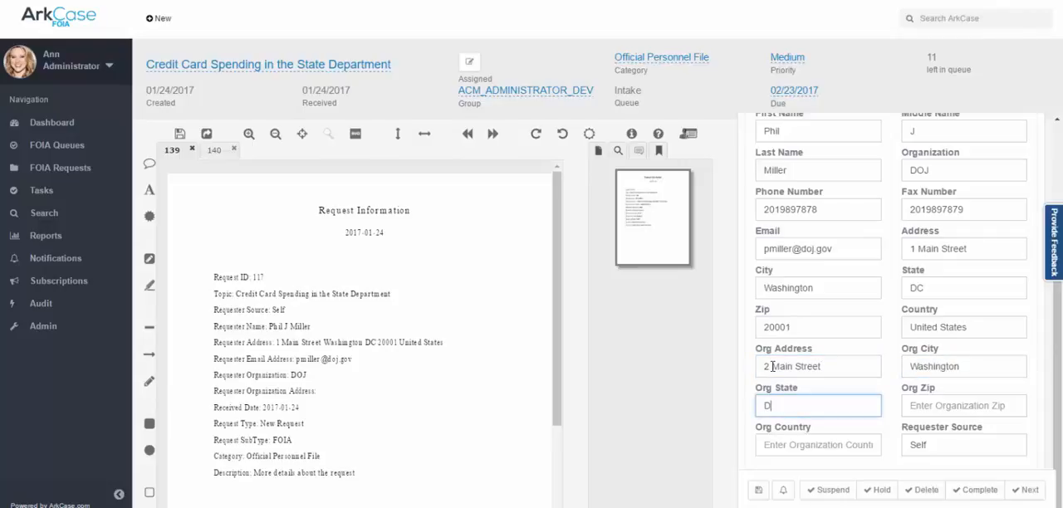
pyautogui.press('Tab')
pyautogui.write('2')
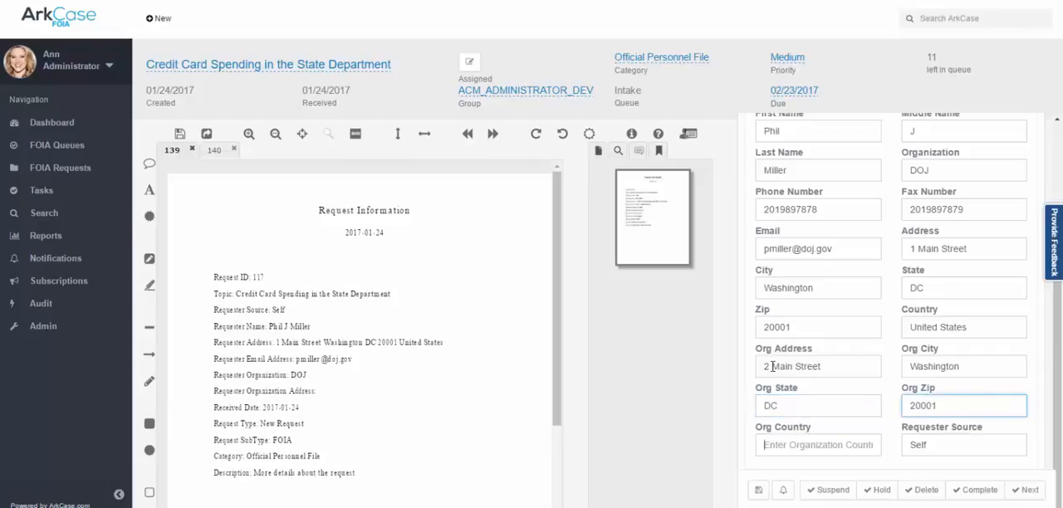
pyautogui.press('Tab')
pyautogui.write('U')
pyautogui.press('Tab')
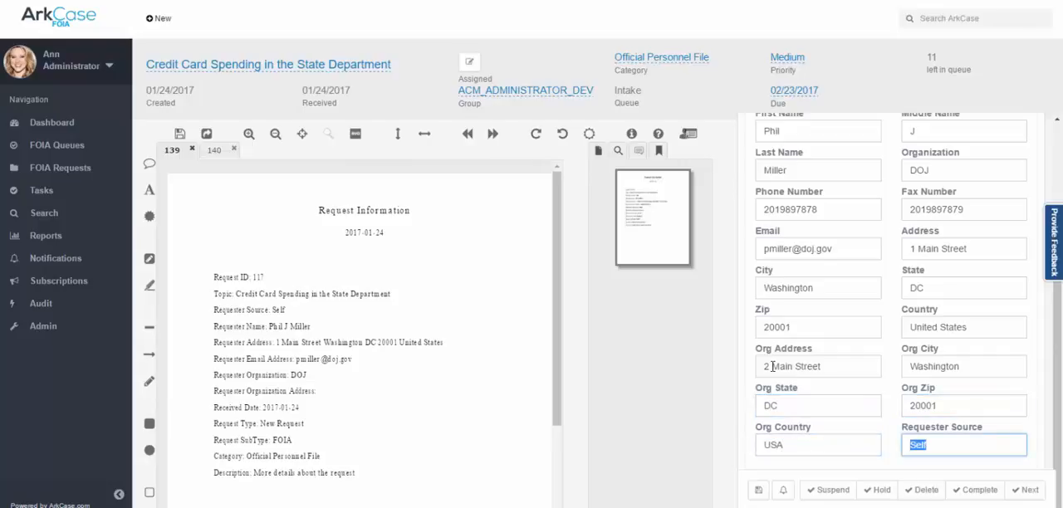
pyautogui.scroll(3, 844, 328)
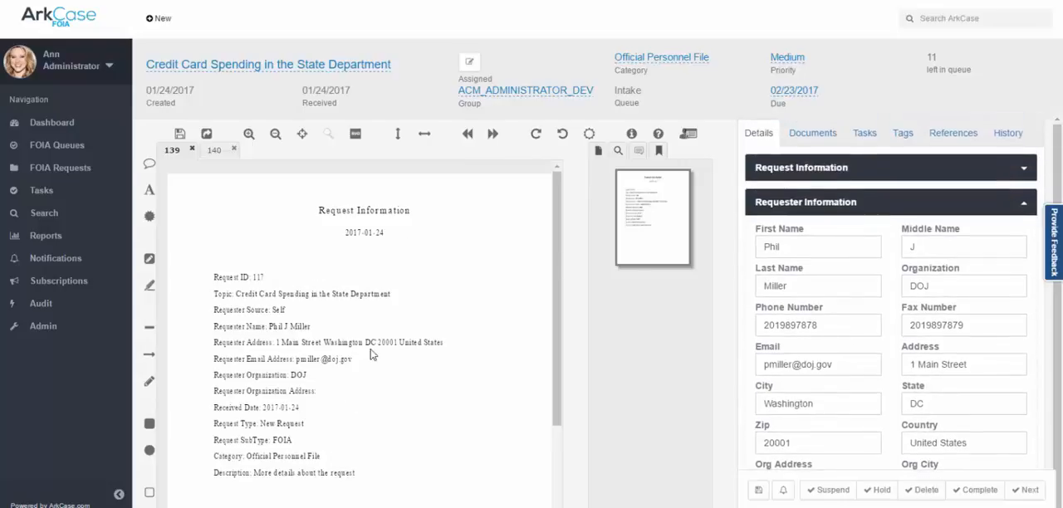
# Examine the documents in the request's 01 Request folder, including the acknowledgement letter and its available actions, and return to the request information document.
pyautogui.click(817, 144)
pyautogui.click(789, 216)
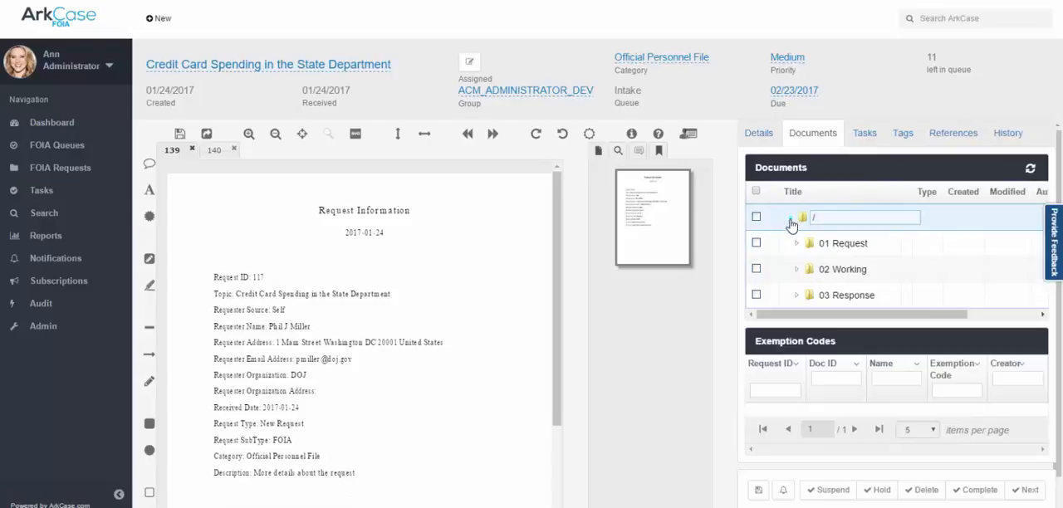
pyautogui.click(793, 244)
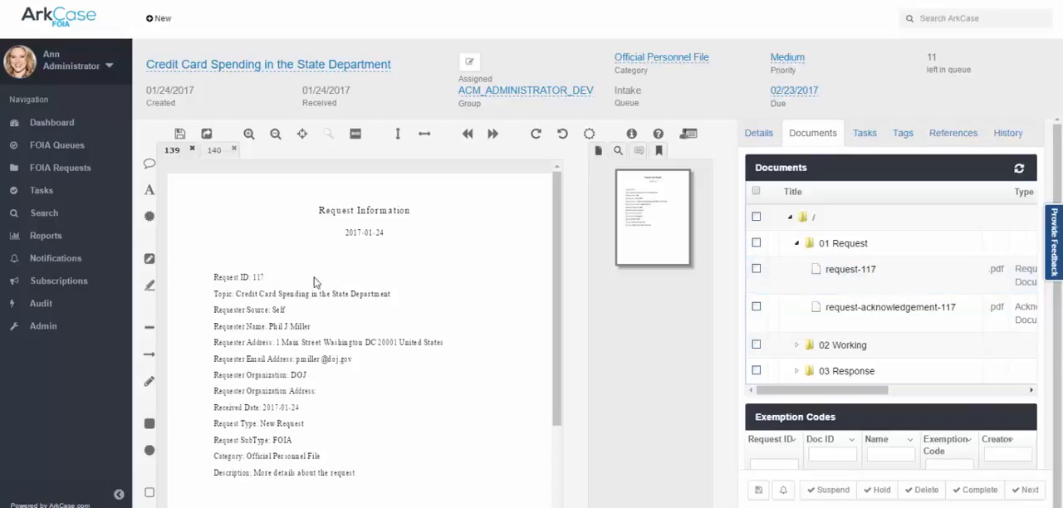
pyautogui.click(218, 151)
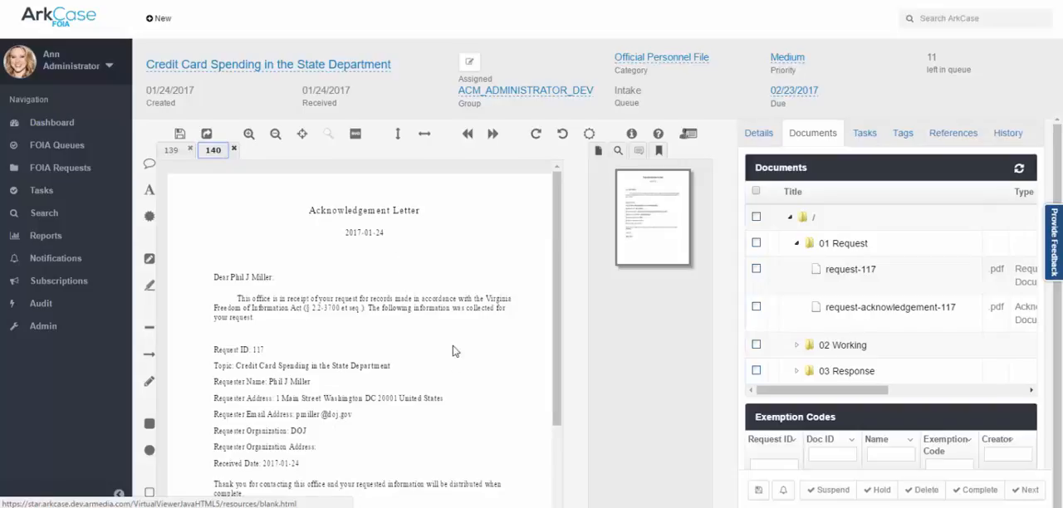
pyautogui.rightClick(872, 313)
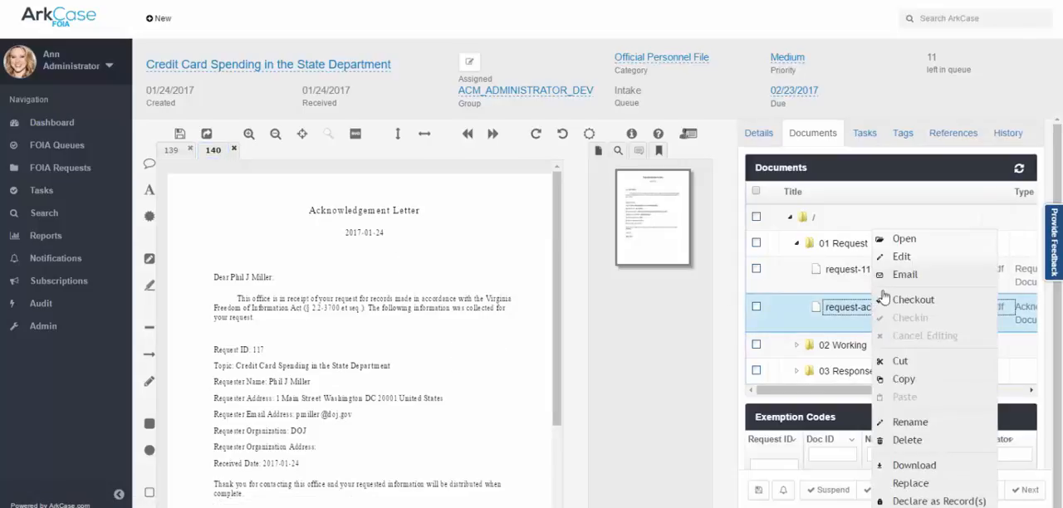
pyautogui.click(804, 315)
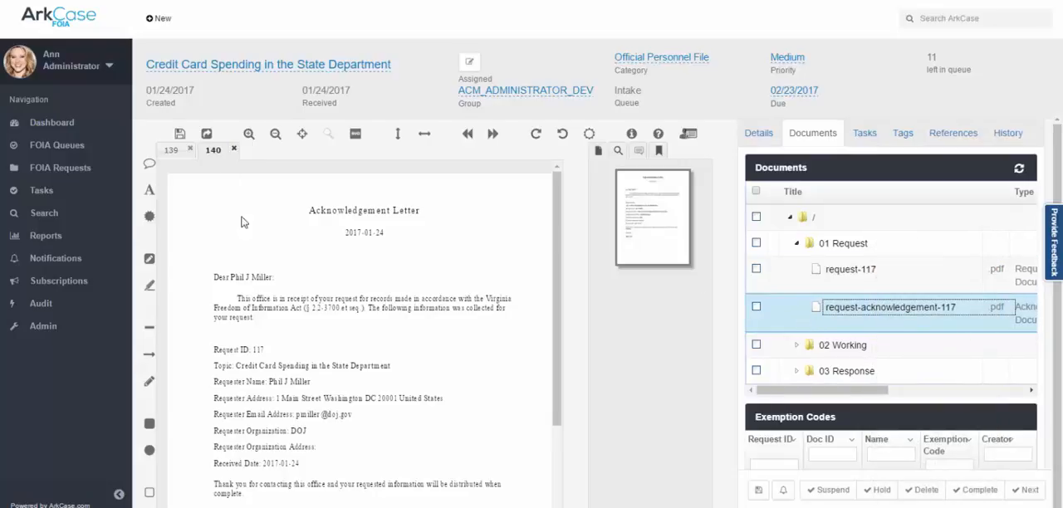
pyautogui.click(173, 151)
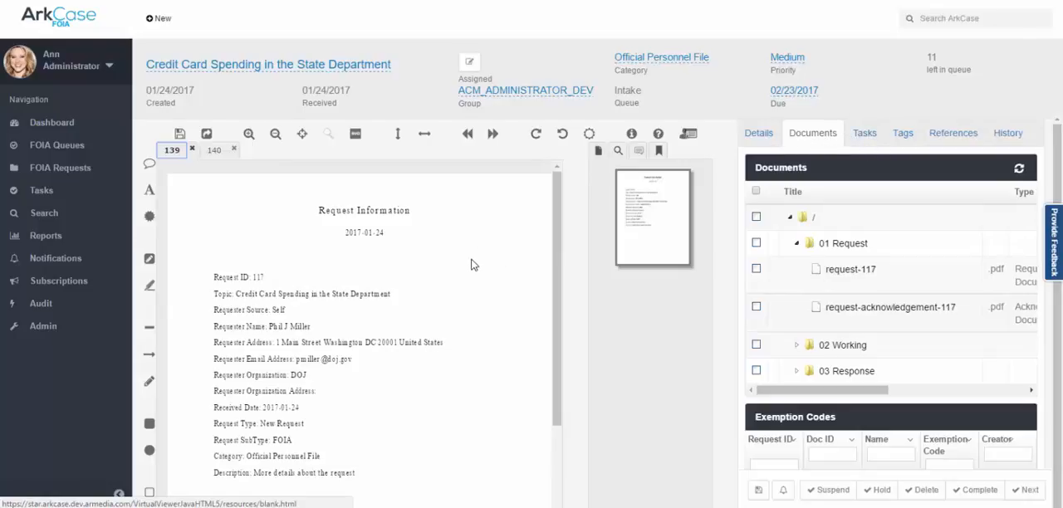
# Assign the request to the administrator, and complete its Intake stage to send it to the Fulfill queue.
pyautogui.click(471, 64)
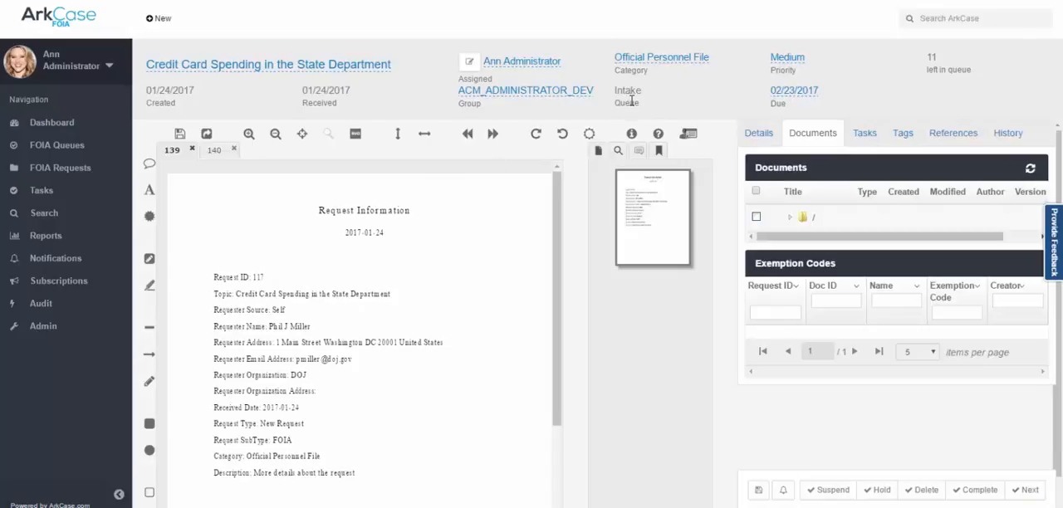
pyautogui.click(979, 496)
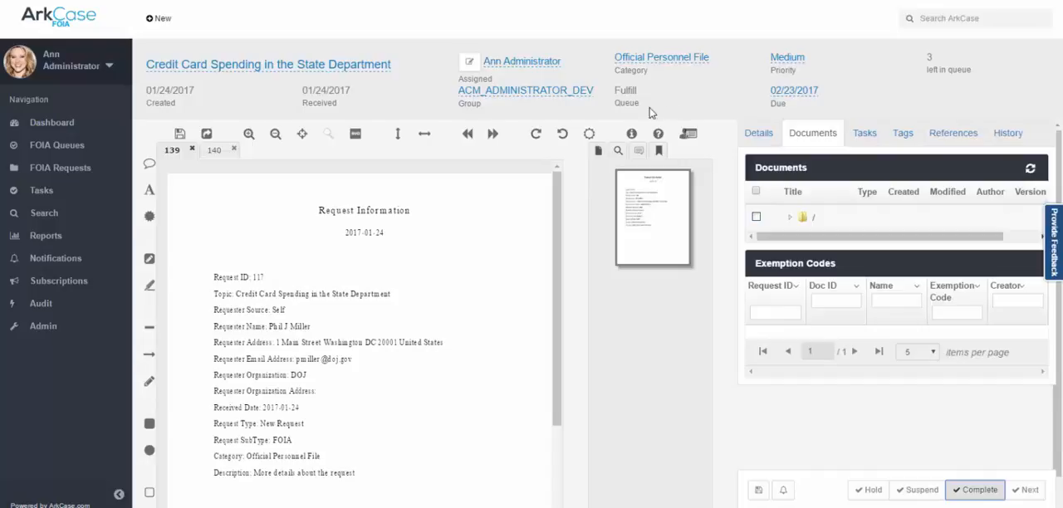
# Start a new task for the request and assign it to the supervisor user found through the user search.
pyautogui.click(867, 137)
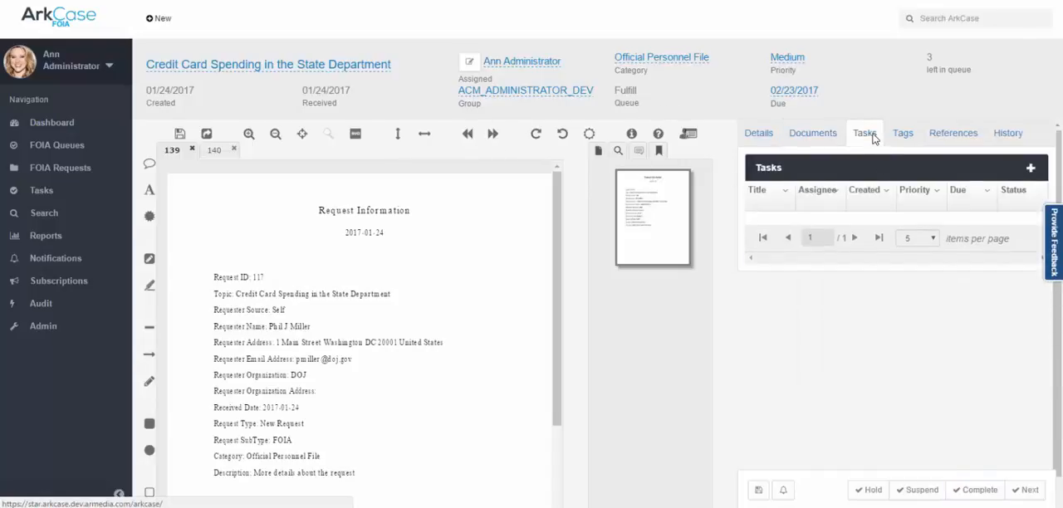
pyautogui.click(1030, 169)
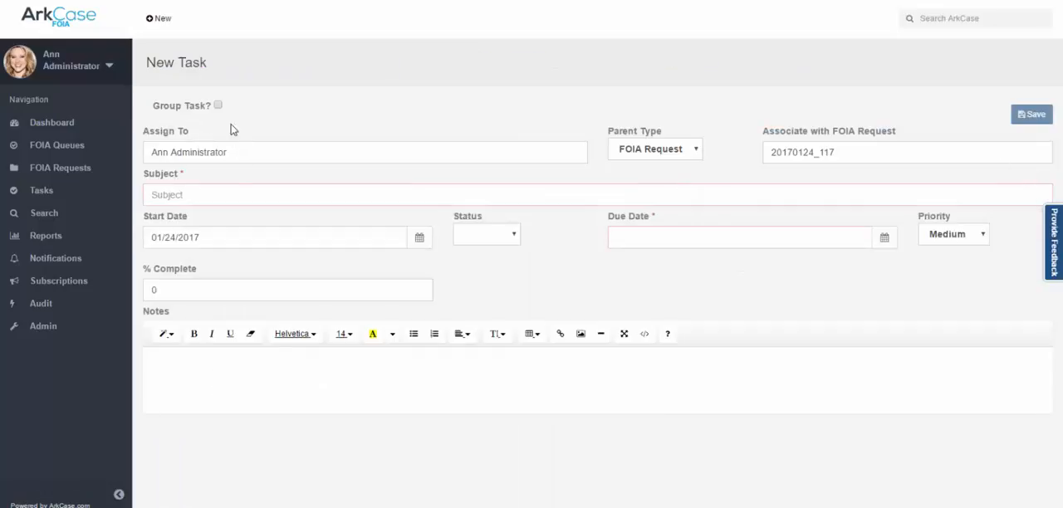
pyautogui.click(267, 159)
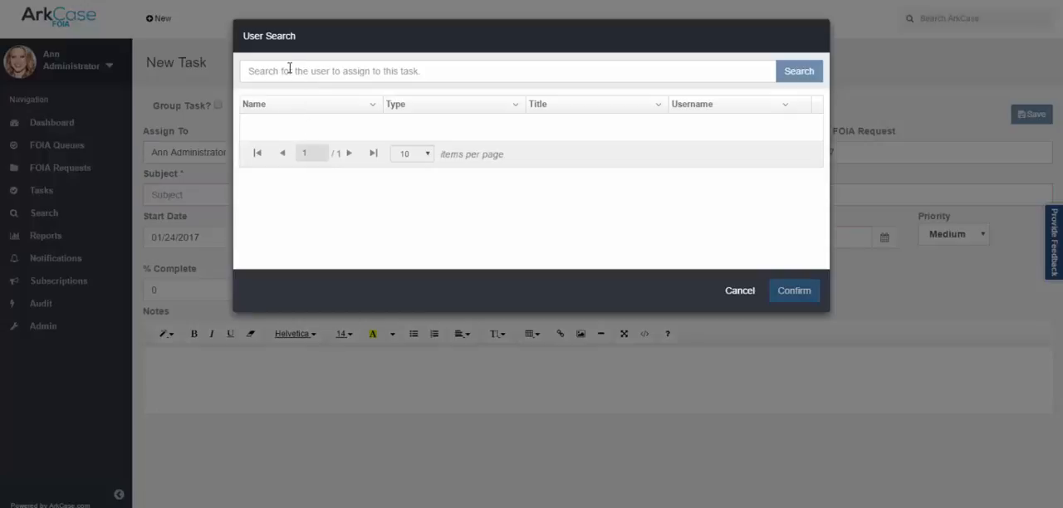
pyautogui.click(289, 70)
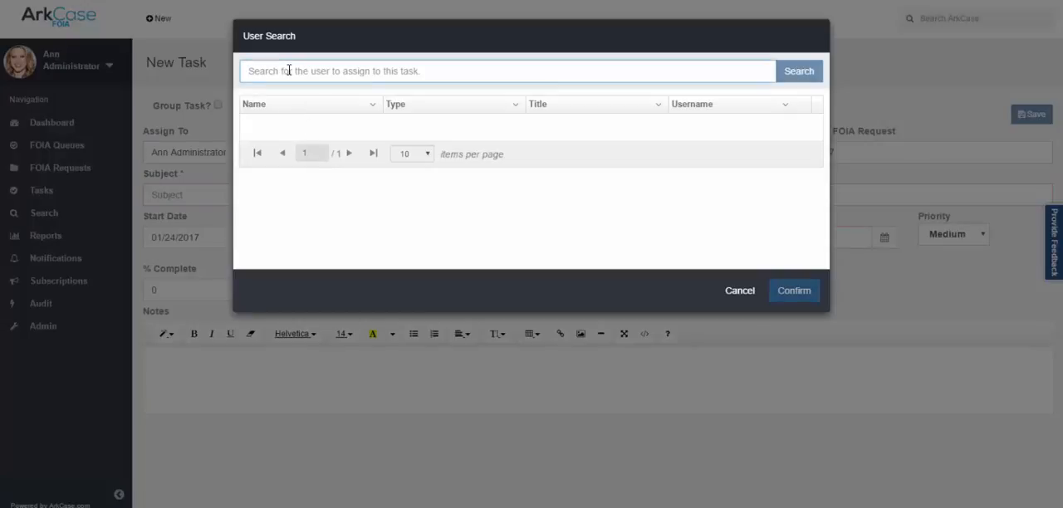
pyautogui.write('Samuel')
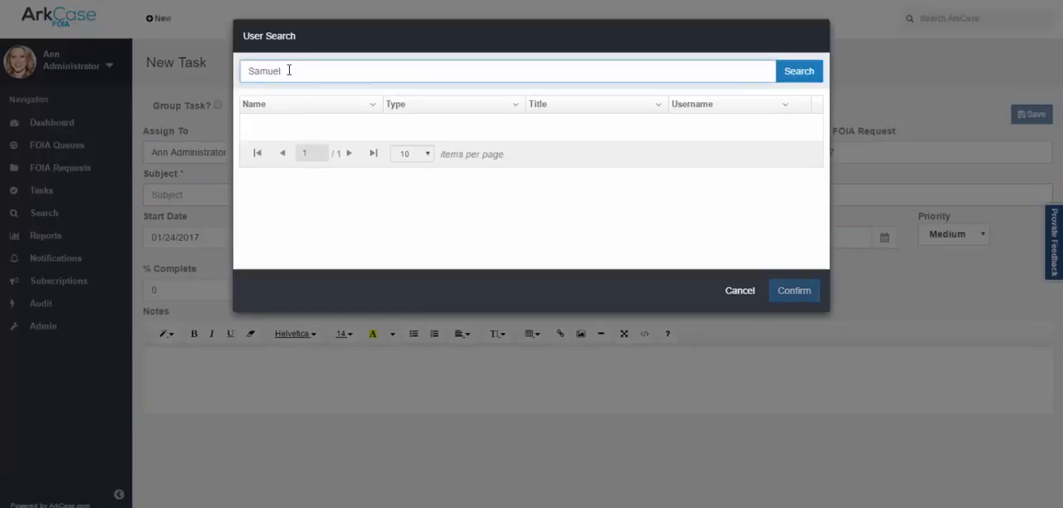
pyautogui.press('Return')
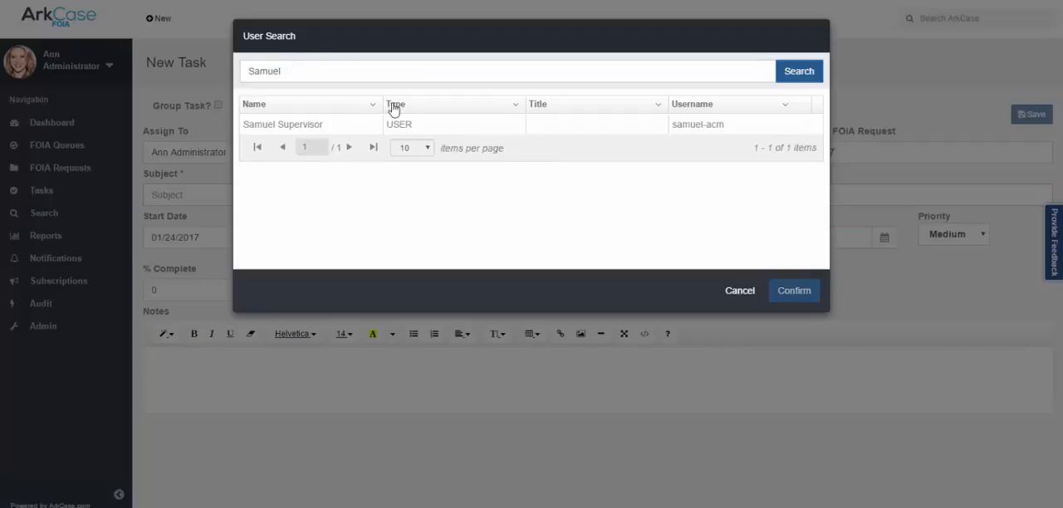
pyautogui.click(322, 129)
pyautogui.click(795, 292)
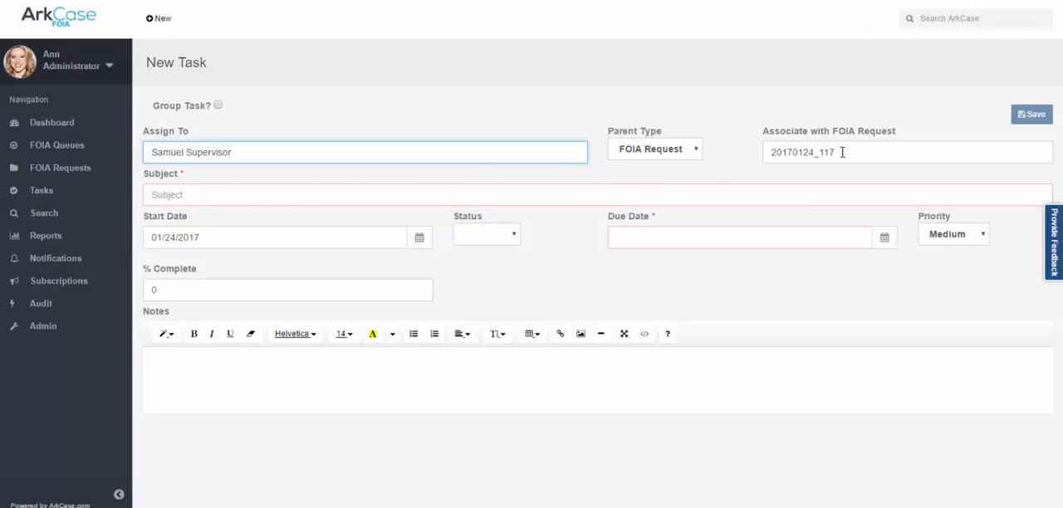
# Give the task the subject "Find documents related to this request", status Active and due date 01/25/2017, then save and open it.
pyautogui.click(315, 198)
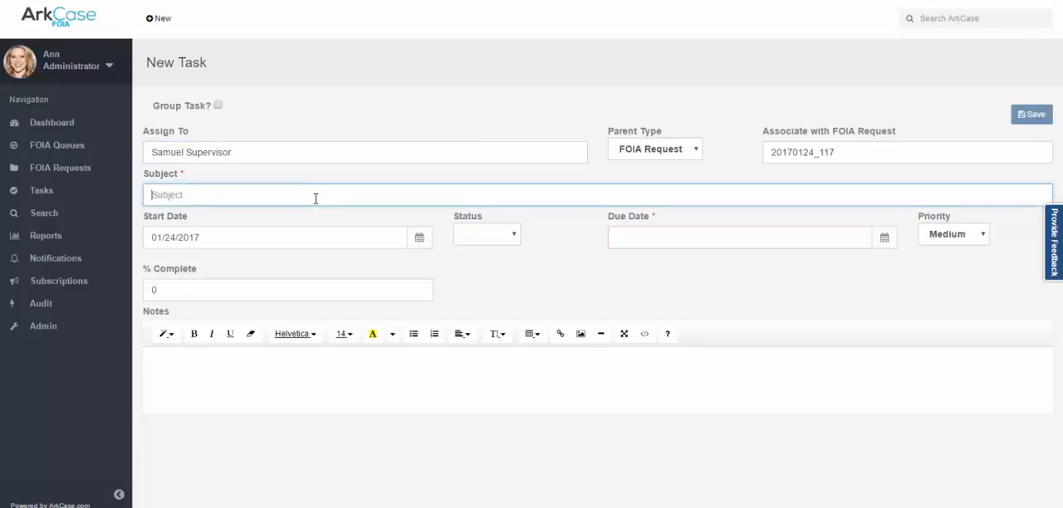
pyautogui.write('Fi')
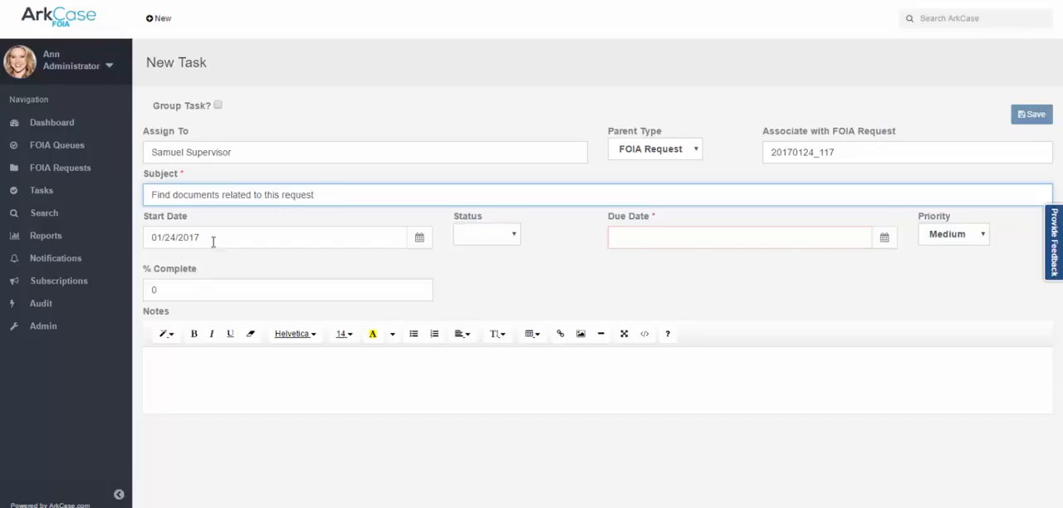
pyautogui.click(514, 241)
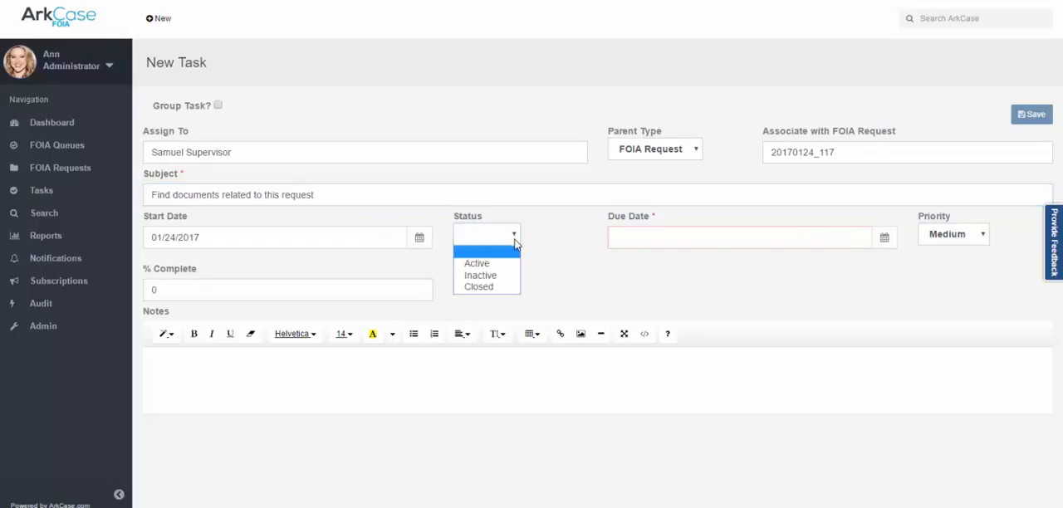
pyautogui.click(506, 266)
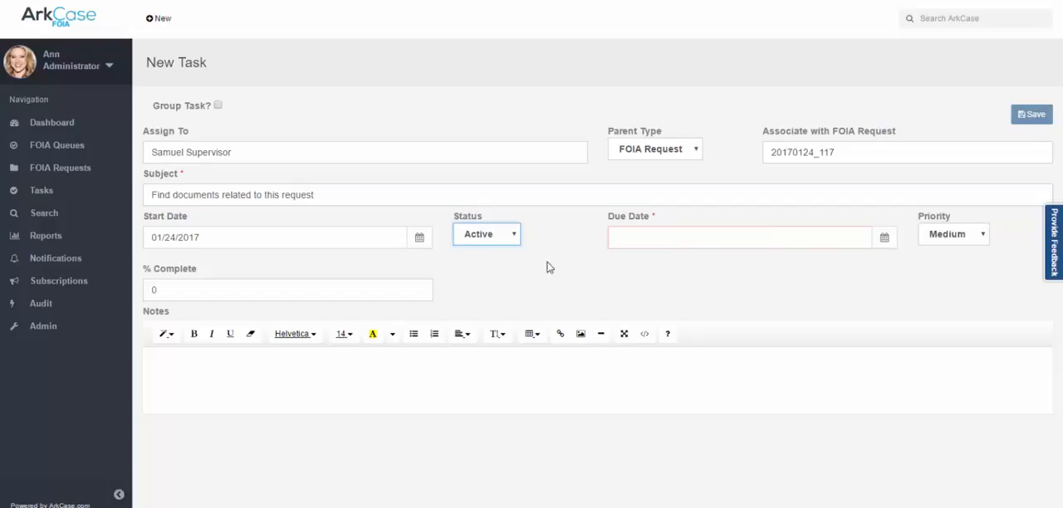
pyautogui.click(882, 241)
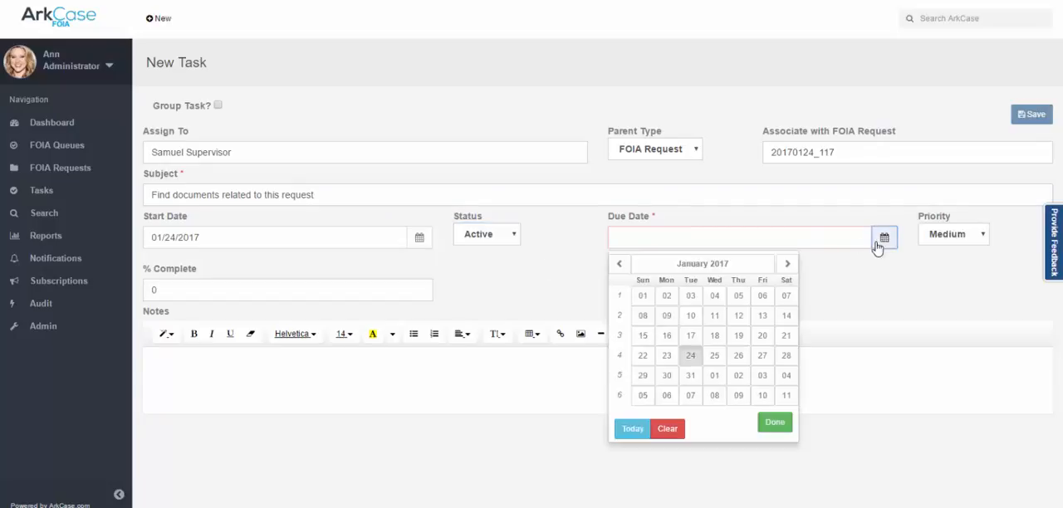
pyautogui.click(714, 357)
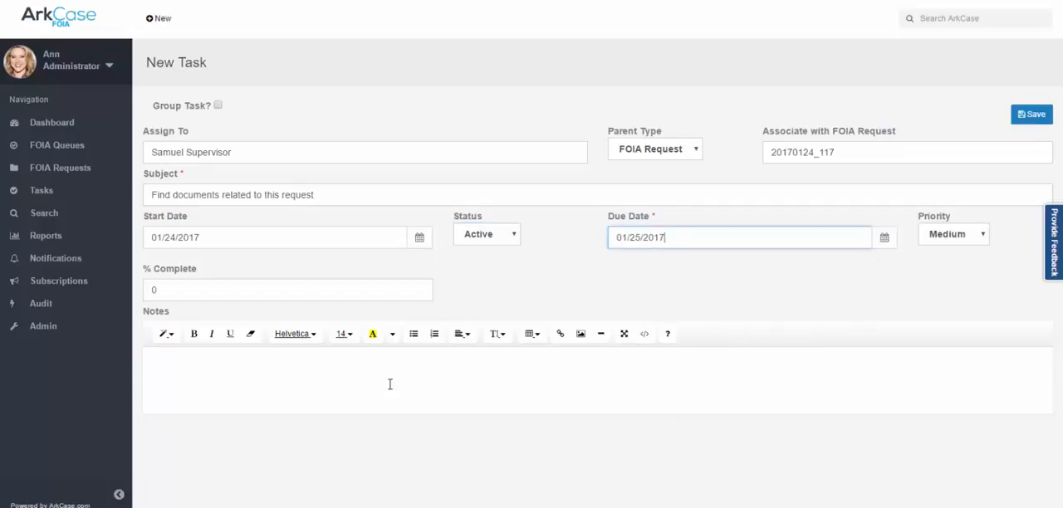
pyautogui.click(1028, 116)
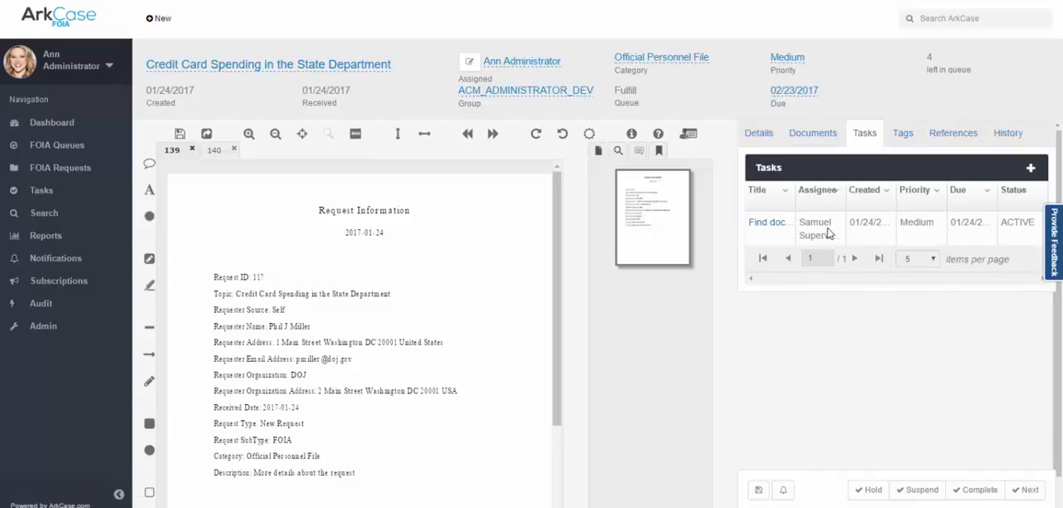
pyautogui.click(769, 225)
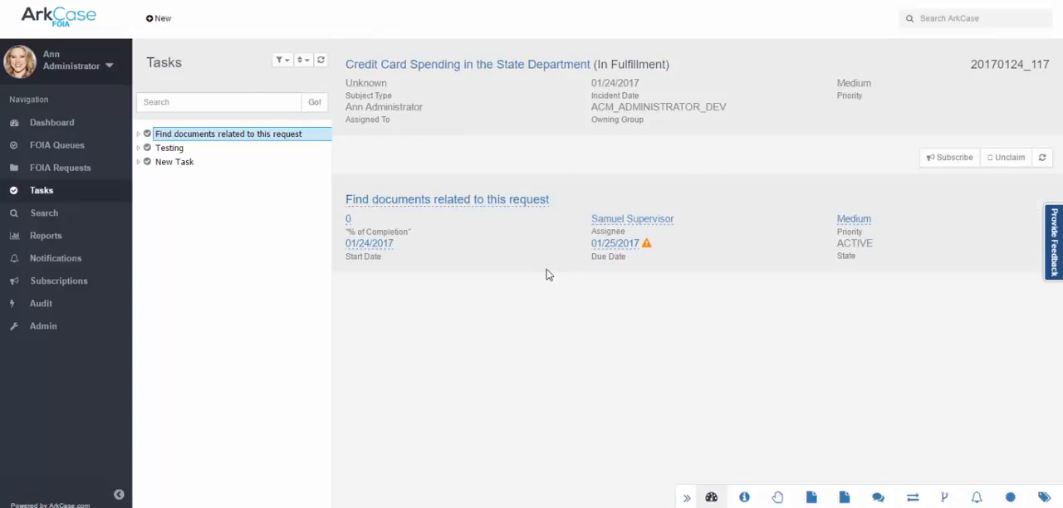
# Log out of the administrator account and log in with the supervisor's account.
pyautogui.click(109, 69)
pyautogui.click(80, 120)
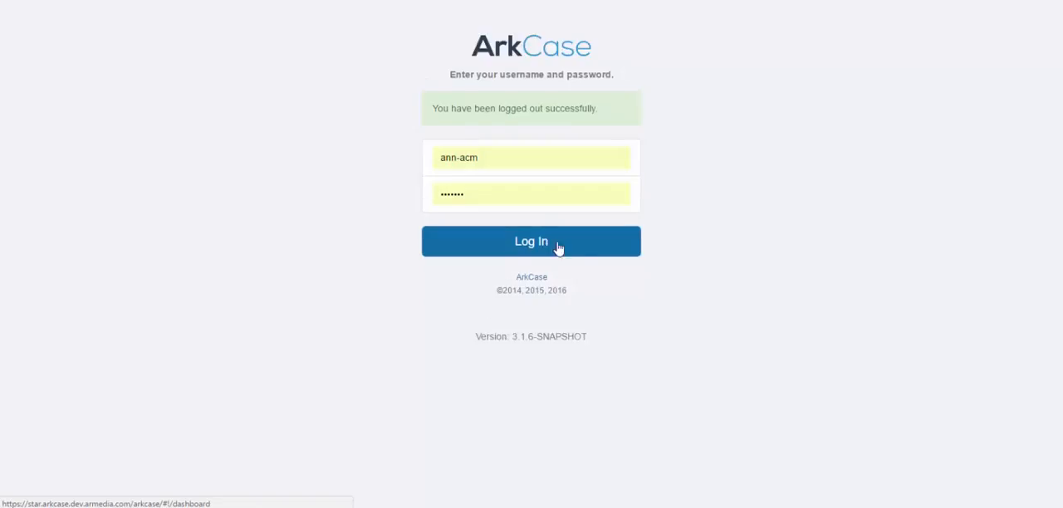
pyautogui.tripleClick(494, 158)
pyautogui.write('sa')
pyautogui.press('Down')
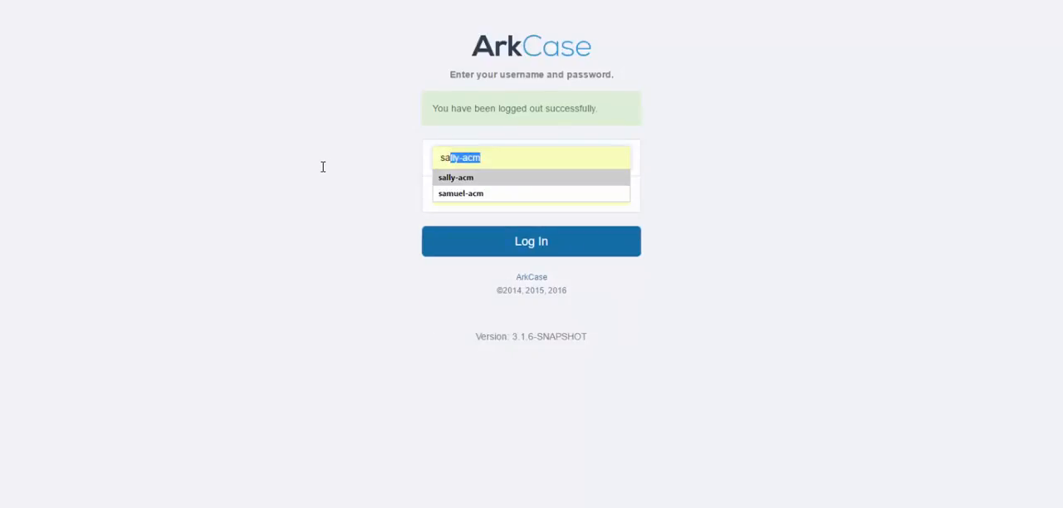
pyautogui.press('Down')
pyautogui.press('Tab')
pyautogui.press('Return')
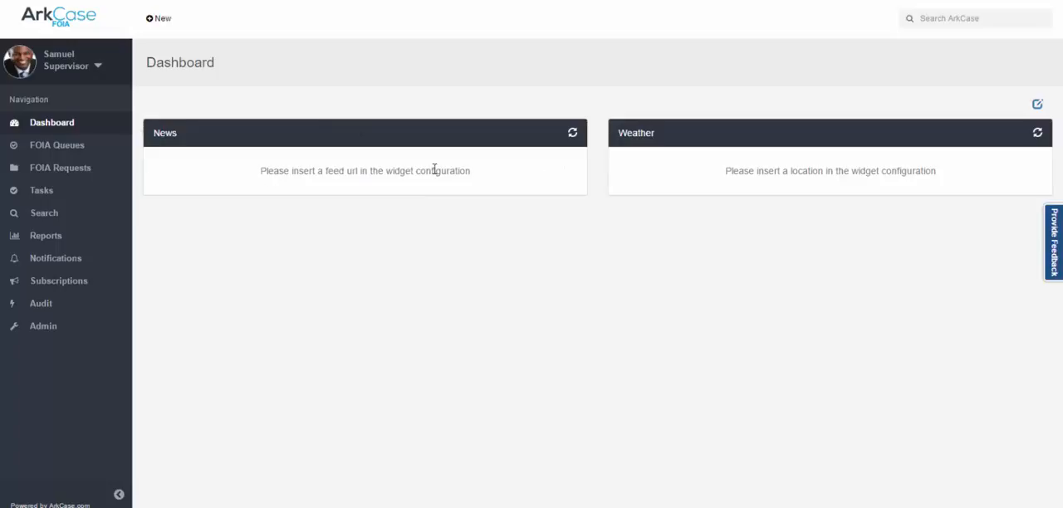
# Replace the dashboard's News and Weather widgets with the My Tasks widget and save the layout.
pyautogui.click(1037, 104)
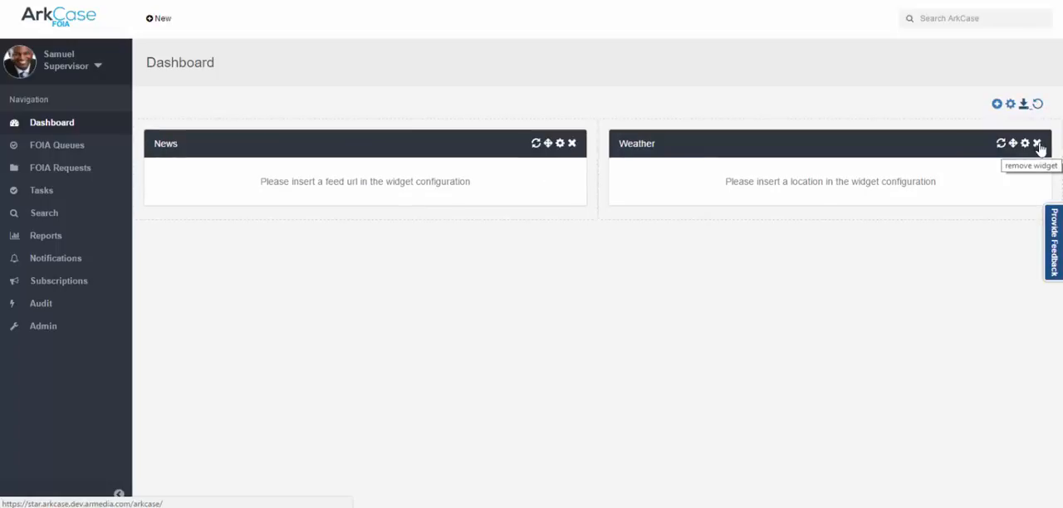
pyautogui.click(1037, 144)
pyautogui.click(571, 143)
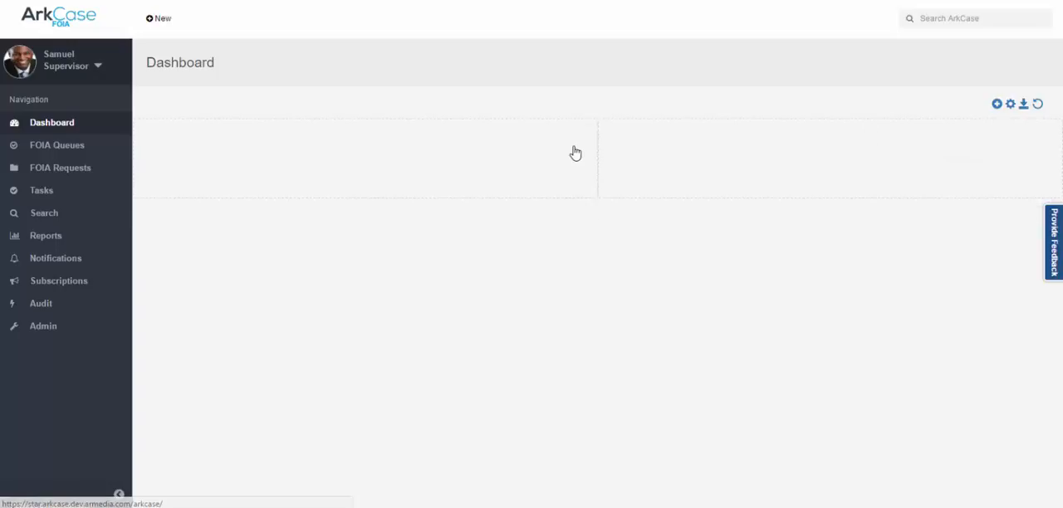
pyautogui.click(997, 105)
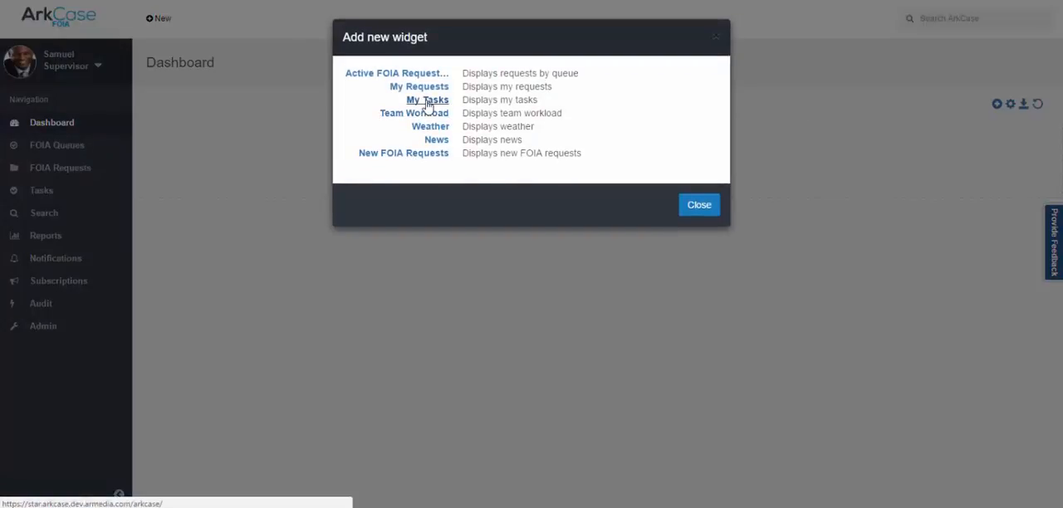
pyautogui.click(428, 164)
pyautogui.click(1023, 104)
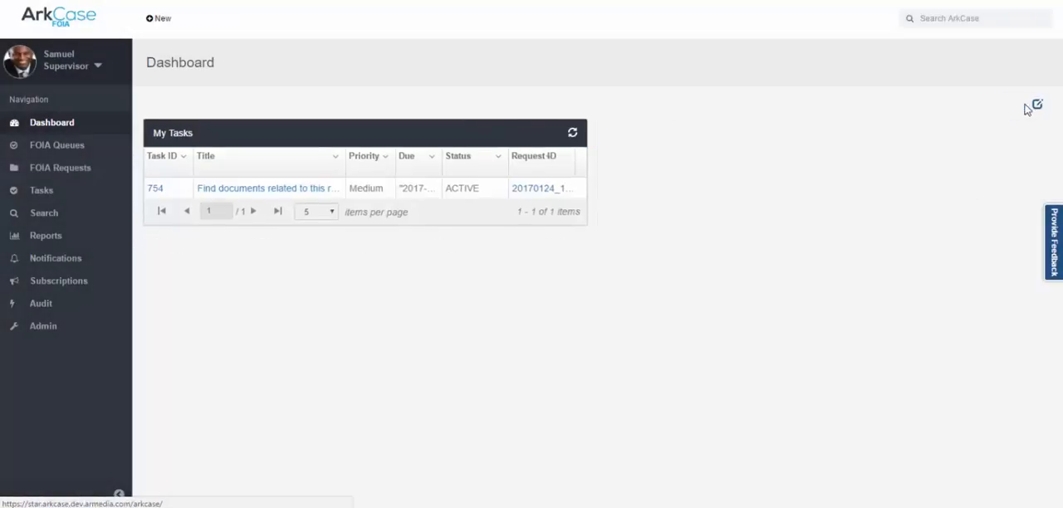
# Upload the Real Authorization file to the 02 Working folder of the "Find documents related to this request" task and complete the task.
pyautogui.click(259, 195)
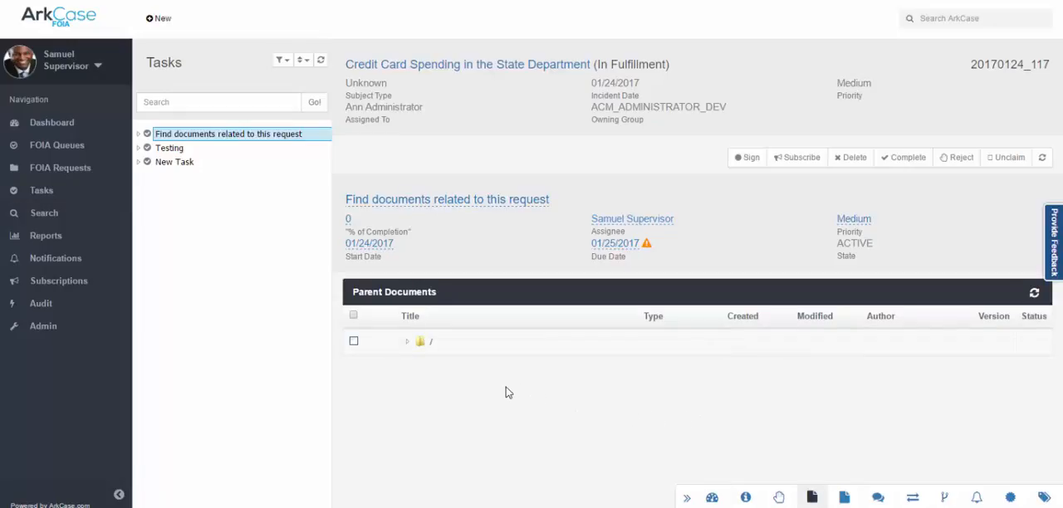
pyautogui.click(408, 342)
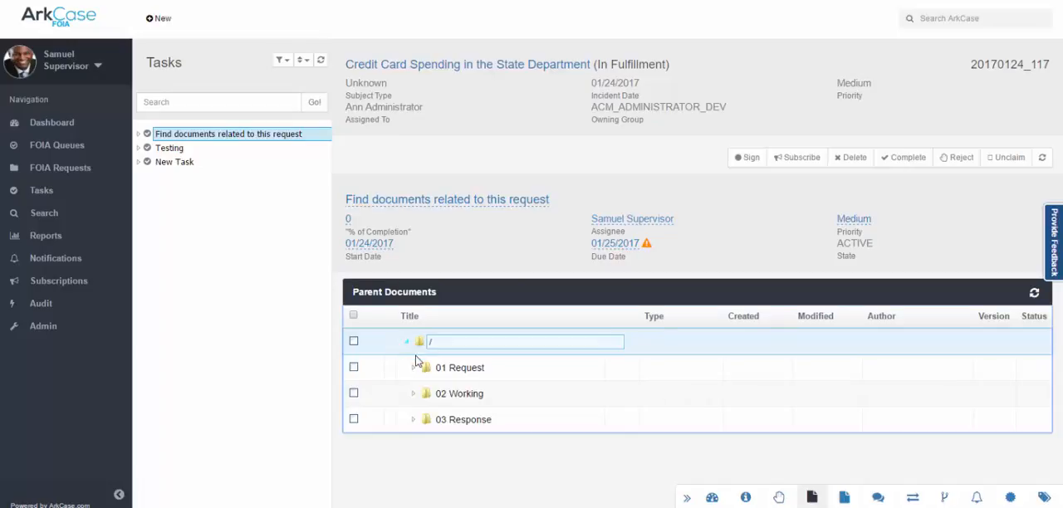
pyautogui.rightClick(450, 394)
pyautogui.click(475, 369)
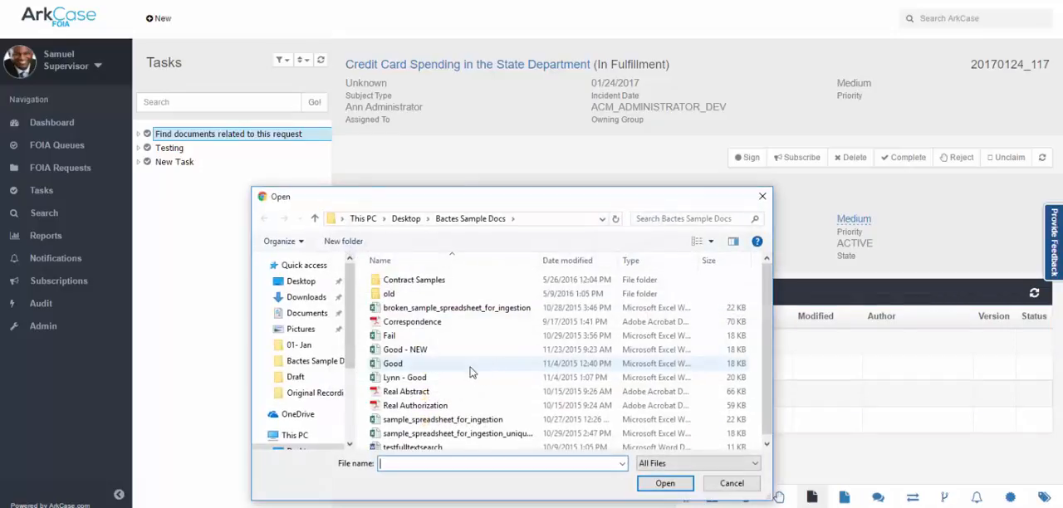
pyautogui.doubleClick(428, 406)
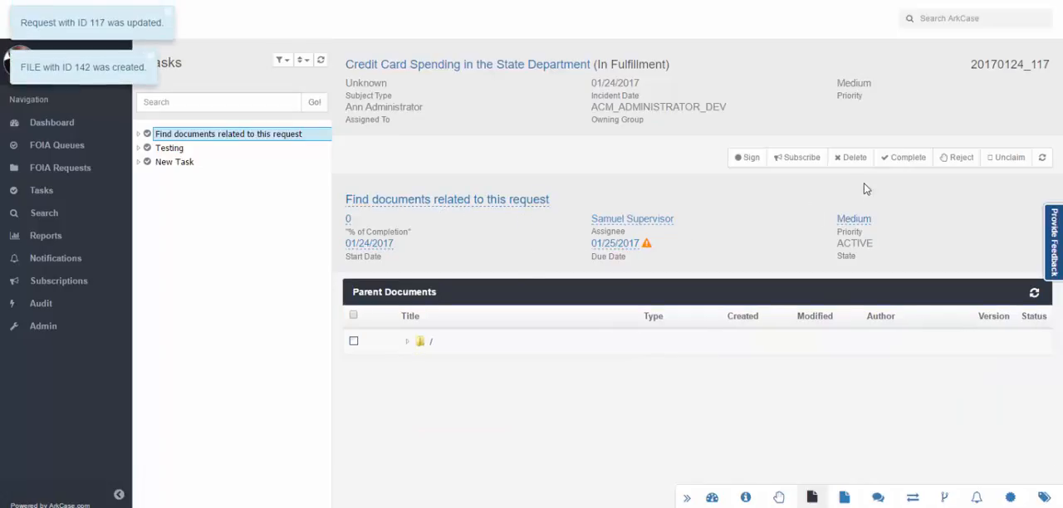
pyautogui.click(907, 159)
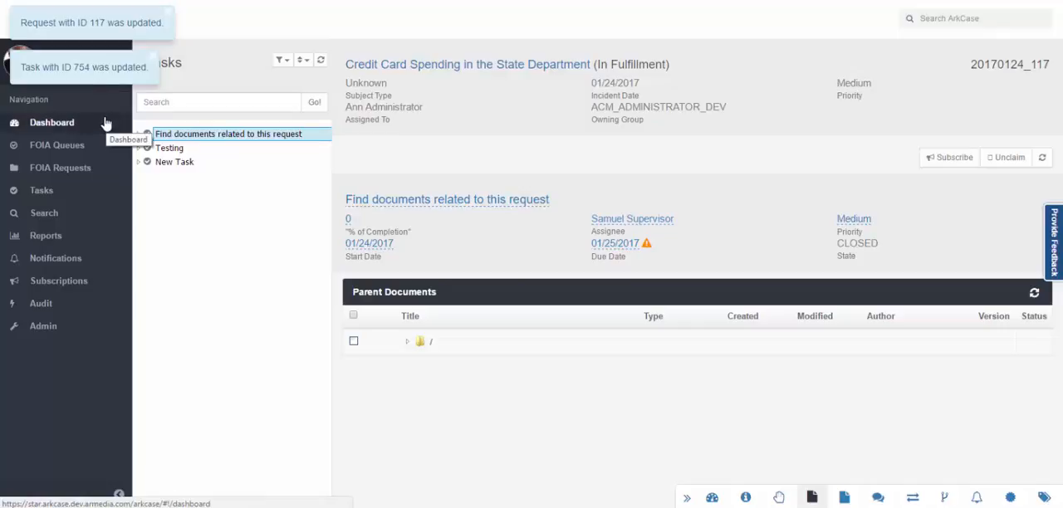
# Log out of the supervisor account and log back in as the administrator.
pyautogui.click(97, 66)
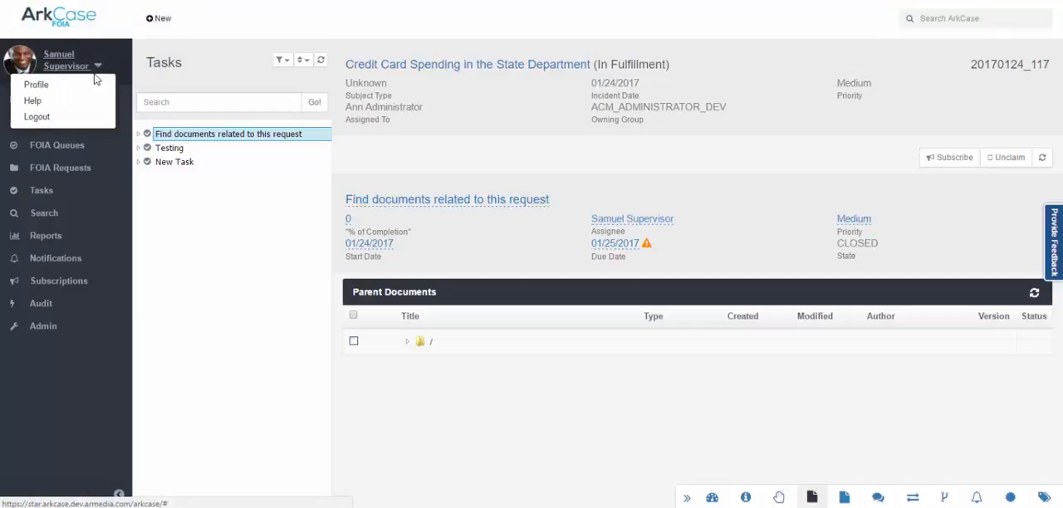
pyautogui.click(74, 122)
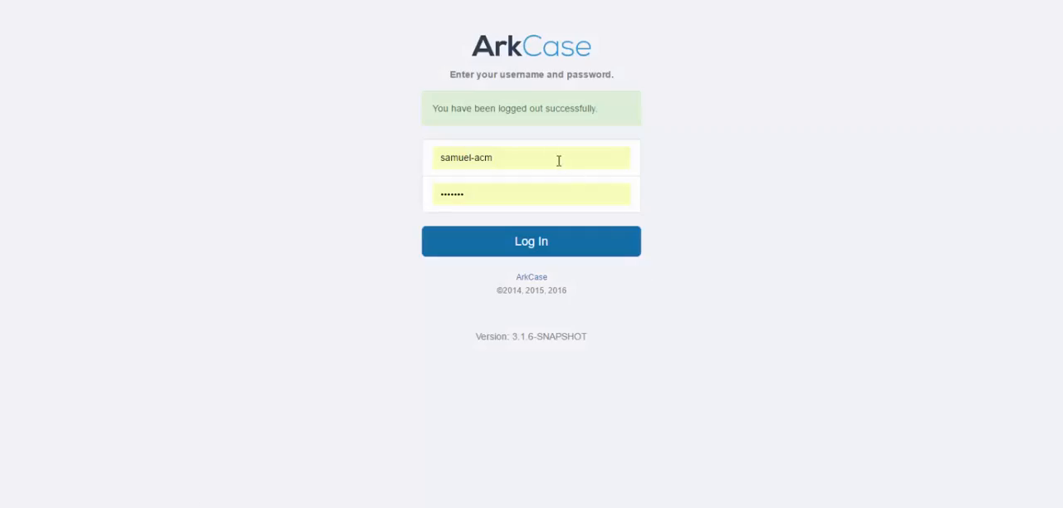
pyautogui.click(560, 158)
pyautogui.write('a')
pyautogui.click(445, 231)
pyautogui.click(459, 249)
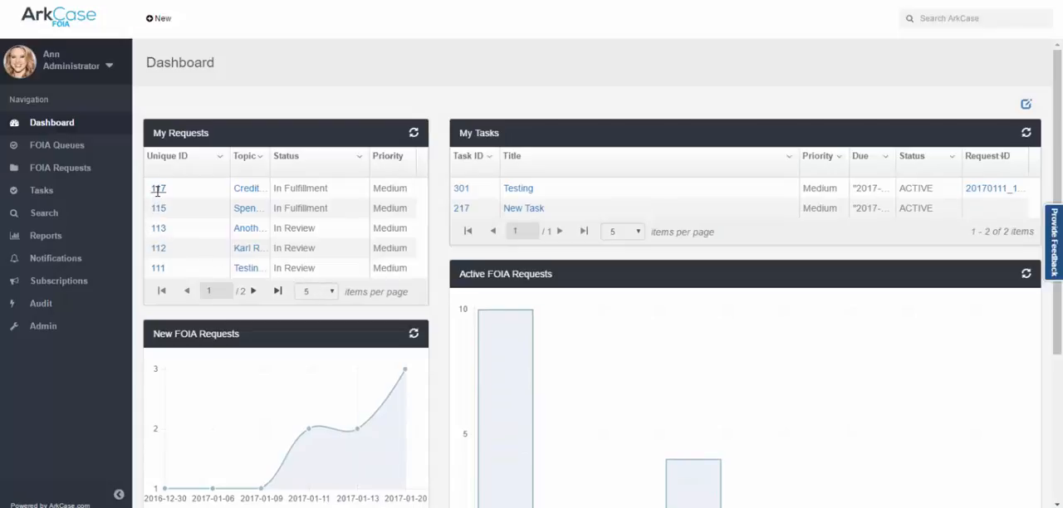
# Open the "Credit Card Spending in the State Department" request from the Fulfill queue.
pyautogui.click(80, 151)
pyautogui.click(169, 140)
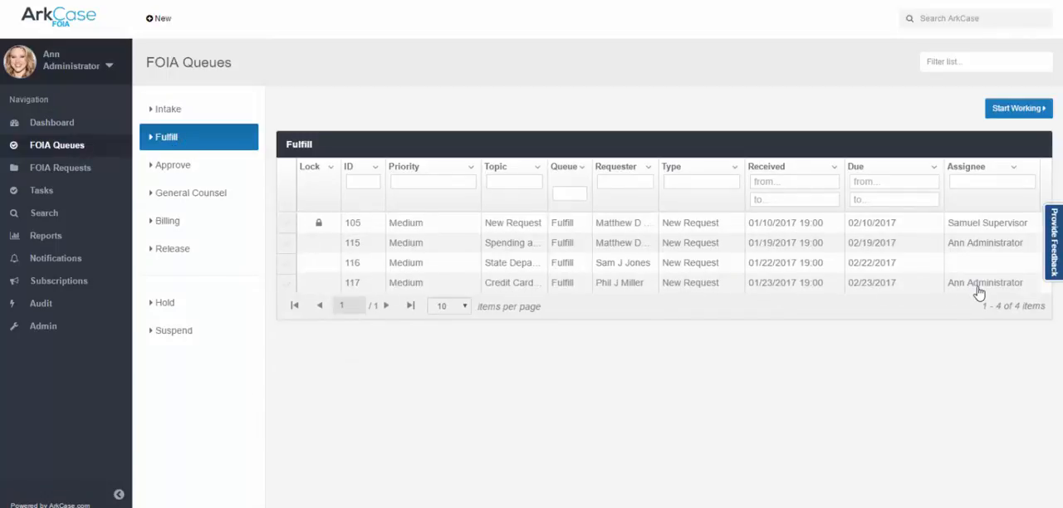
pyautogui.click(352, 288)
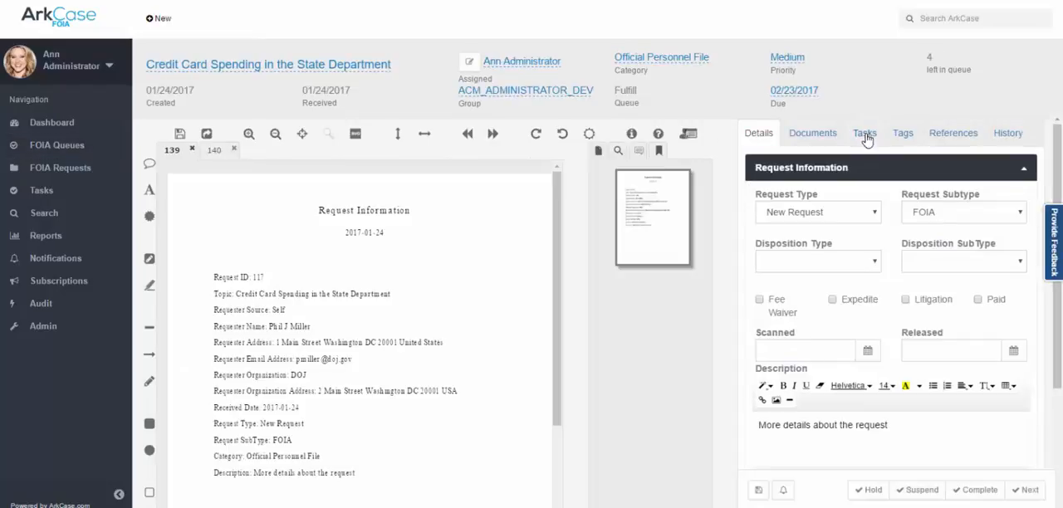
# Open the Real Authorization document from the request's 02 Working folder in the document viewer and look through it.
pyautogui.click(866, 137)
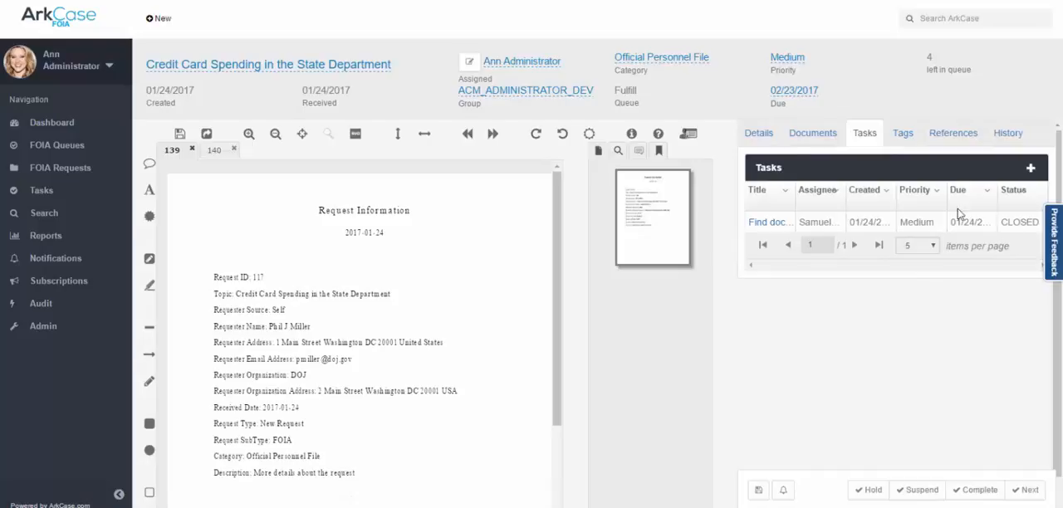
pyautogui.click(804, 138)
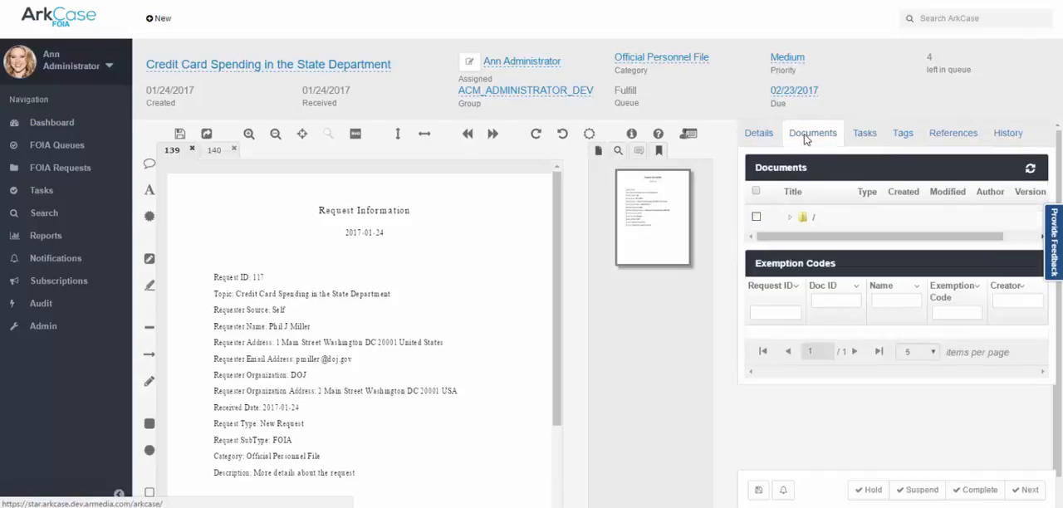
pyautogui.click(790, 216)
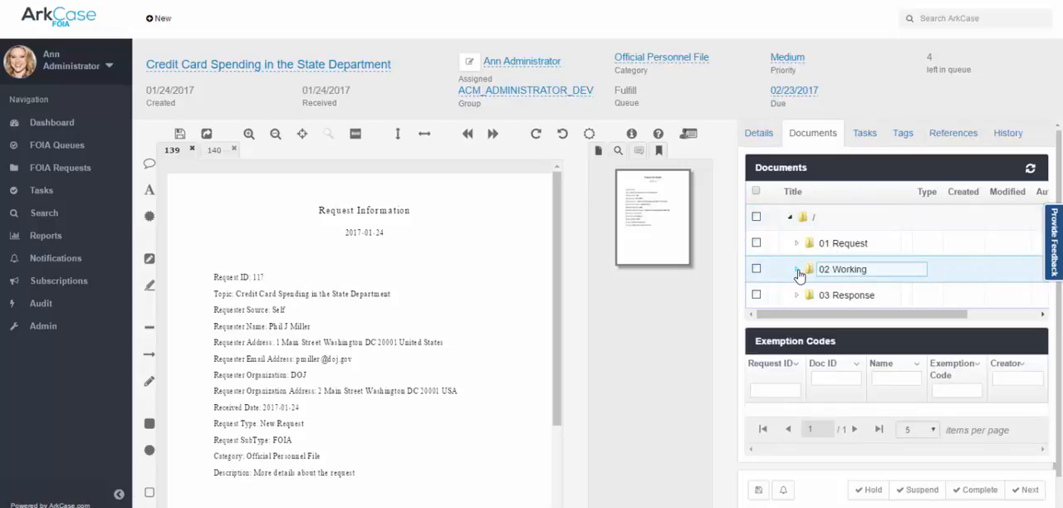
pyautogui.click(796, 270)
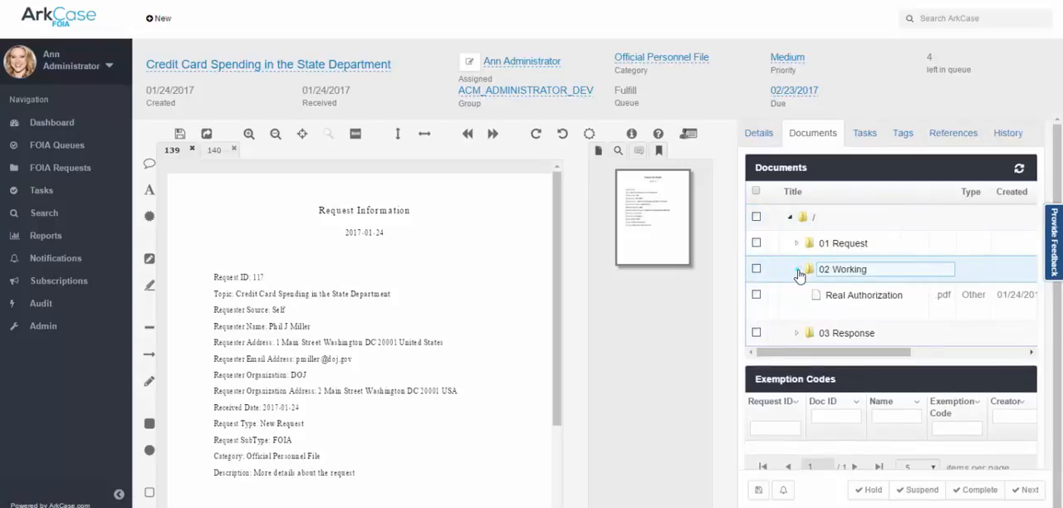
pyautogui.click(865, 305)
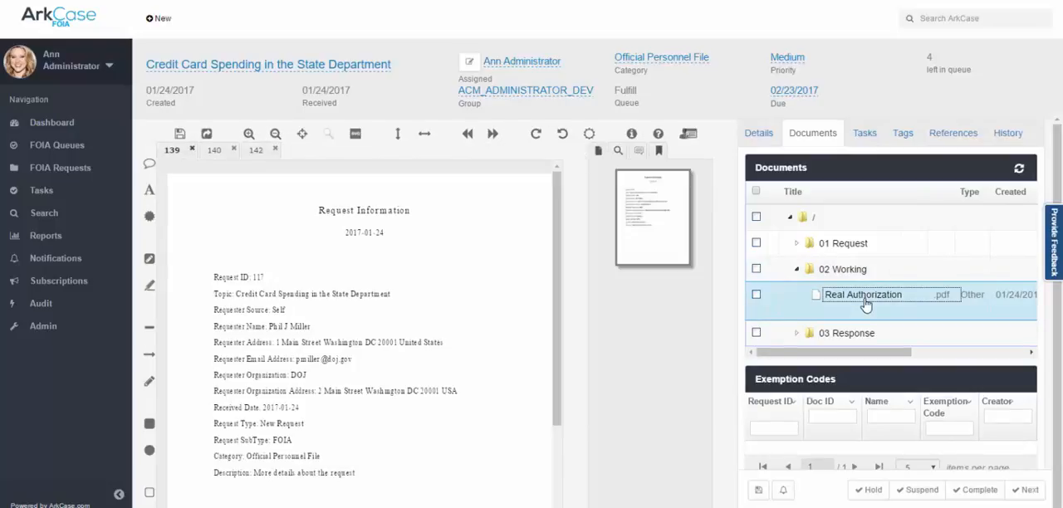
pyautogui.click(254, 150)
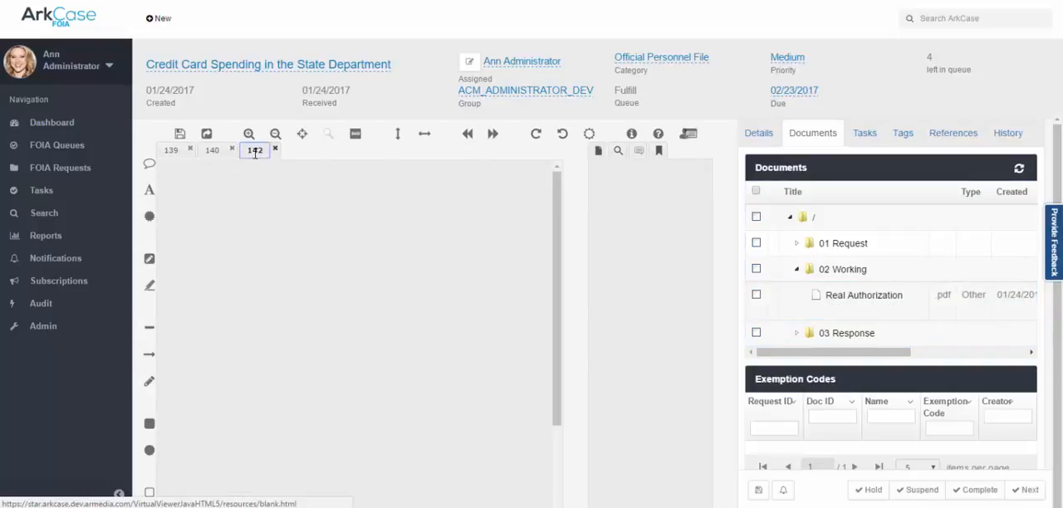
pyautogui.scroll(-3, 396, 319)
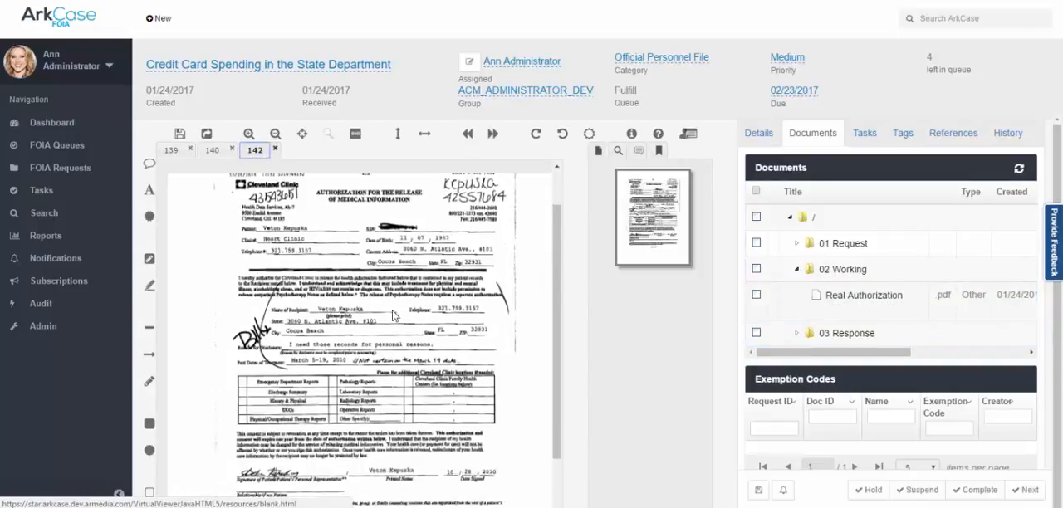
pyautogui.scroll(3, 396, 322)
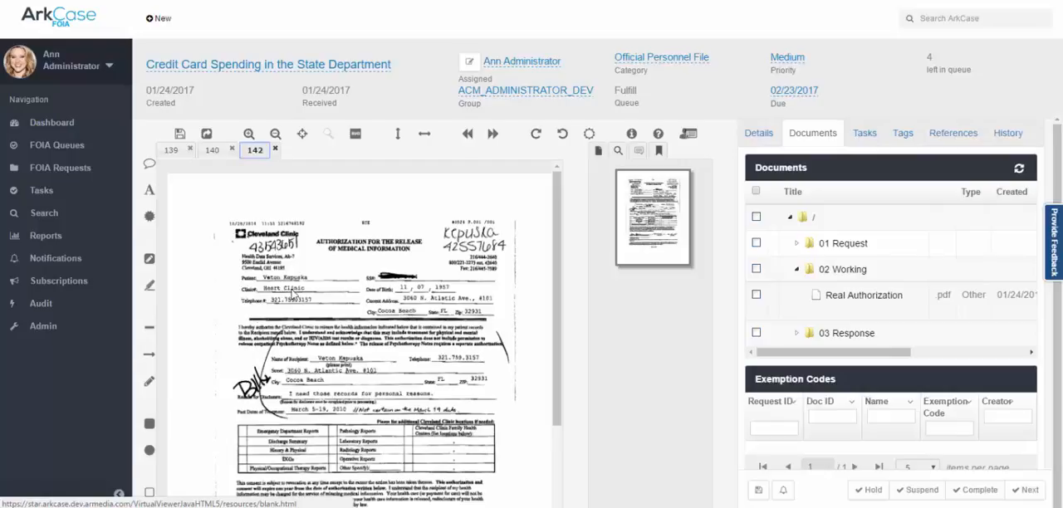
# Redact the recipient's telephone field in the Real Authorization document, tag the redaction with exemption code X6 and save the document.
pyautogui.click(150, 287)
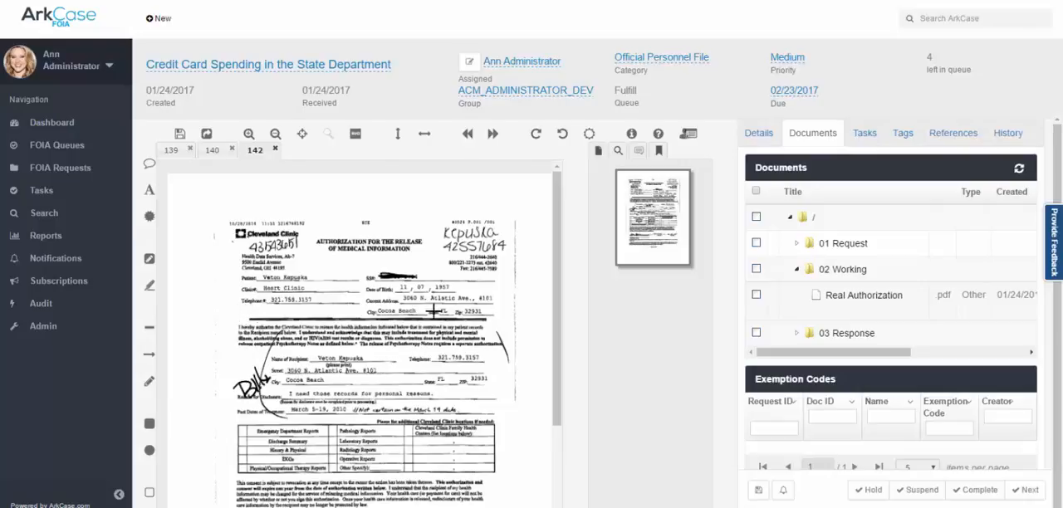
pyautogui.moveTo(408, 350); pyautogui.dragTo(490, 365)
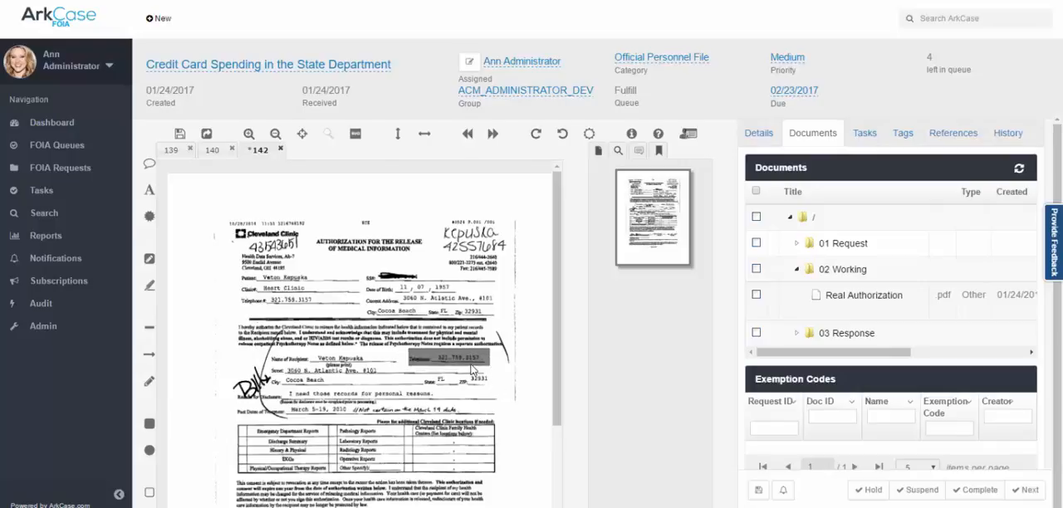
pyautogui.click(475, 365)
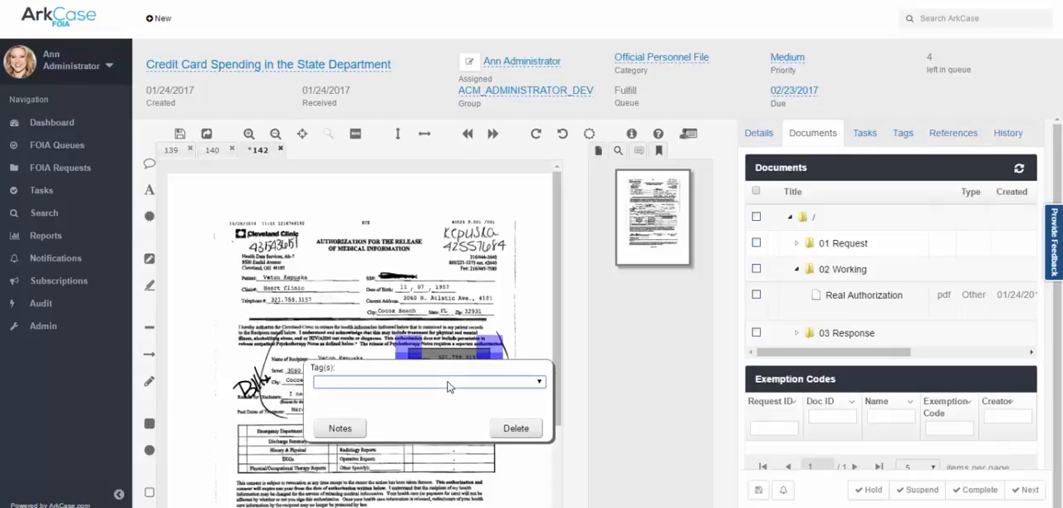
pyautogui.click(449, 384)
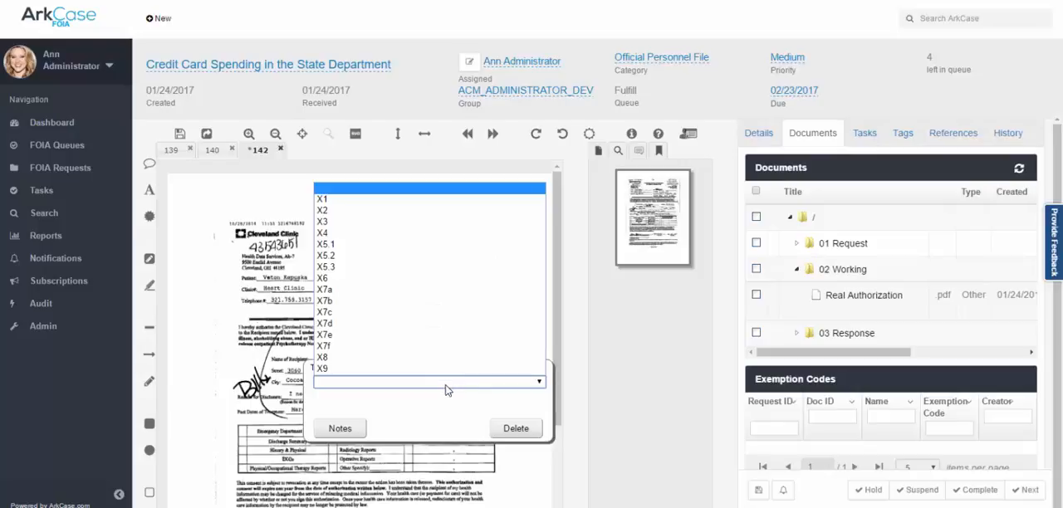
pyautogui.click(415, 279)
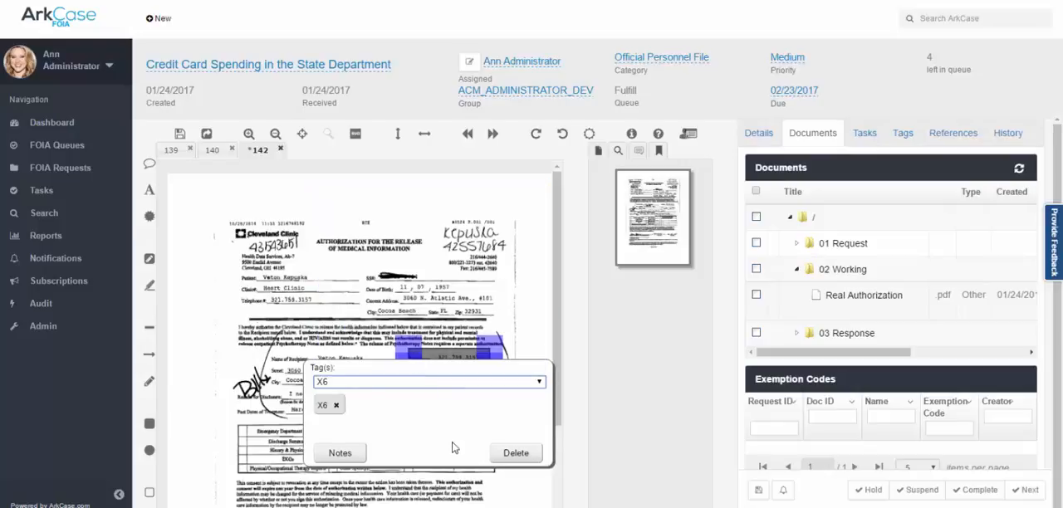
pyautogui.click(357, 291)
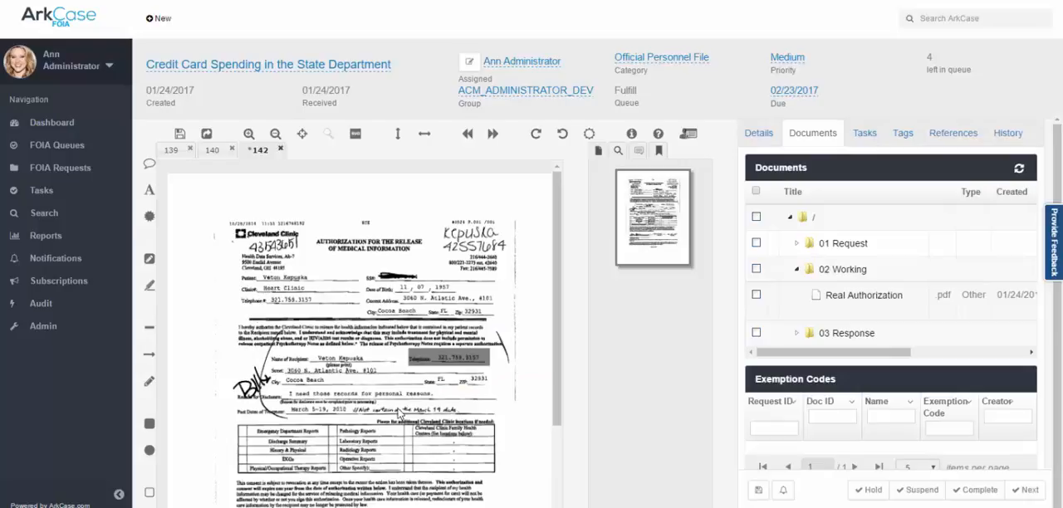
pyautogui.click(179, 133)
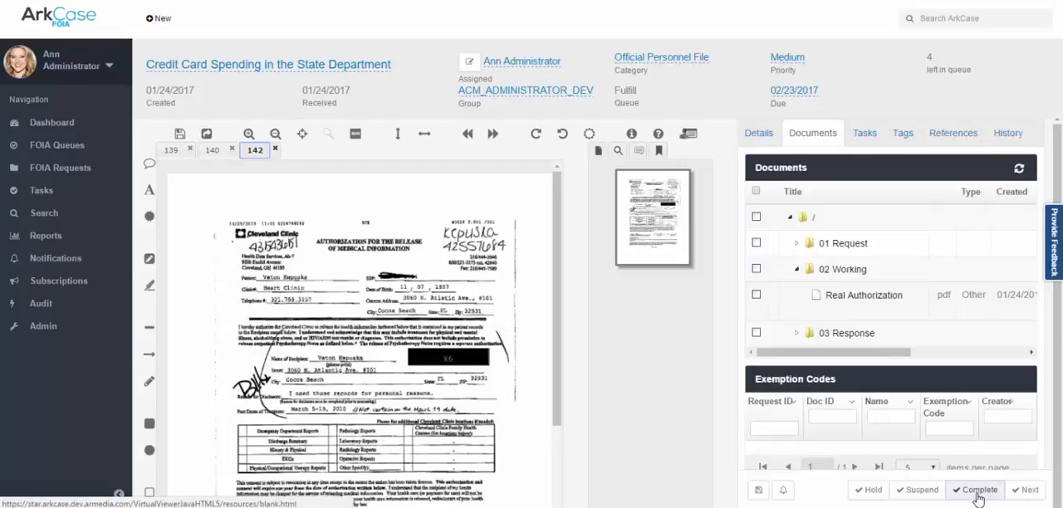
# Advance the credit card spending request out of the Fulfill queue and open the Approve queue.
pyautogui.click(1029, 490)
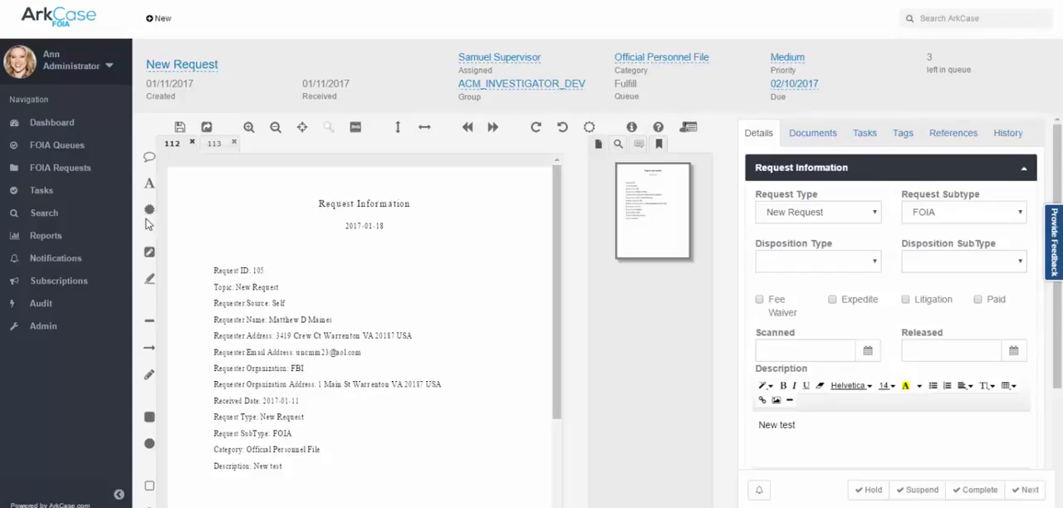
pyautogui.click(77, 148)
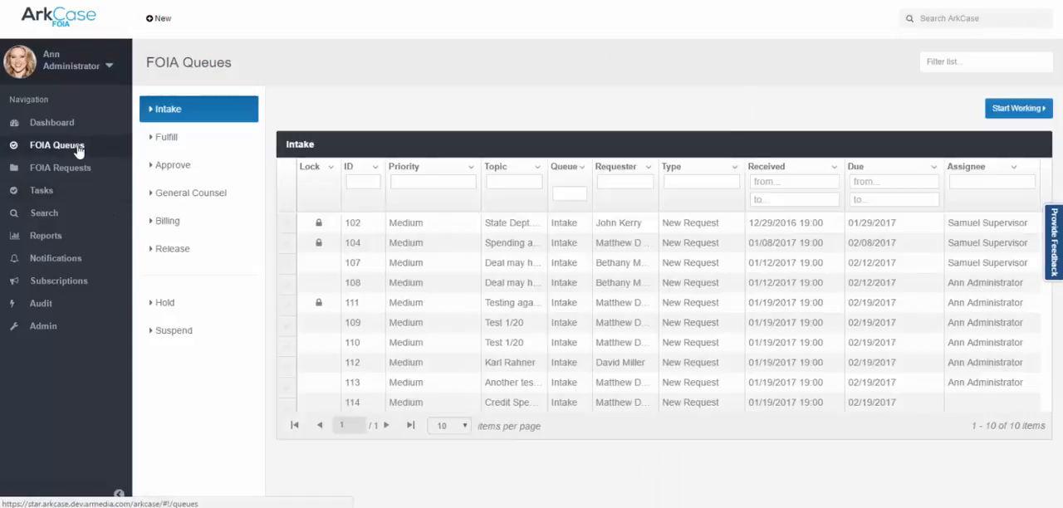
pyautogui.click(175, 168)
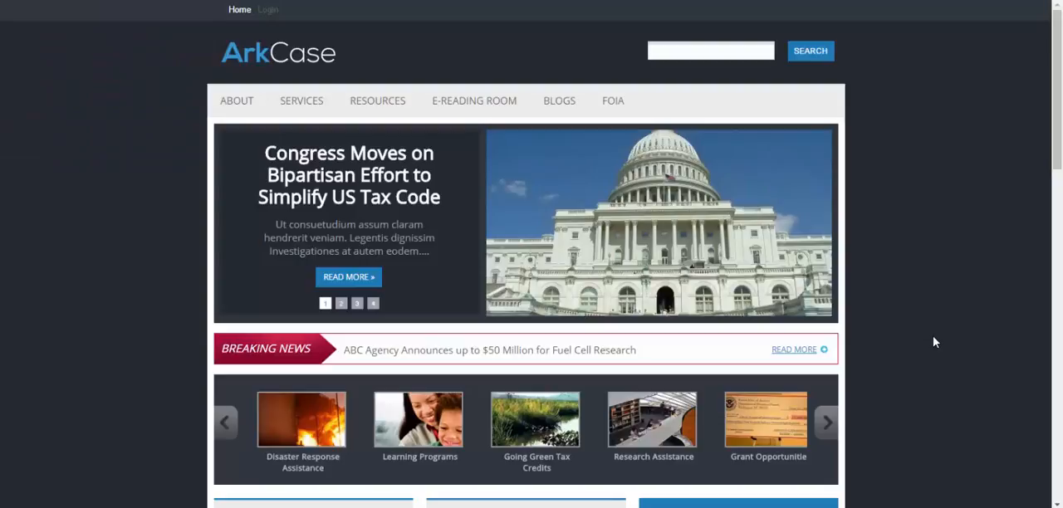
# Switch to the public ArkCase portal, open the FOIA Check Status page and enter the requester's last name and email.
pyautogui.moveTo(614, 103)
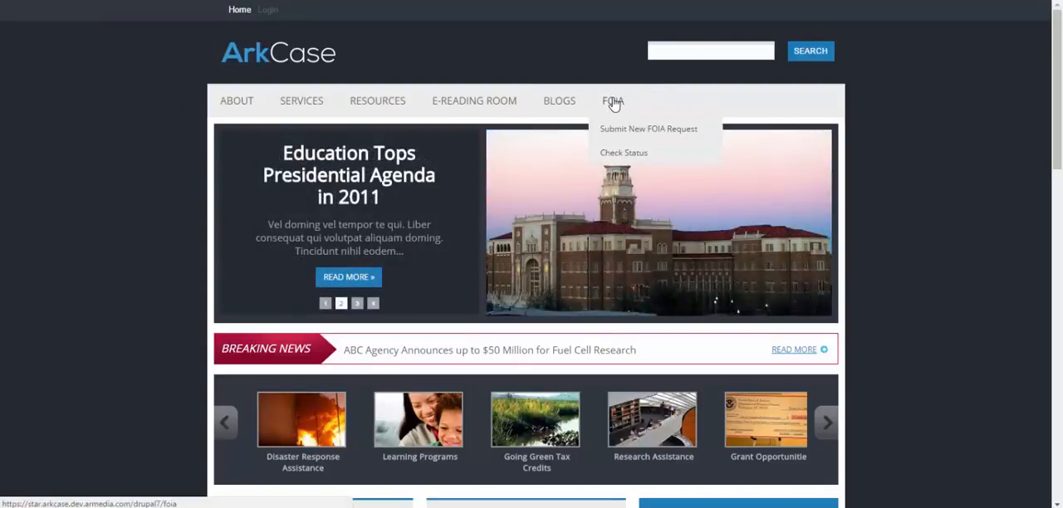
pyautogui.click(614, 157)
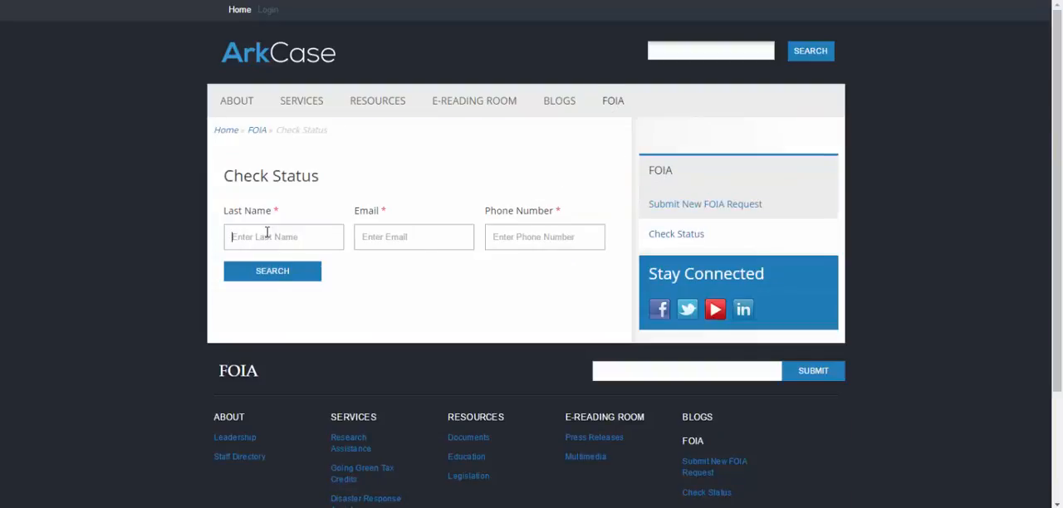
pyautogui.click(267, 233)
pyautogui.write('mille')
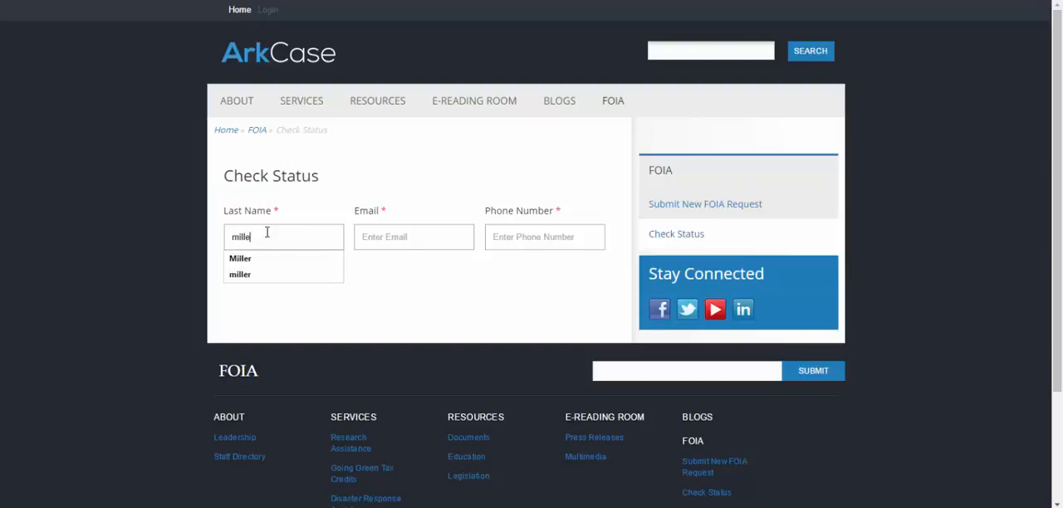
pyautogui.write('r')
pyautogui.press('Tab')
pyautogui.write('p')
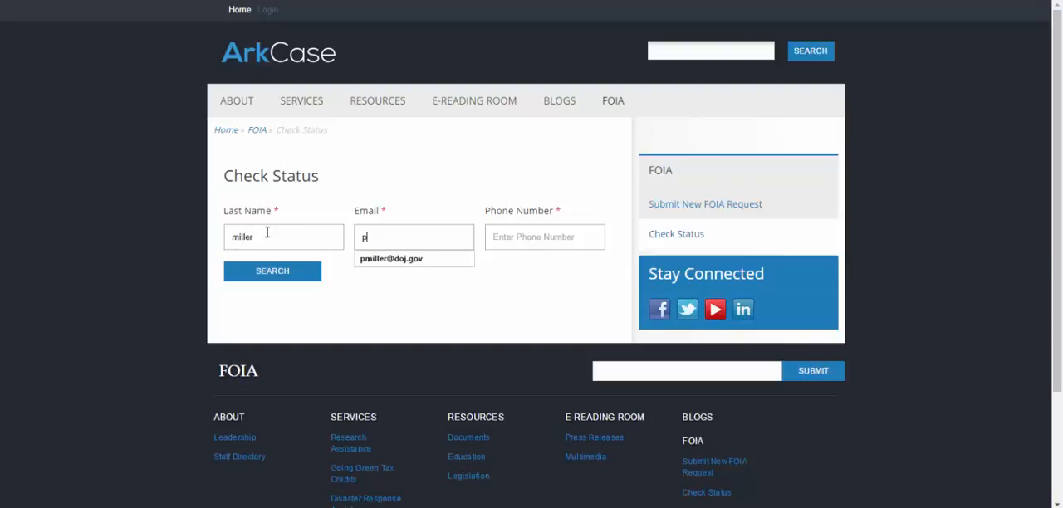
pyautogui.press('Down')
pyautogui.press('Tab')
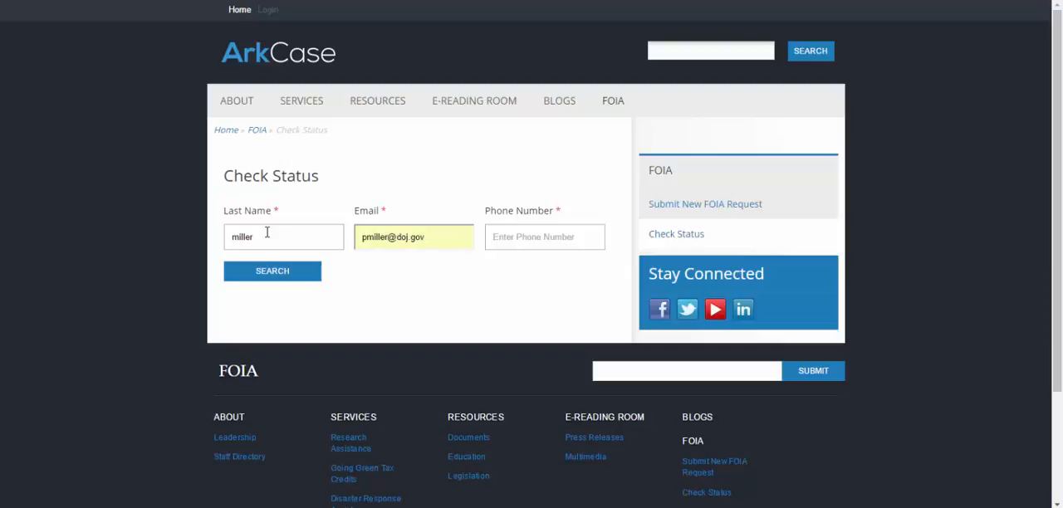
# Enter the requester's phone number and search for the status of the submitted requests.
pyautogui.write('20')
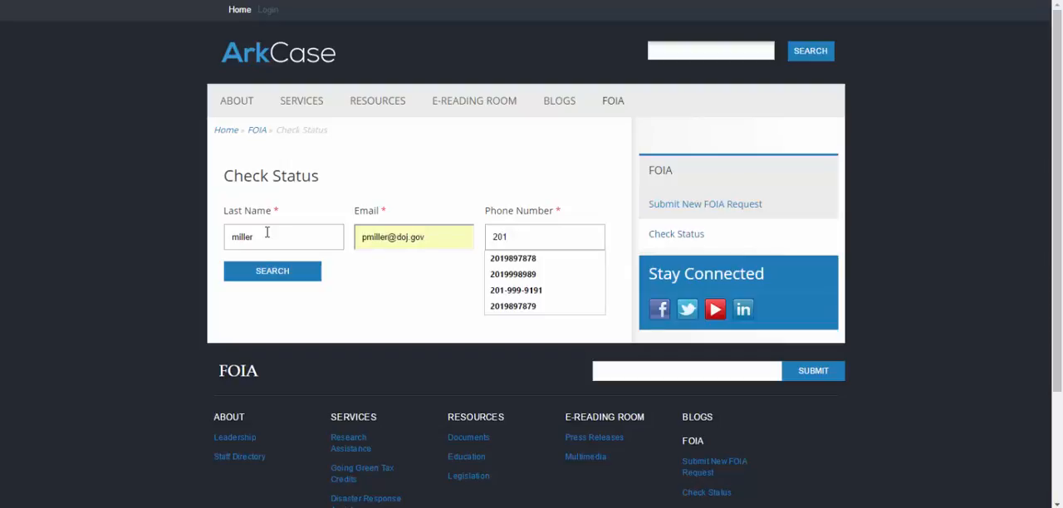
pyautogui.write('1')
pyautogui.press('Down')
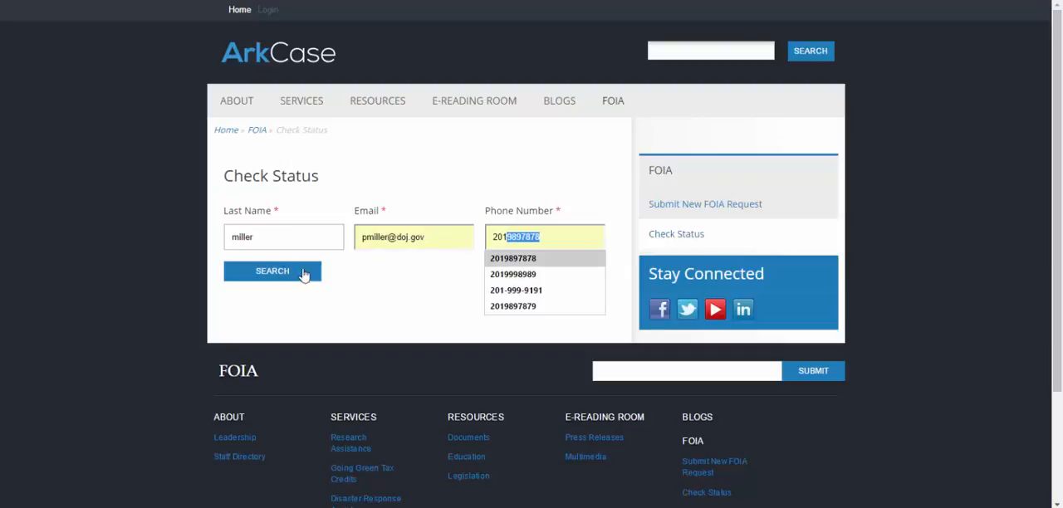
pyautogui.press('Escape')
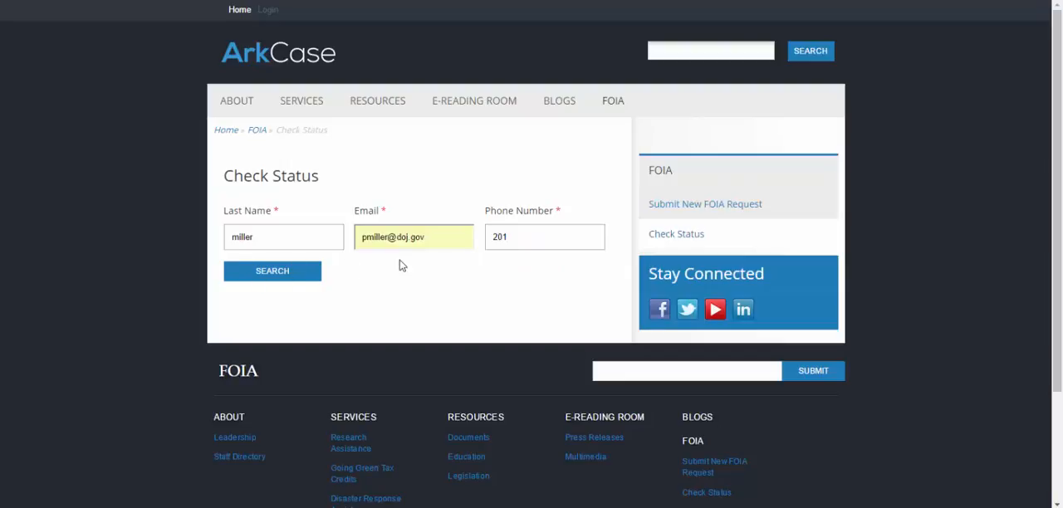
pyautogui.write('9')
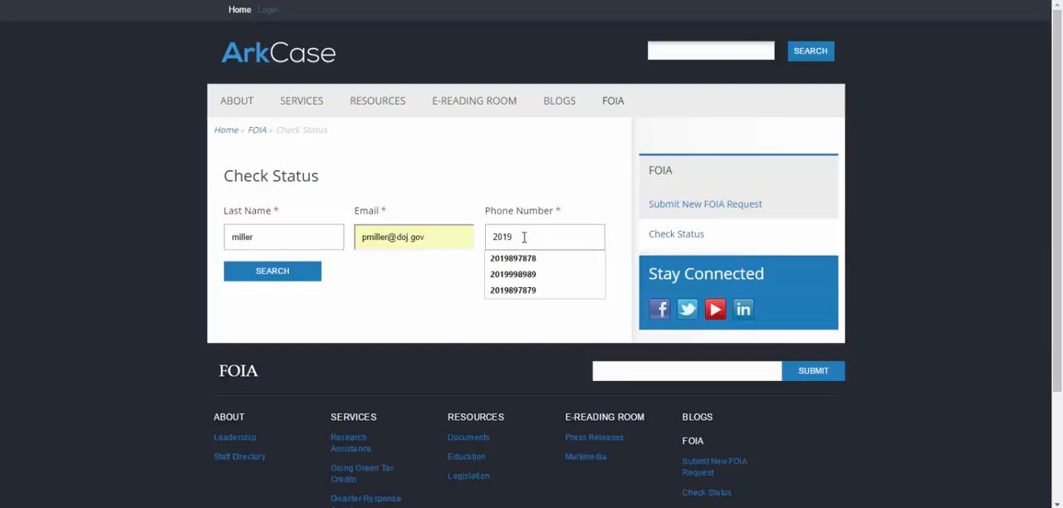
pyautogui.press('Down')
pyautogui.press('Return')
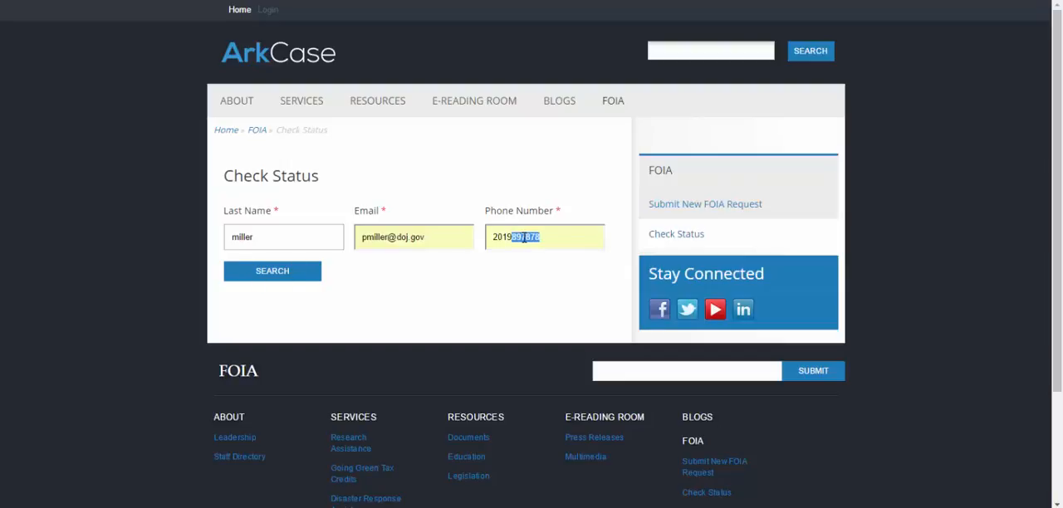
pyautogui.click(280, 272)
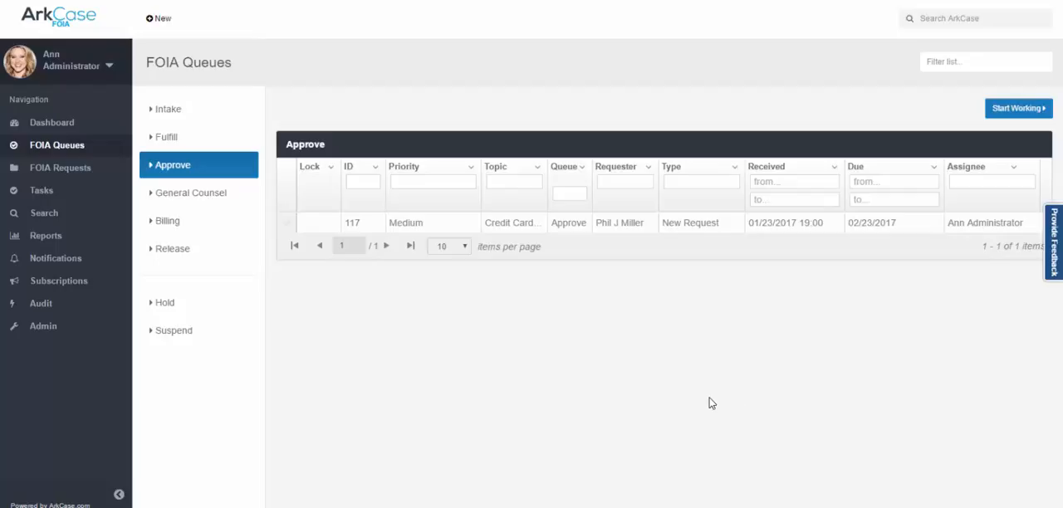
# Back in ArkCase FOIA, open the "Credit Card Spending in the State Department" request from the Approve queue and view its documents and exemption codes.
pyautogui.click(322, 230)
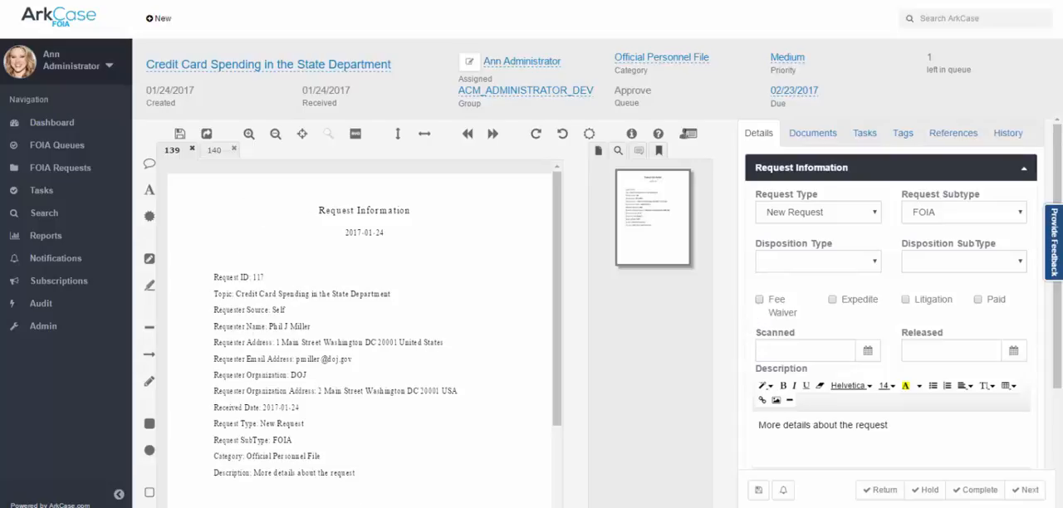
pyautogui.click(815, 136)
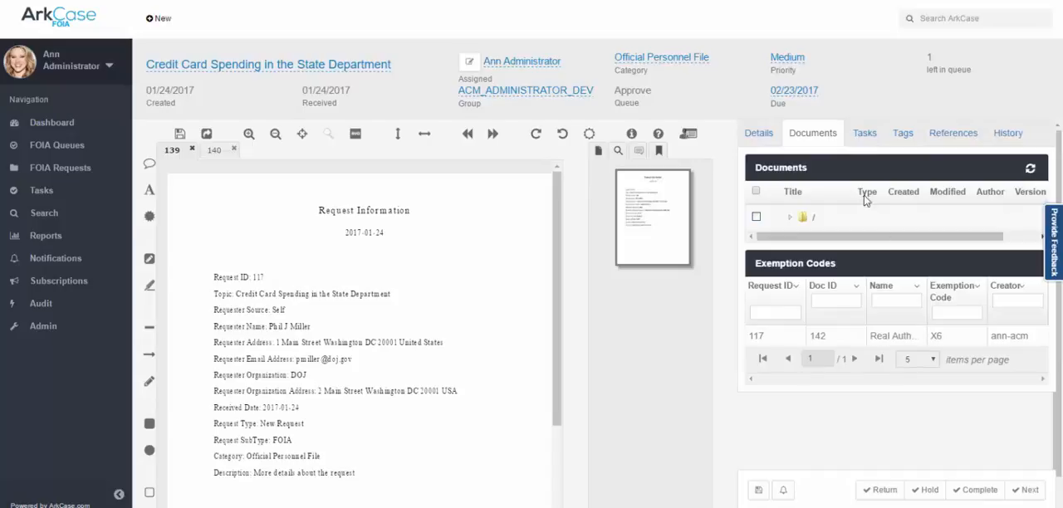
# Flag the request as Litigation and complete it in both the Approve and General Counsel queues.
pyautogui.click(759, 135)
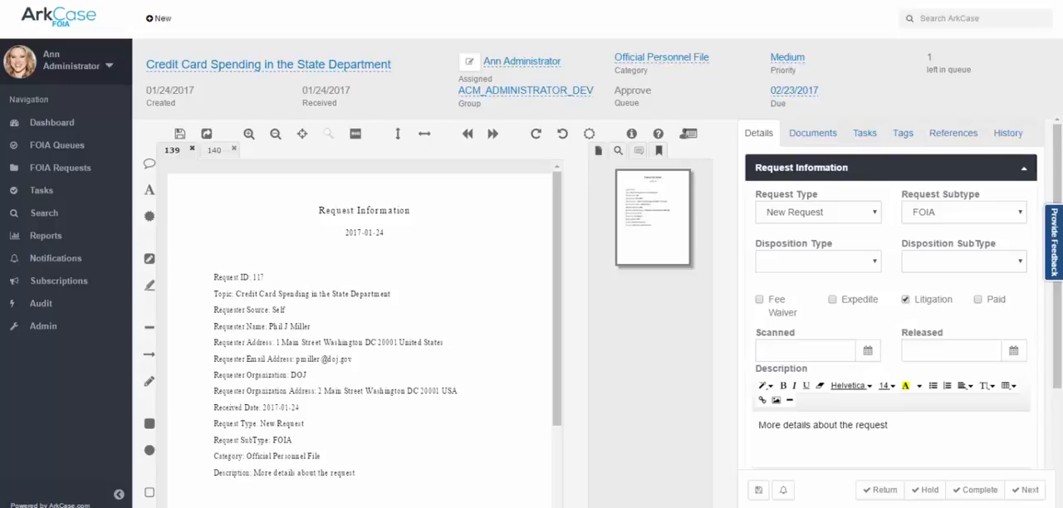
pyautogui.click(968, 491)
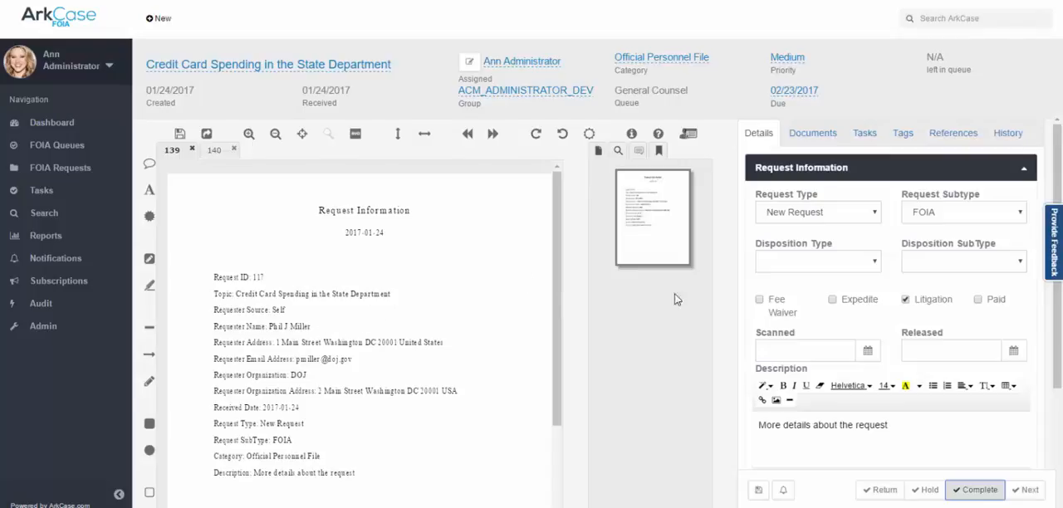
pyautogui.click(972, 492)
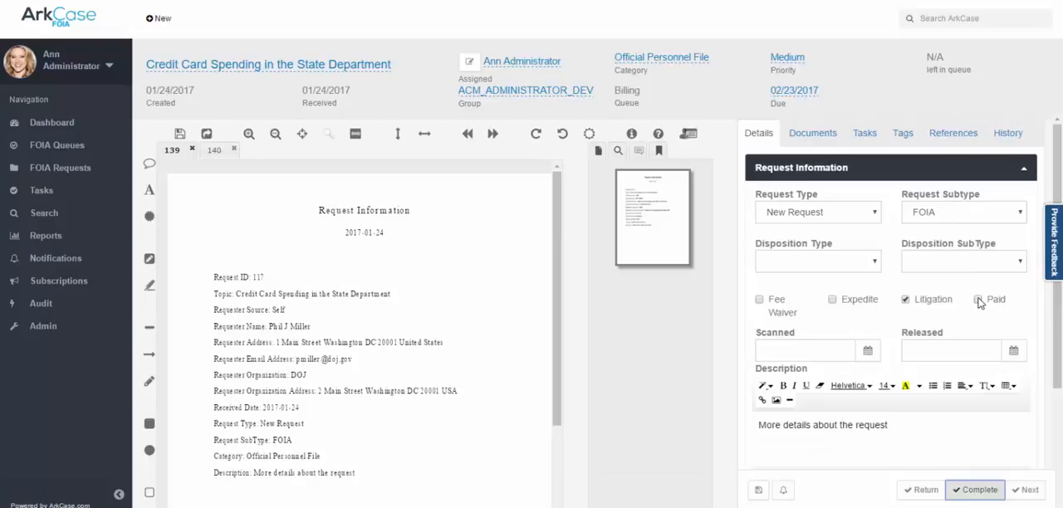
# Mark the "Credit Card Spending in the State Department" request as Paid and complete it in the Billing queue.
pyautogui.click(978, 301)
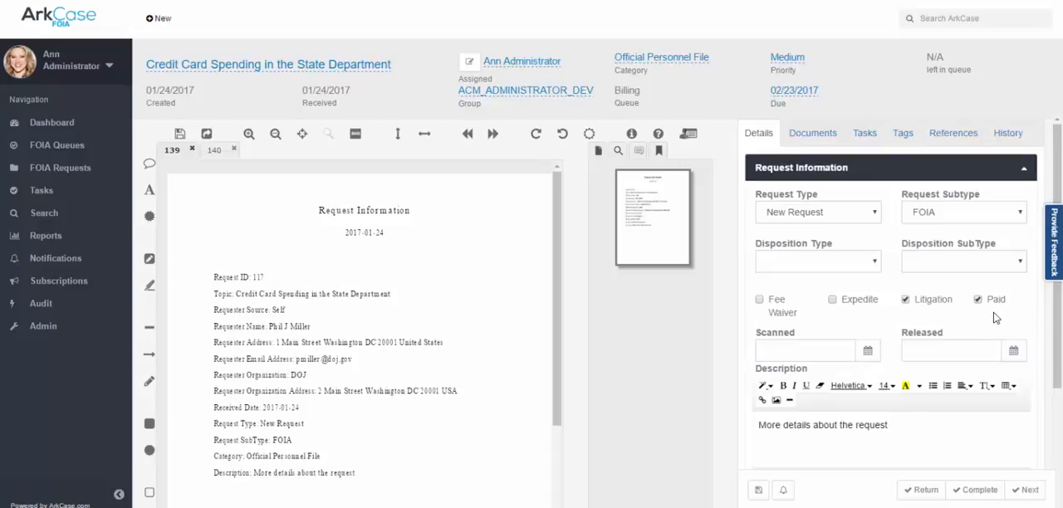
pyautogui.click(980, 491)
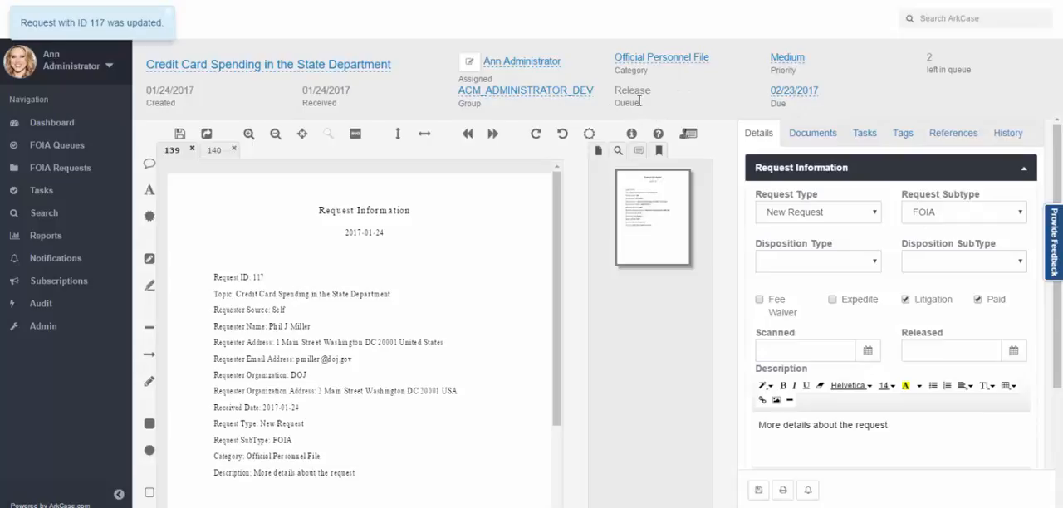
# Open the Release queue in FOIA Queues and locate the credit card spending request in it.
pyautogui.click(72, 144)
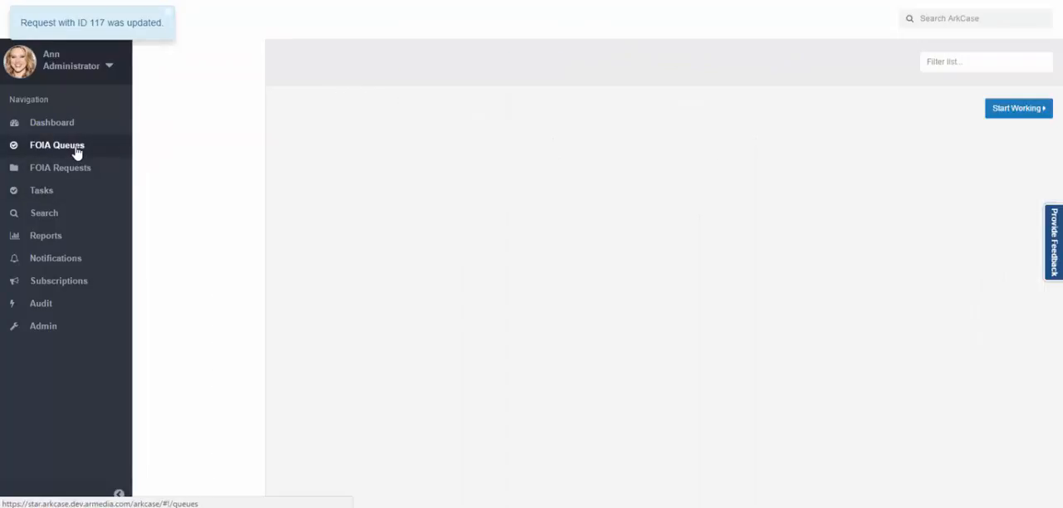
pyautogui.click(172, 254)
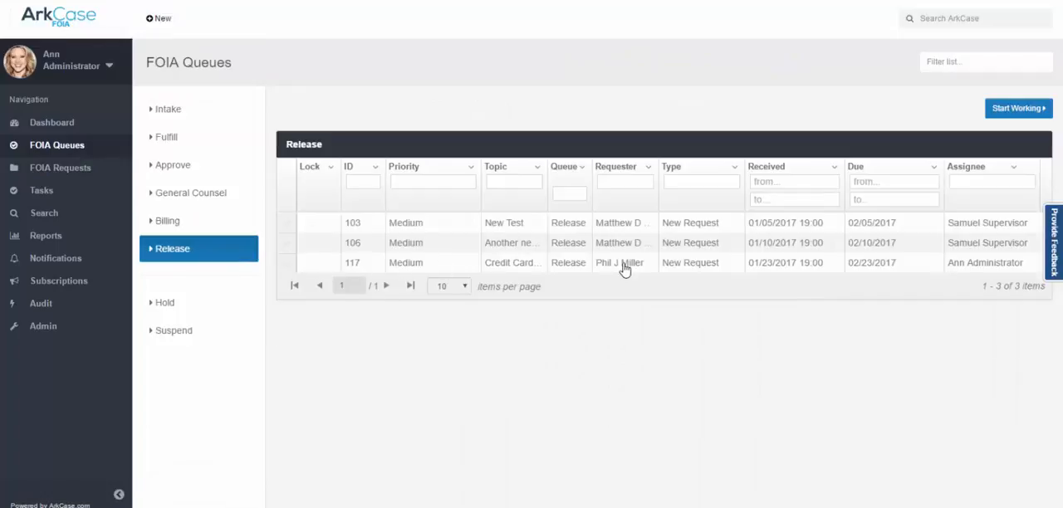
pyautogui.click(365, 266)
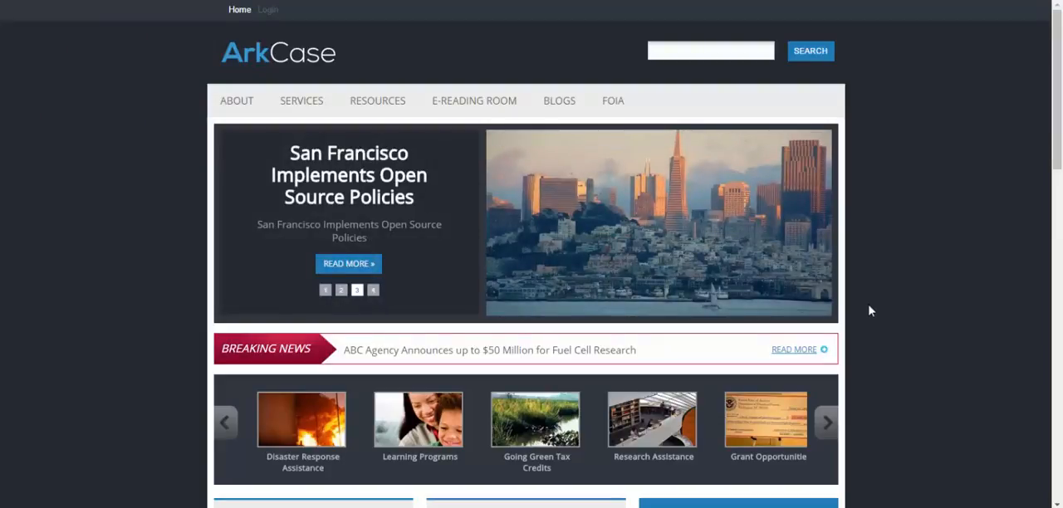
# Switch to the public ArkCase portal, open the FOIA Check Status page and enter the requester's last name.
pyautogui.moveTo(618, 105)
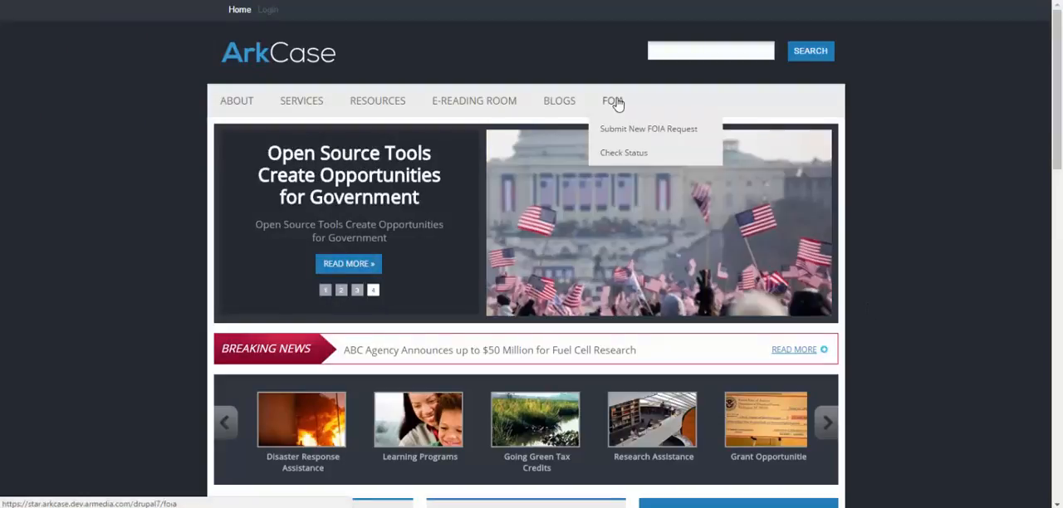
pyautogui.click(613, 159)
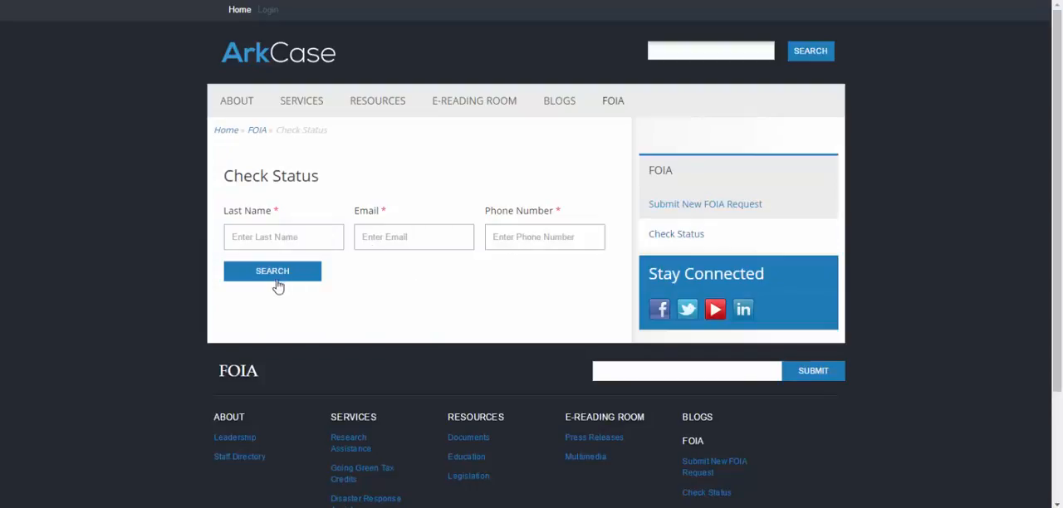
pyautogui.click(270, 235)
pyautogui.write('mille')
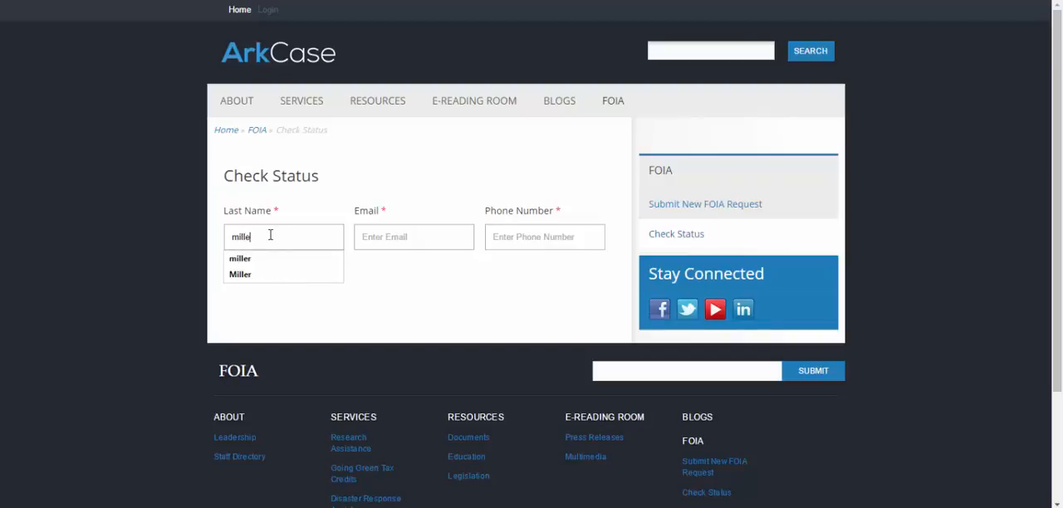
pyautogui.write('r')
pyautogui.press('Tab')
# Fill in the requester's email and phone number and search for the status of their FOIA requests.
pyautogui.write('p')
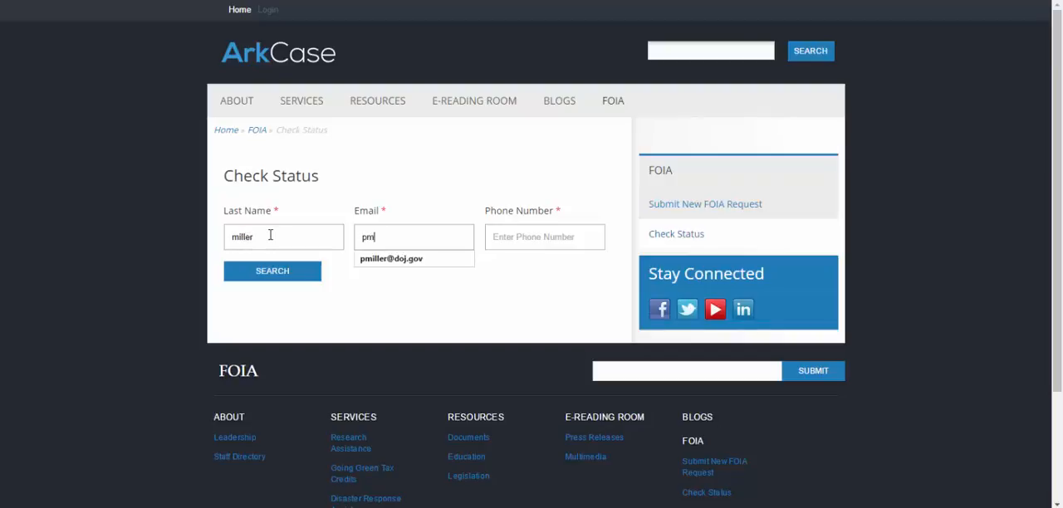
pyautogui.press('Down')
pyautogui.press('Tab')
pyautogui.write('201')
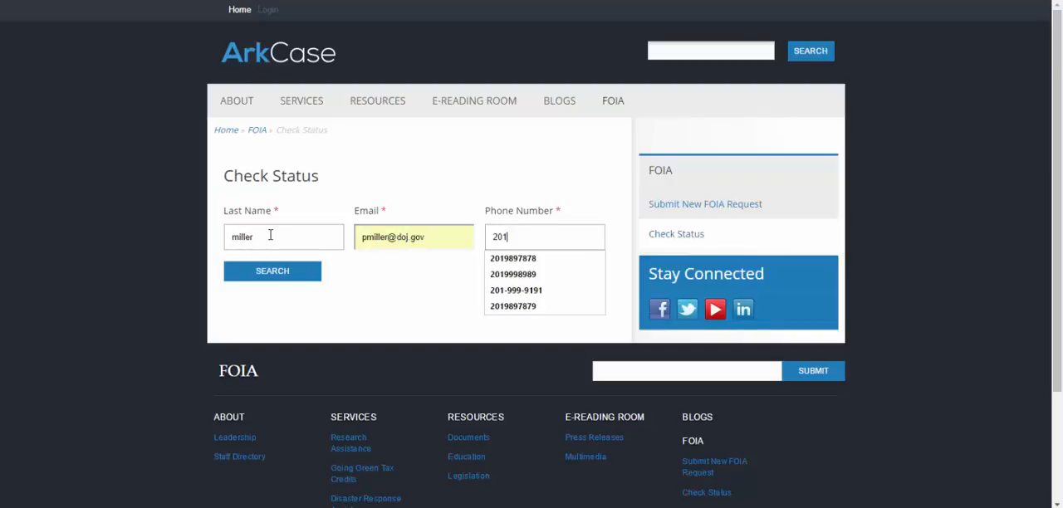
pyautogui.press('Down')
pyautogui.press('Return')
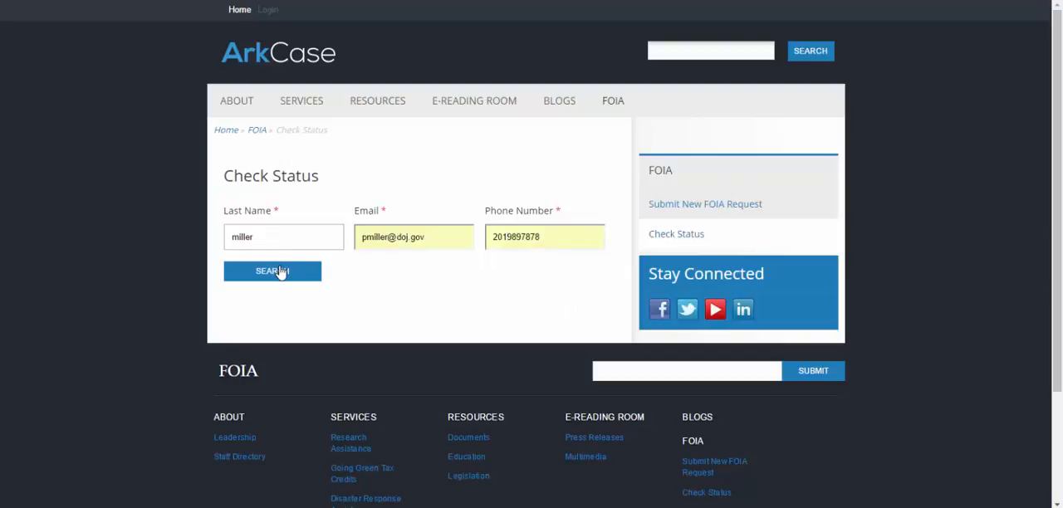
pyautogui.click(281, 273)
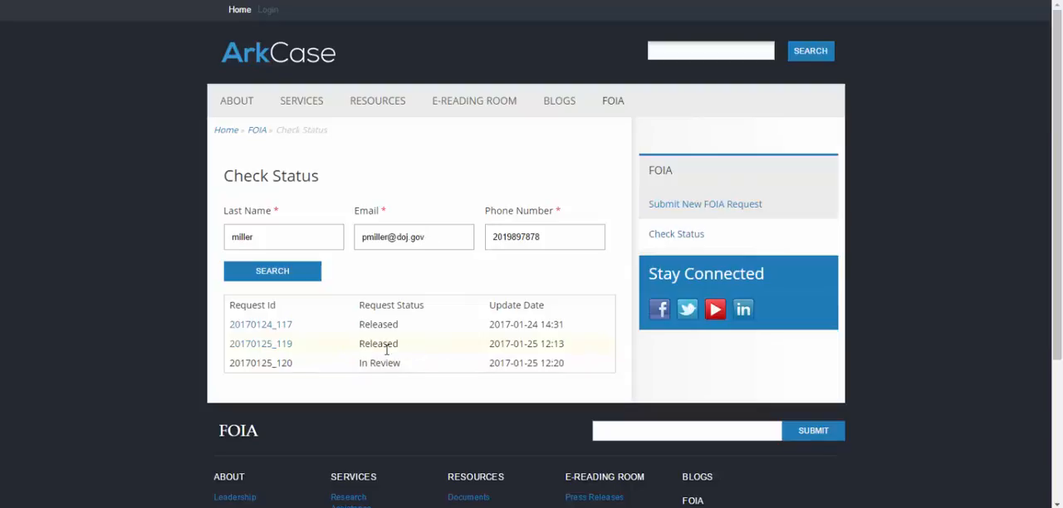
# Download the 20170125_119 release archive and open its Correspondence file in Adobe Acrobat DC to read through it.
pyautogui.click(272, 349)
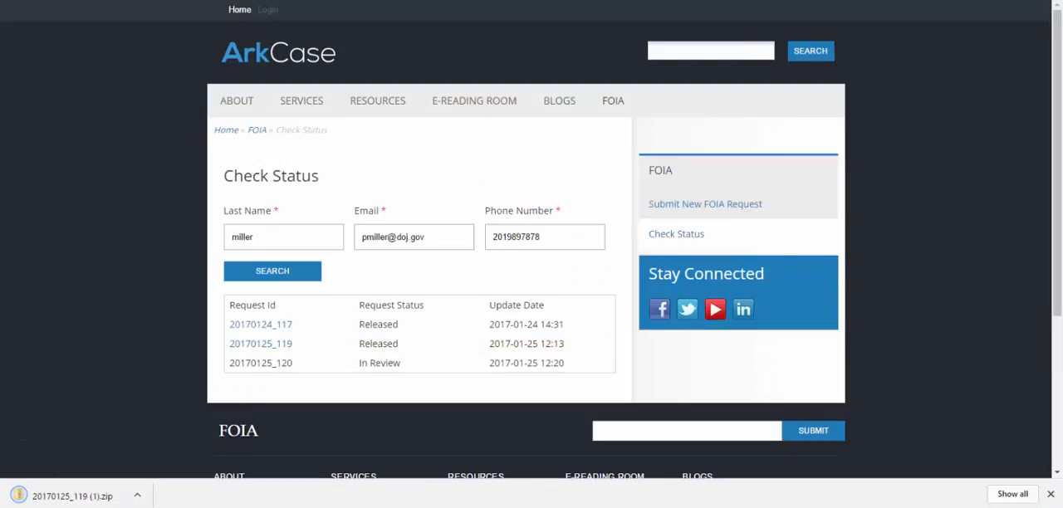
pyautogui.click(81, 503)
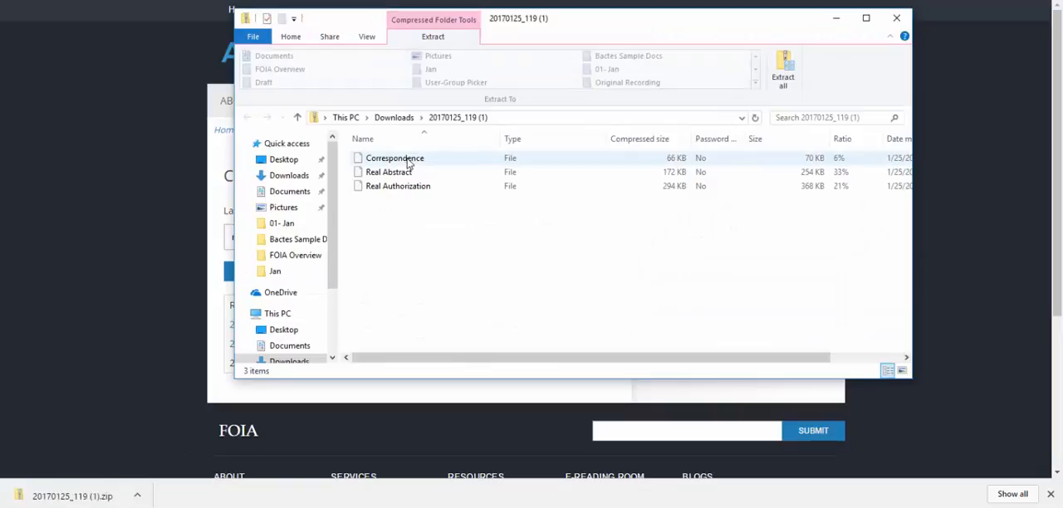
pyautogui.doubleClick(408, 164)
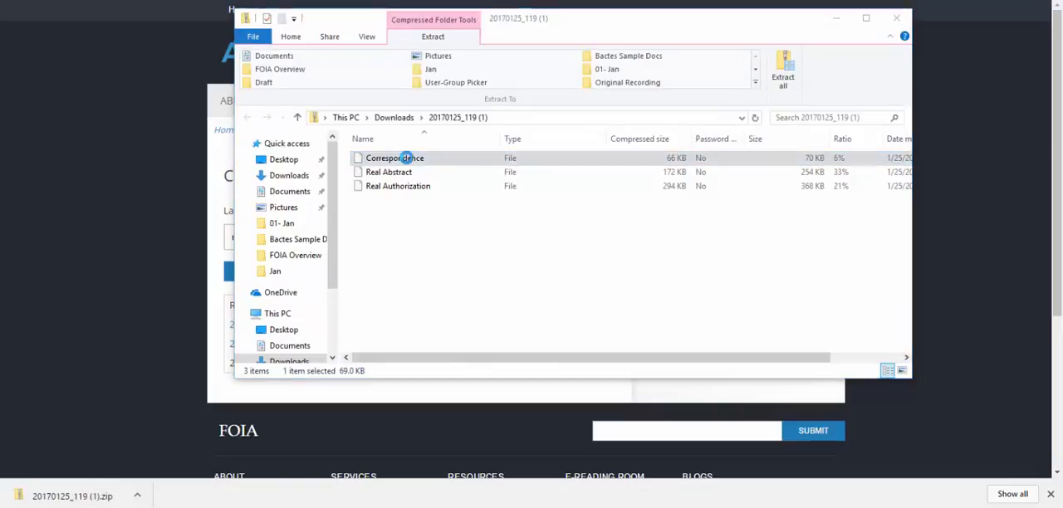
pyautogui.click(449, 147)
pyautogui.click(635, 412)
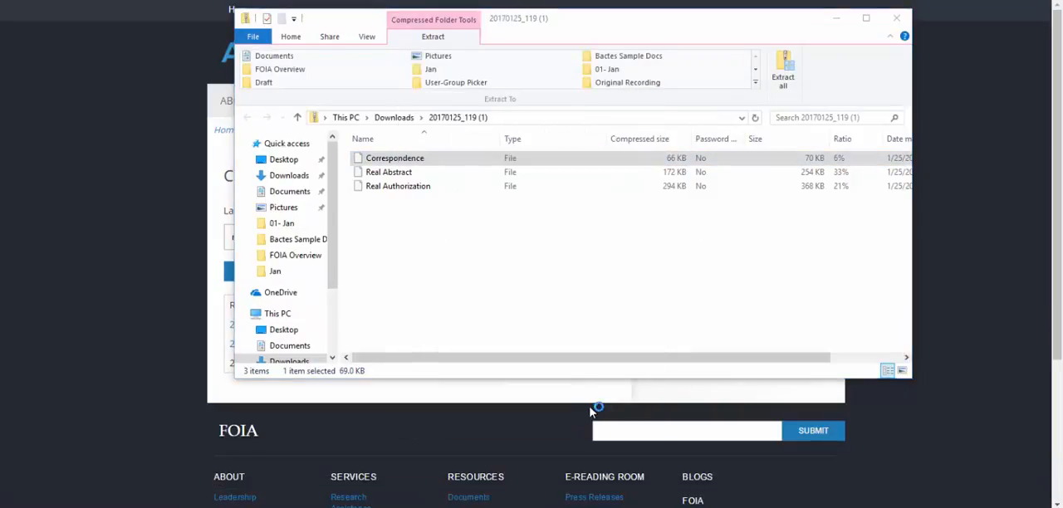
pyautogui.scroll(-10, 641, 310)
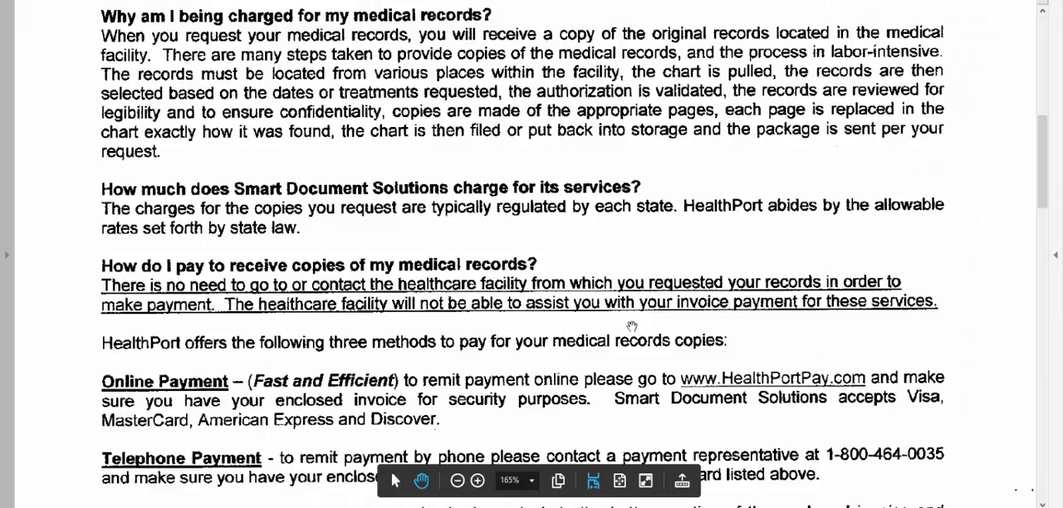
pyautogui.scroll(-5, 627, 329)
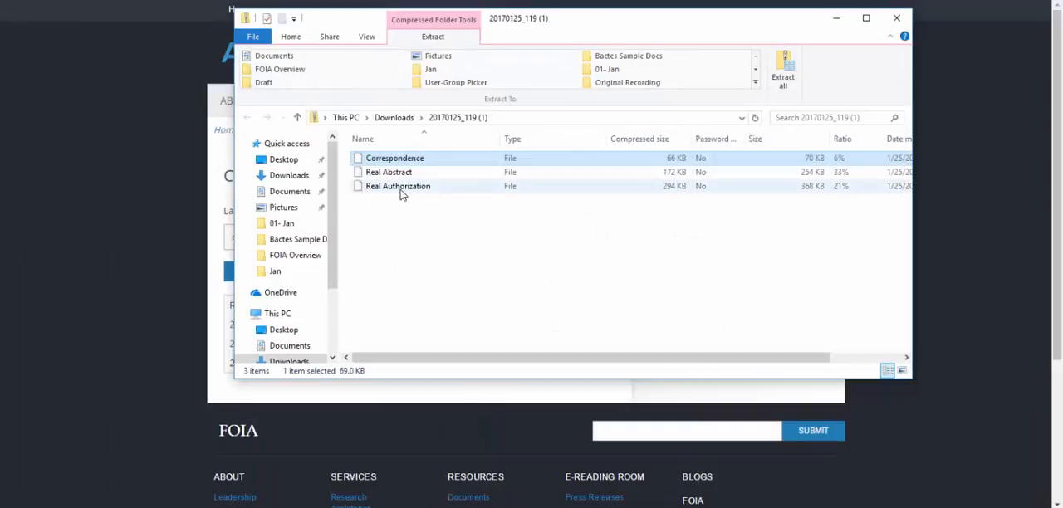
# Open the Real Authorization file in Adobe Acrobat DC, examine its redactions, and close the archive window.
pyautogui.click(400, 190)
pyautogui.doubleClick(400, 191)
pyautogui.click(491, 143)
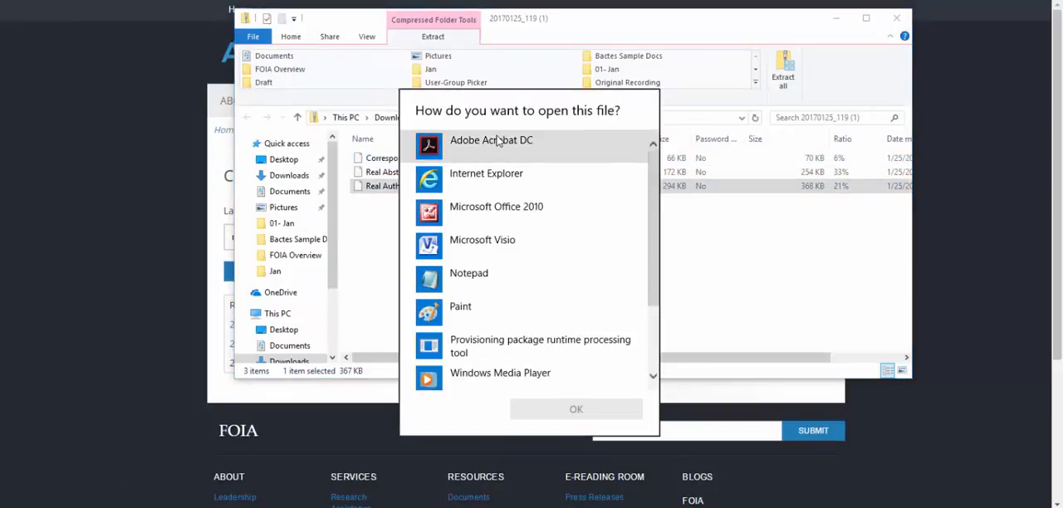
pyautogui.click(553, 407)
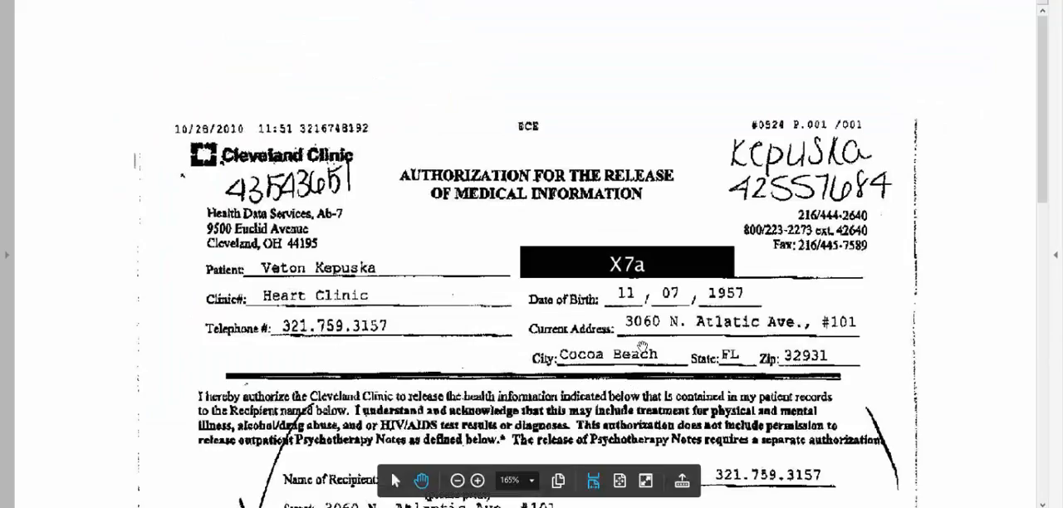
pyautogui.scroll(-5, 654, 322)
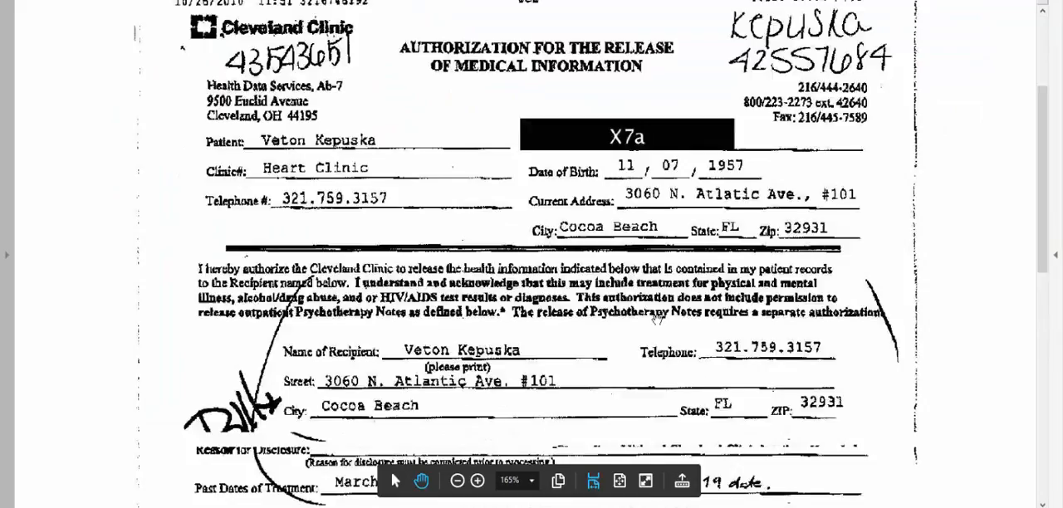
pyautogui.scroll(-2, 653, 319)
pyautogui.scroll(7, 639, 341)
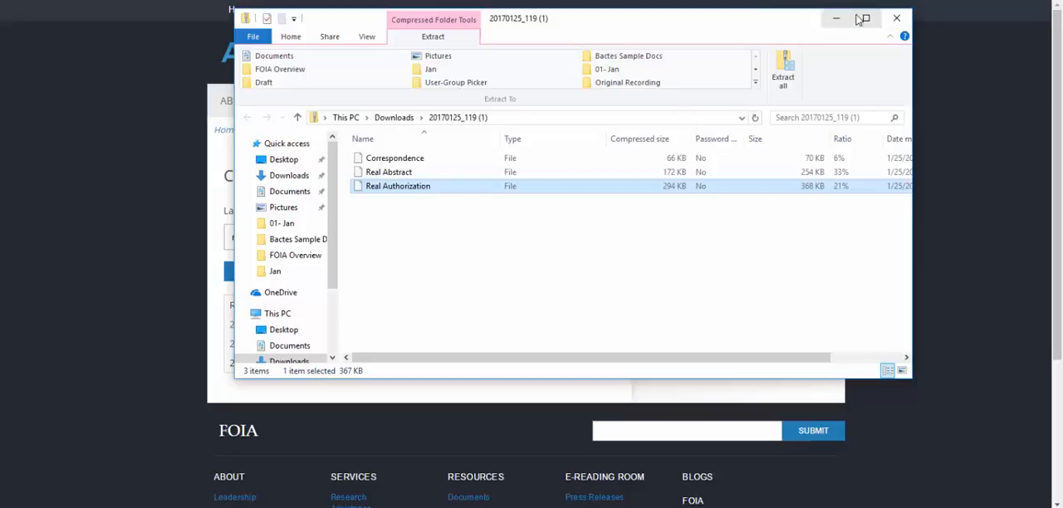
pyautogui.click(897, 18)
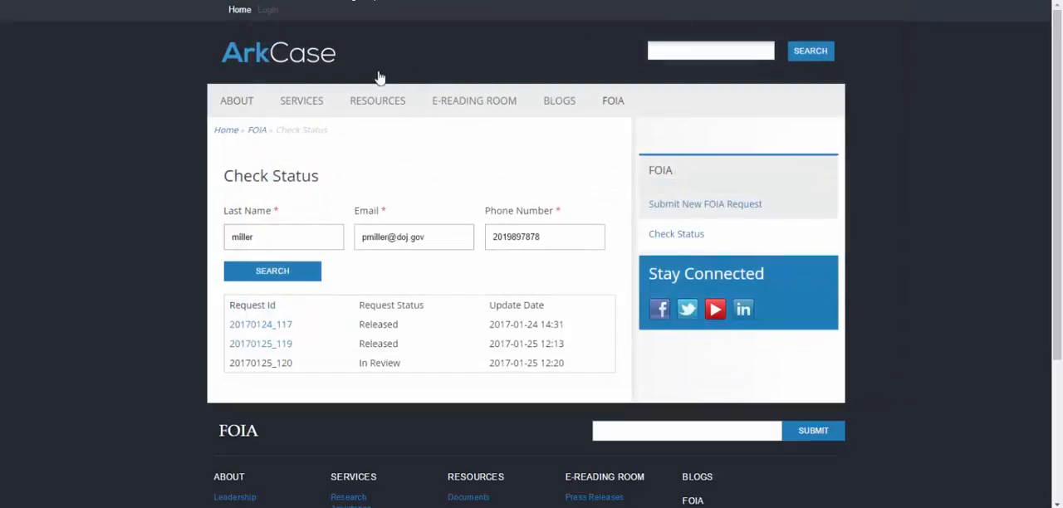
# View the portal's Submit New FOIA Request form and return to the Check Status page.
pyautogui.moveTo(610, 100)
pyautogui.click(616, 132)
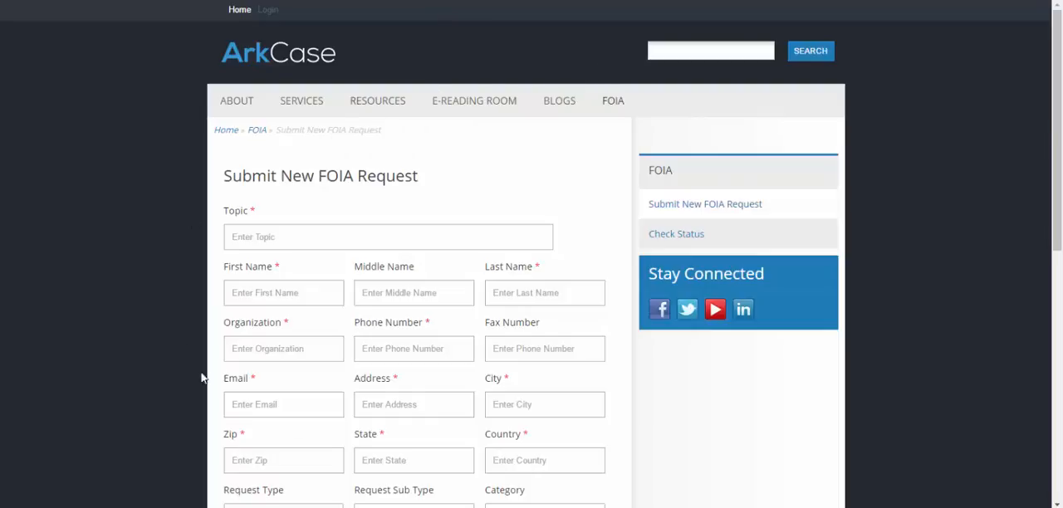
pyautogui.moveTo(626, 114)
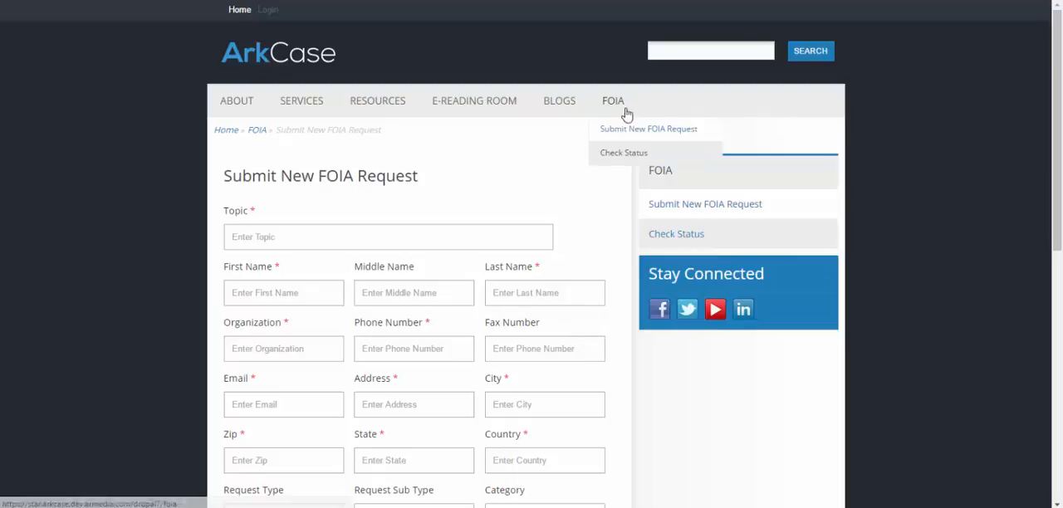
pyautogui.click(618, 156)
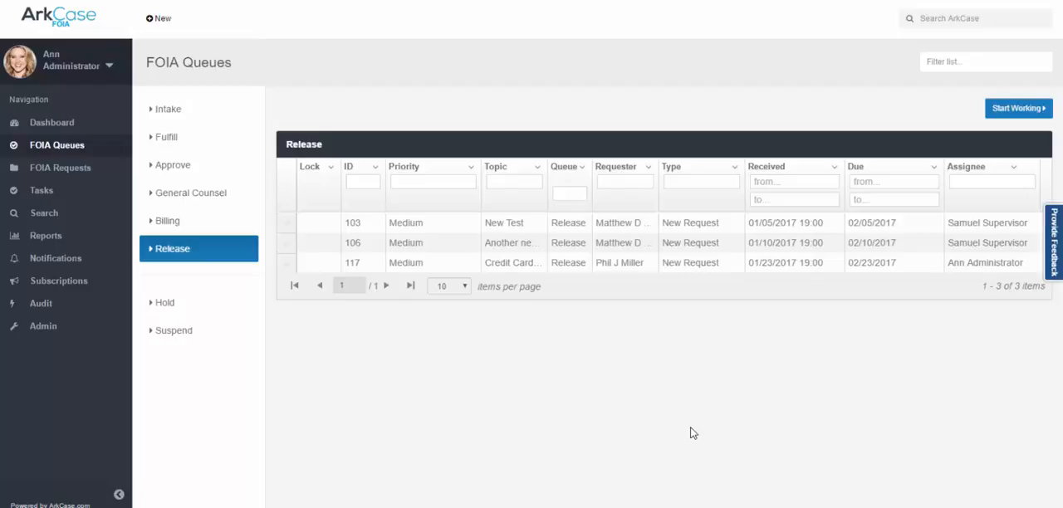
# Back in ArkCase FOIA, generate the FOIA REQUEST REPORT for 01/24/2017 and view its available output types.
pyautogui.click(51, 239)
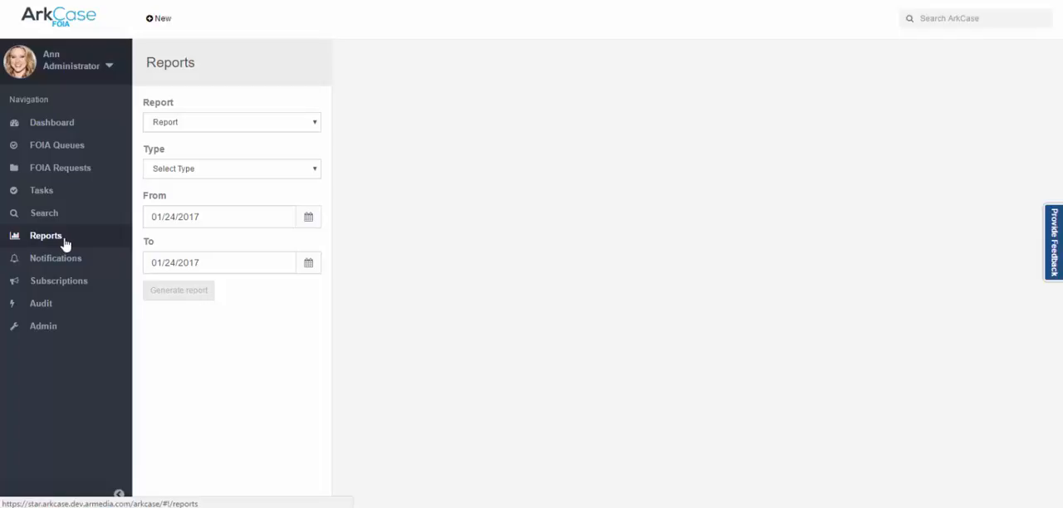
pyautogui.click(214, 125)
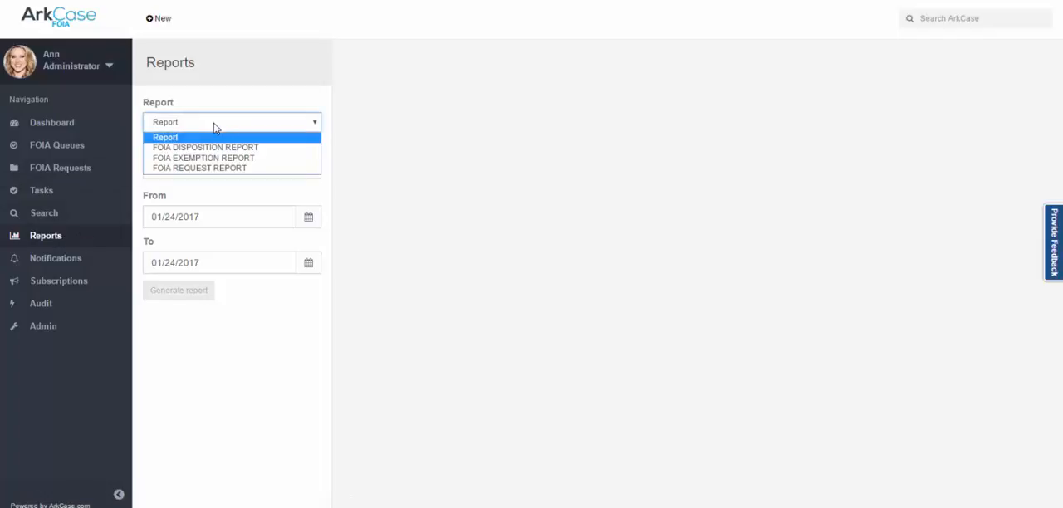
pyautogui.click(214, 168)
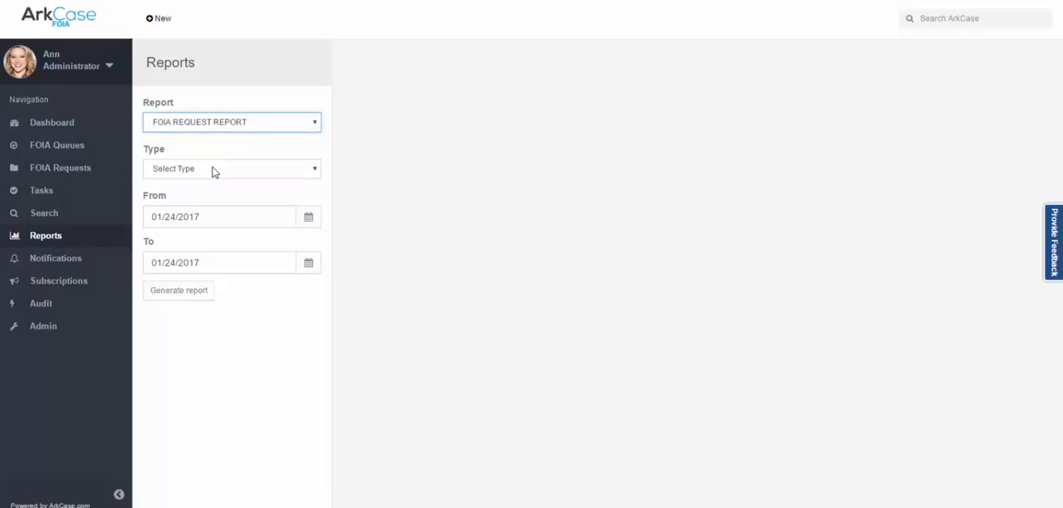
pyautogui.click(190, 299)
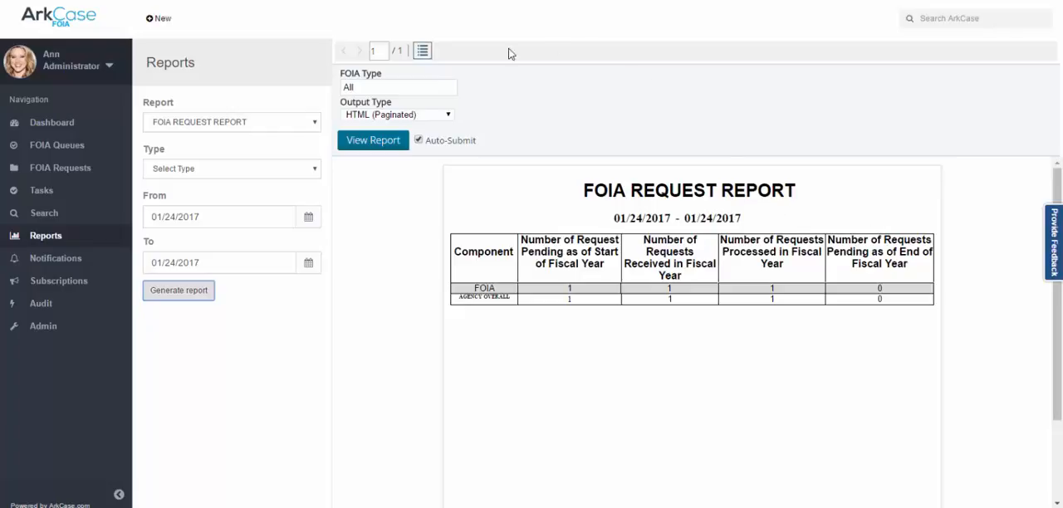
pyautogui.click(448, 116)
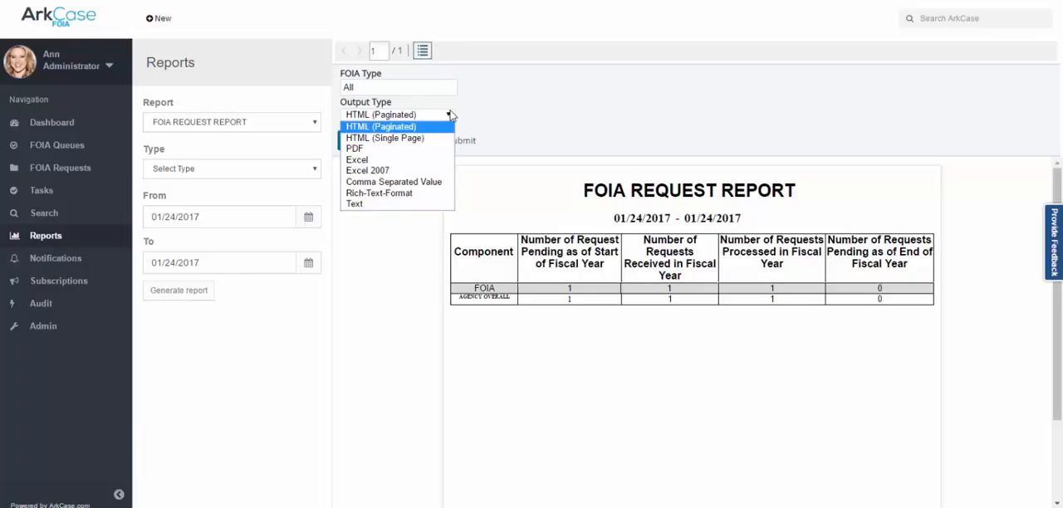
# Generate the FOIA EXEMPTION REPORT for 01/24/2017.
pyautogui.click(310, 124)
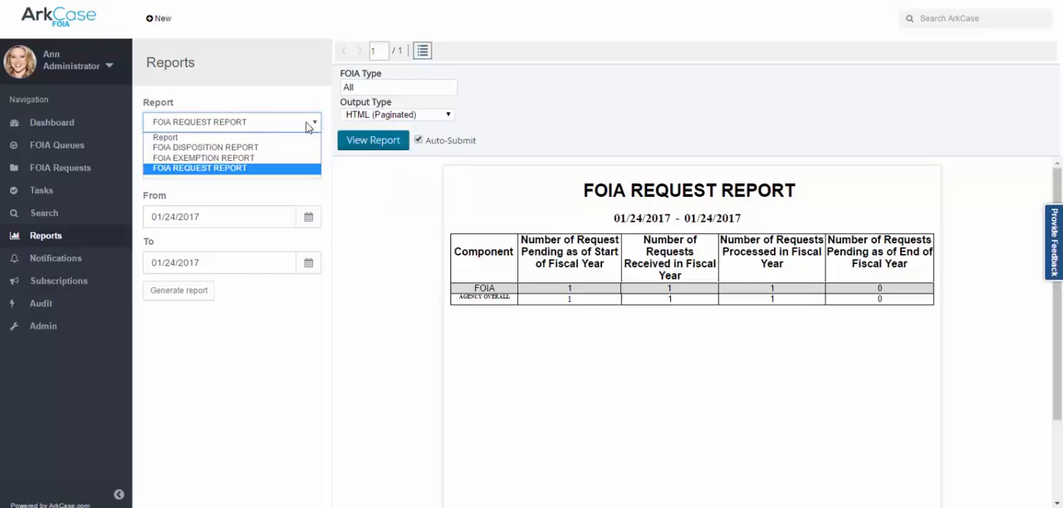
pyautogui.click(275, 158)
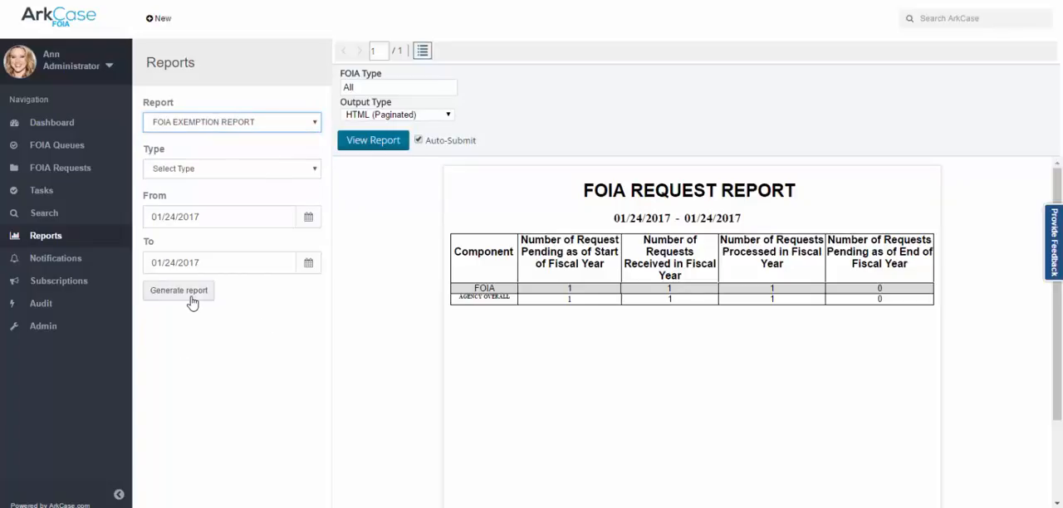
pyautogui.click(191, 299)
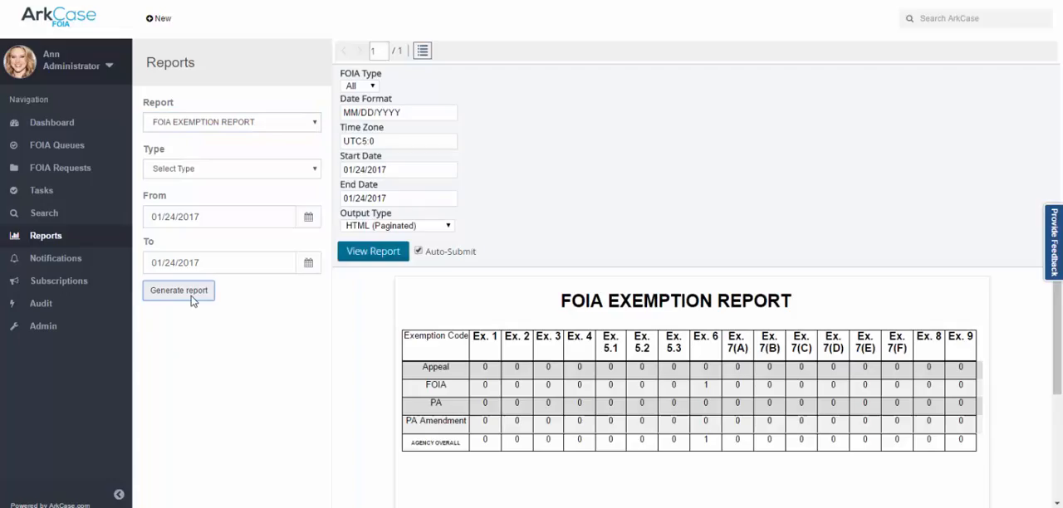
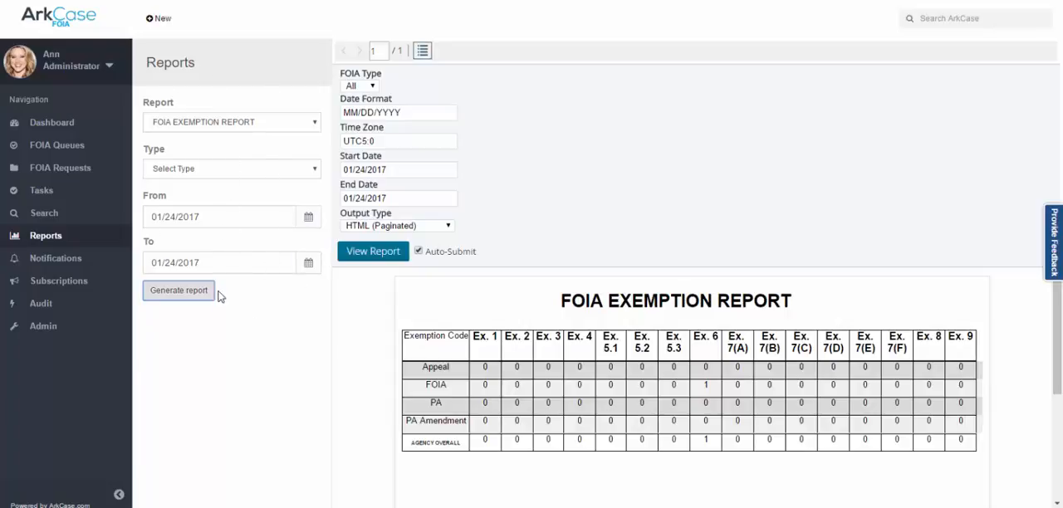
# Generate the FOIA DISPOSITION REPORT for 01/24/2017.
pyautogui.click(255, 124)
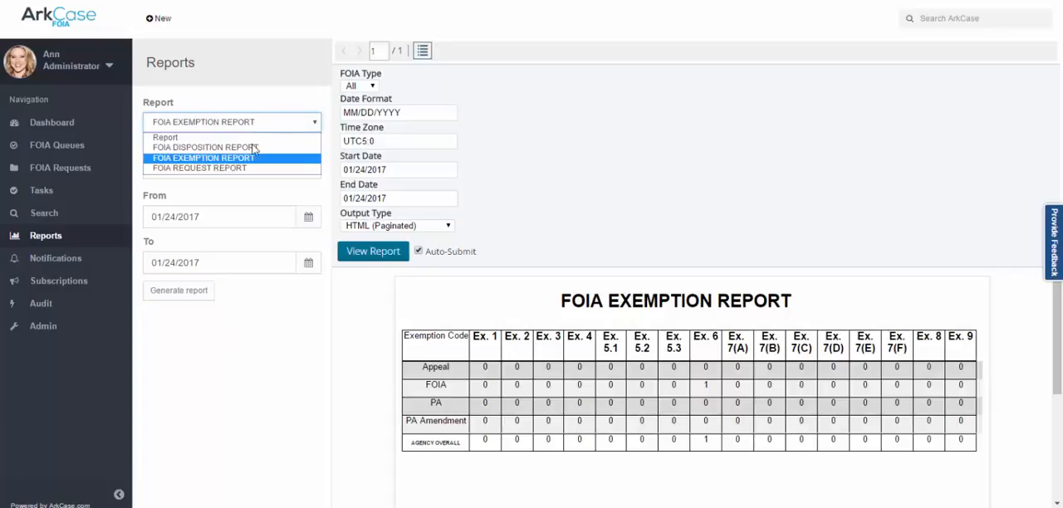
pyautogui.click(251, 147)
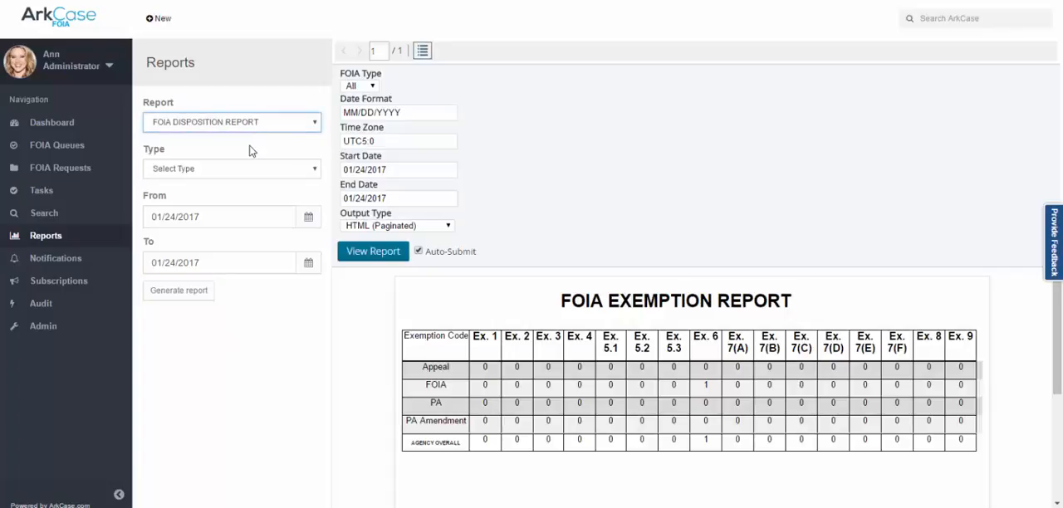
pyautogui.click(193, 292)
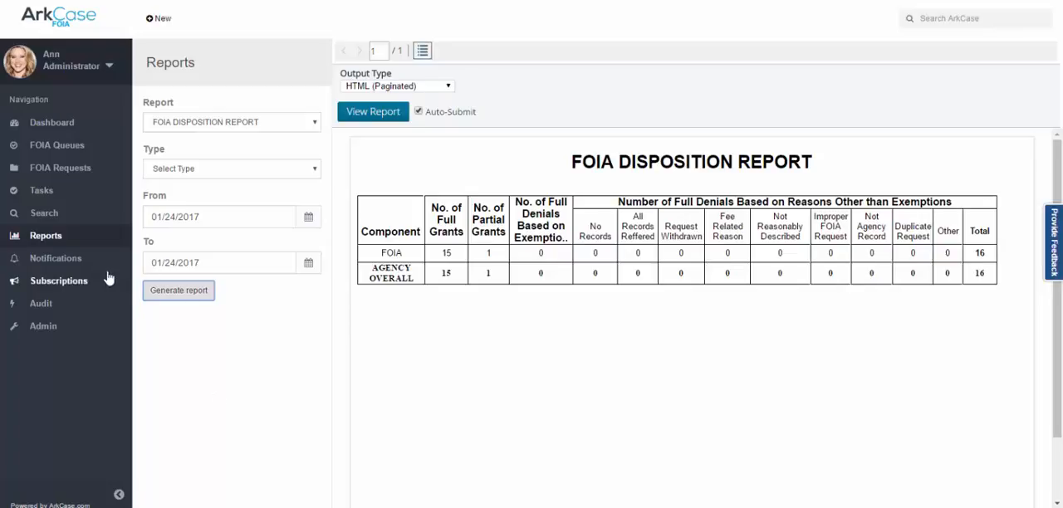
# In the Admin area, view Functional Access Control and expand the ACM_ADMINISTRATOR_DEV group in the Organizational Hierarchy to see its members.
pyautogui.click(45, 328)
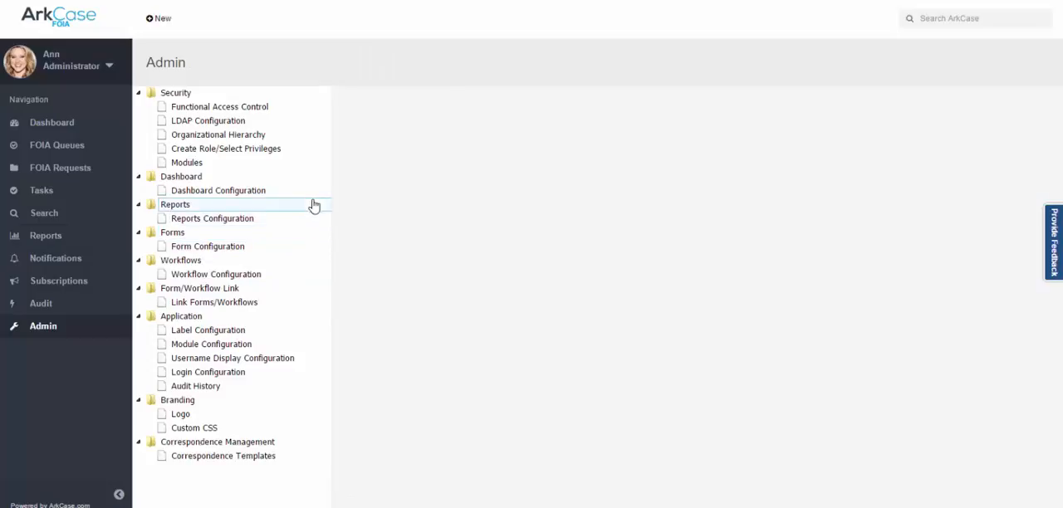
pyautogui.click(269, 117)
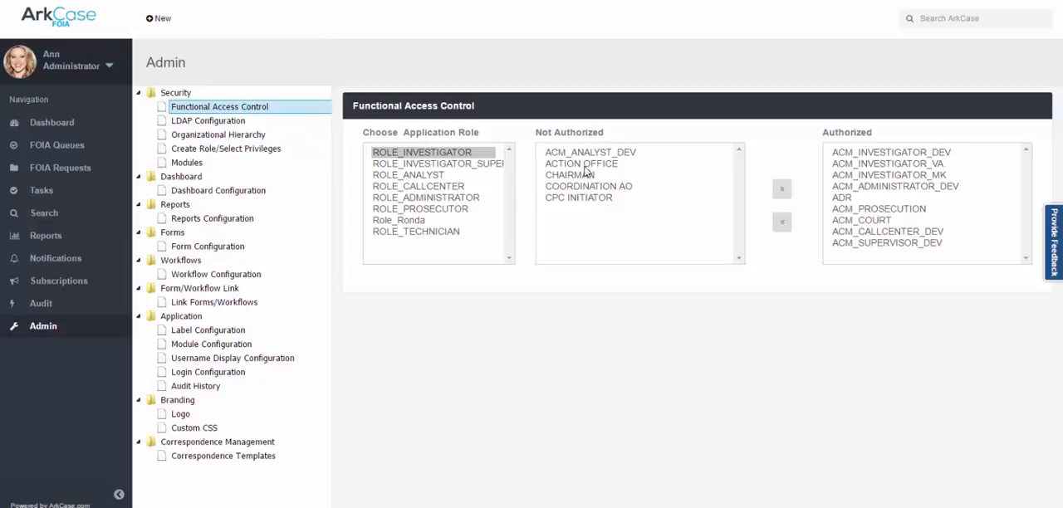
pyautogui.click(235, 136)
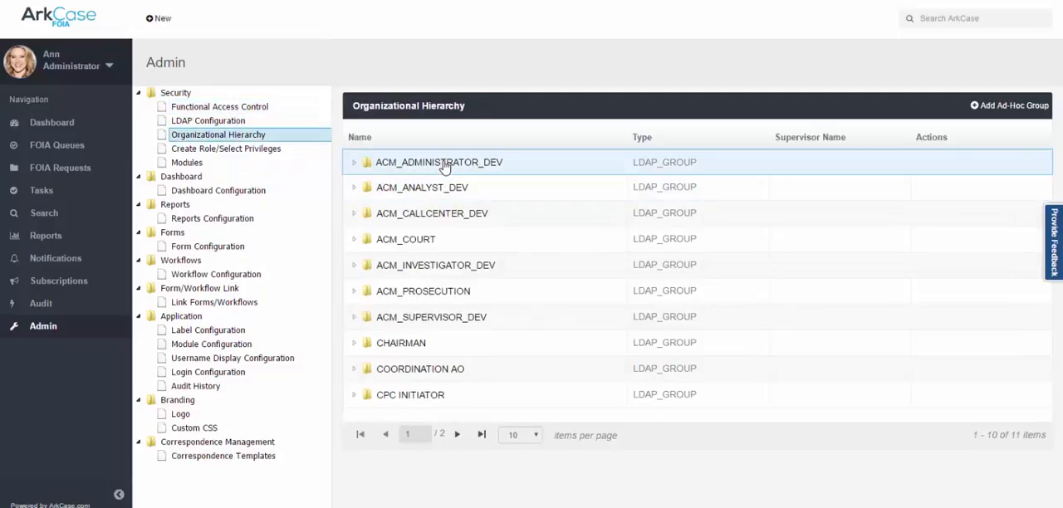
pyautogui.click(351, 166)
pyautogui.click(353, 164)
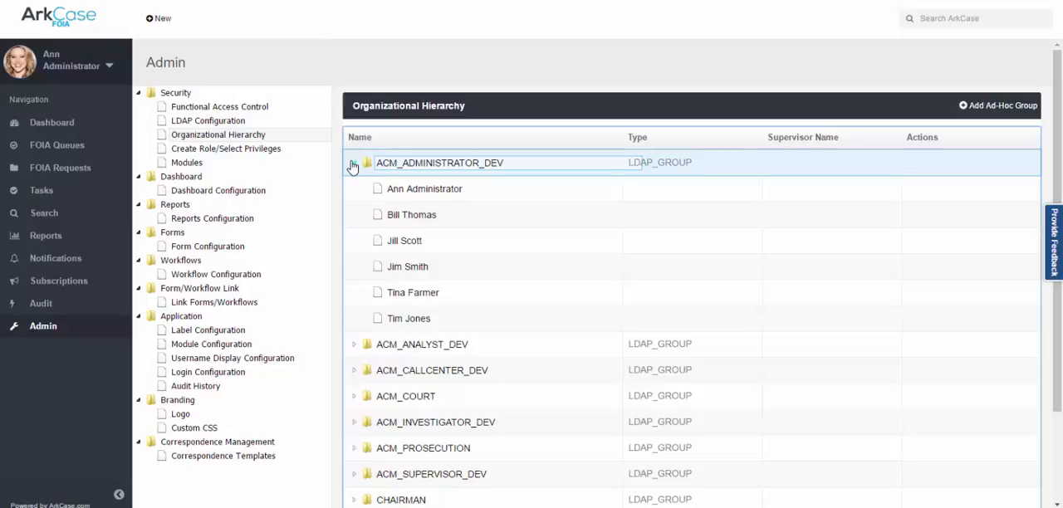
# Review the Functional Access Control and Create Role/Select Privileges settings for ROLE_INVESTIGATOR.
pyautogui.click(268, 106)
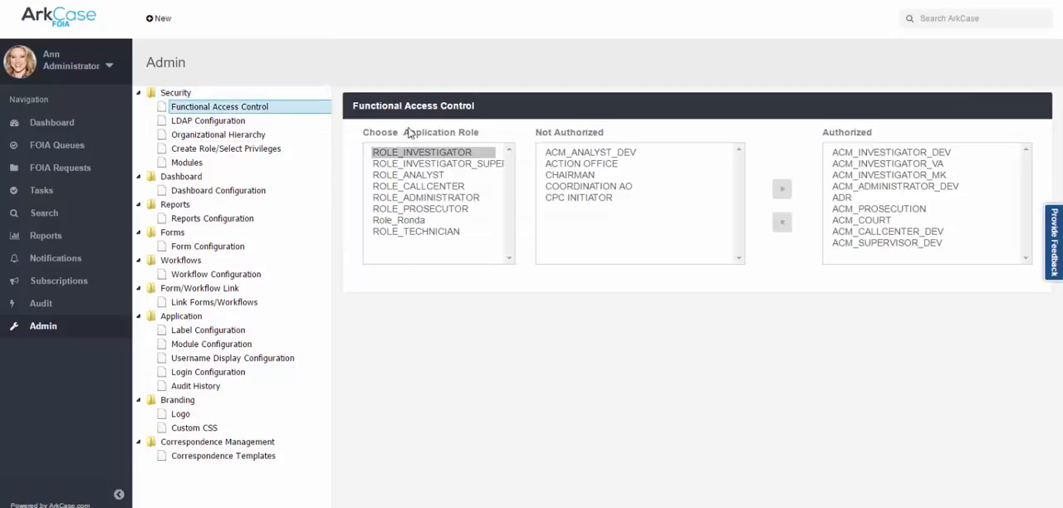
pyautogui.click(258, 153)
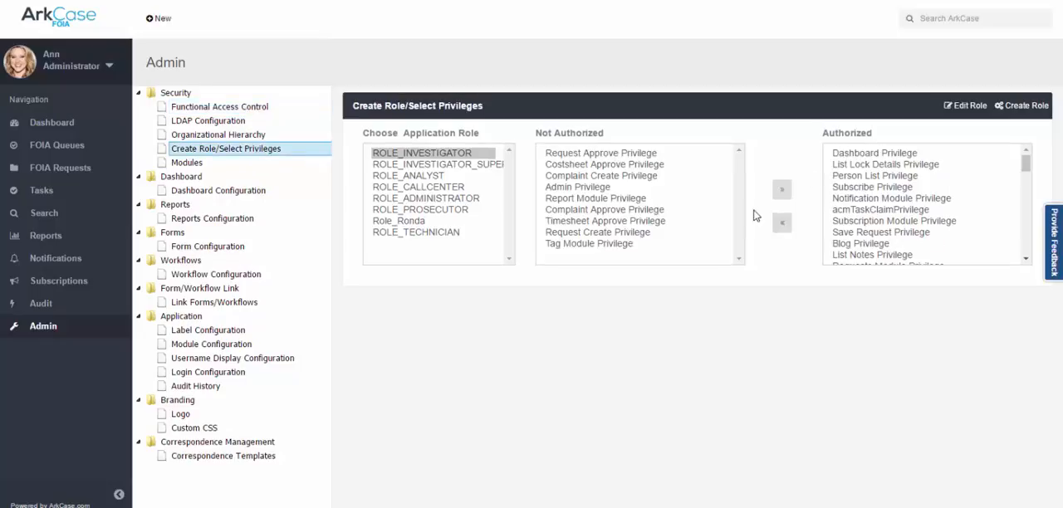
pyautogui.click(247, 110)
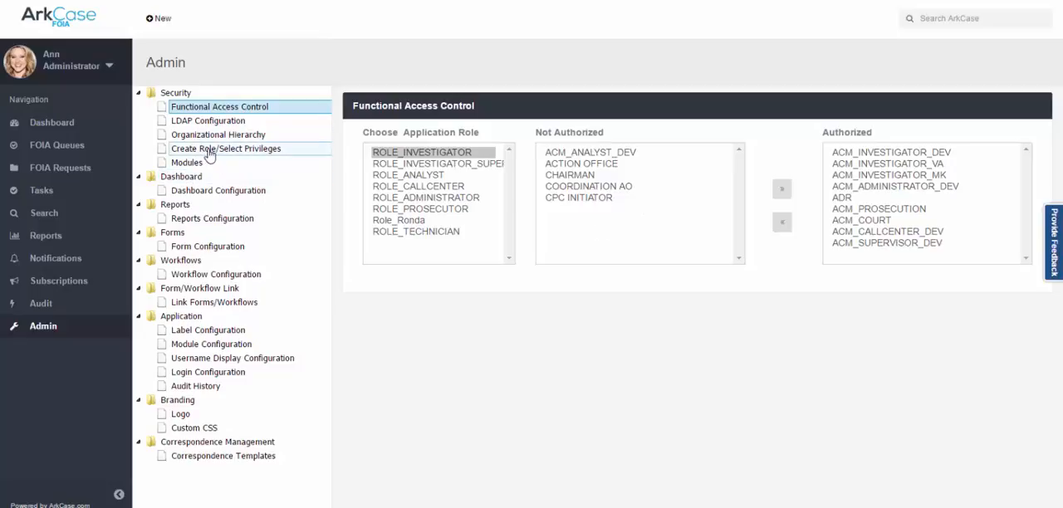
# In Dashboard Configuration, examine the authorized groups for the Active FOIA Requests by Queue, My Requests and Team Workload widgets.
pyautogui.click(211, 193)
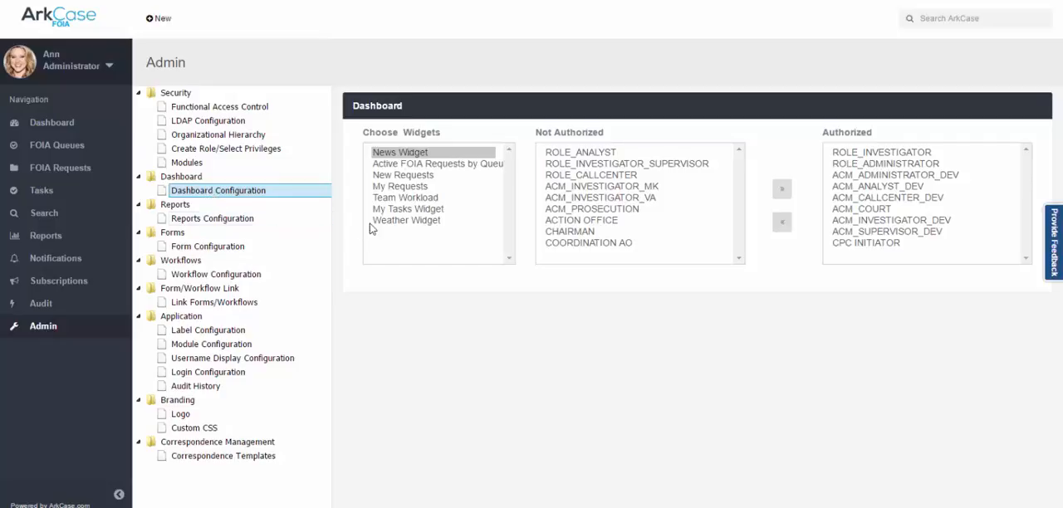
pyautogui.click(419, 164)
pyautogui.click(417, 187)
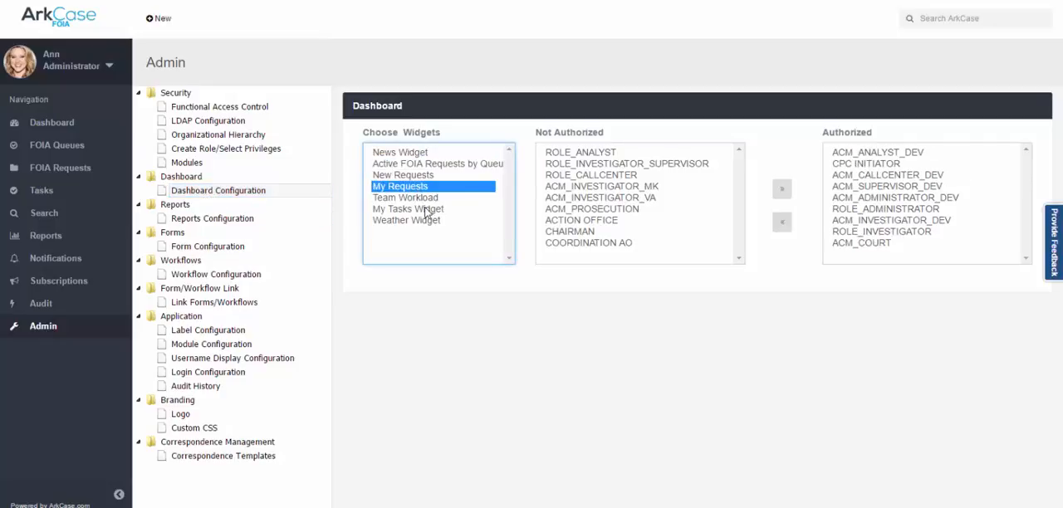
pyautogui.click(425, 198)
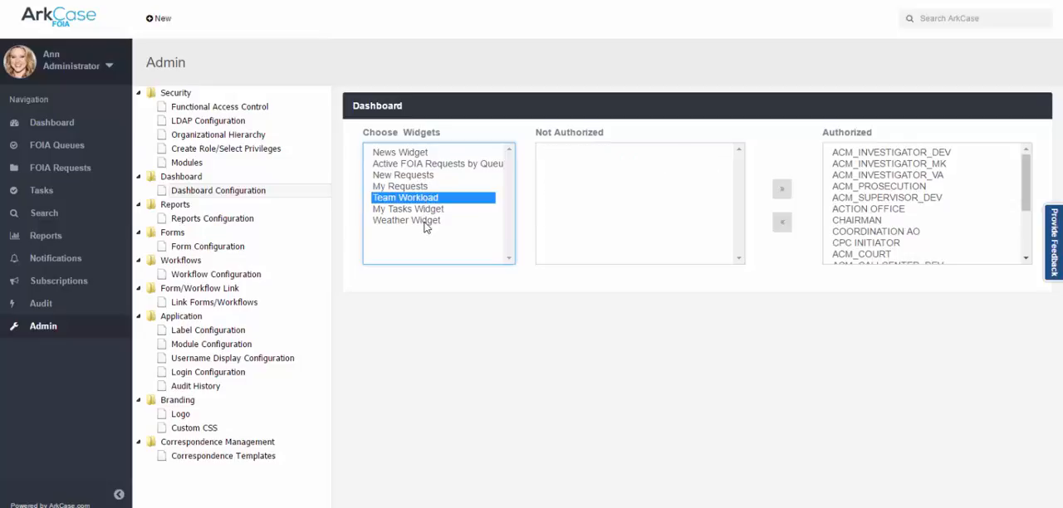
# Put the dashboard in edit mode, view the list of widgets that can be added, and close it without adding any.
pyautogui.click(57, 126)
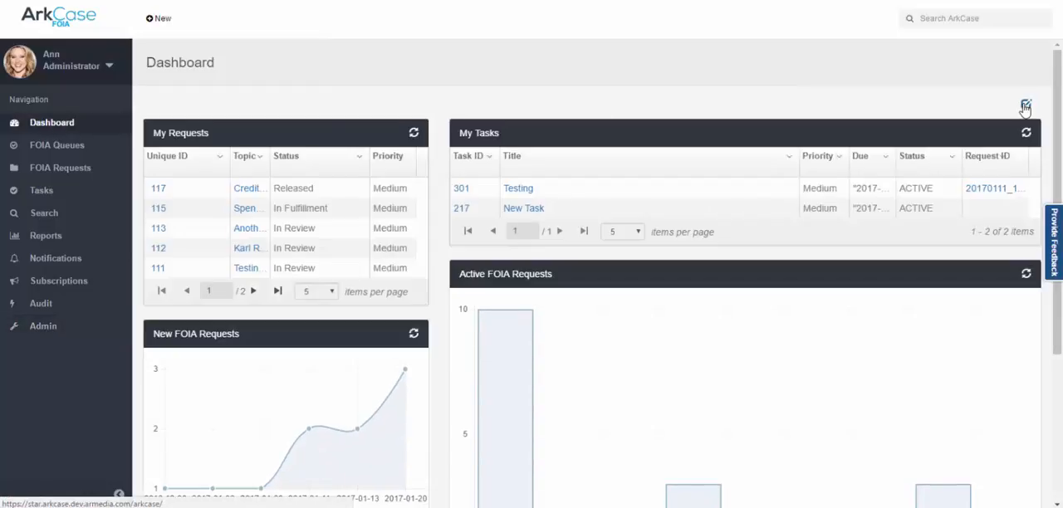
pyautogui.click(1025, 104)
pyautogui.click(986, 104)
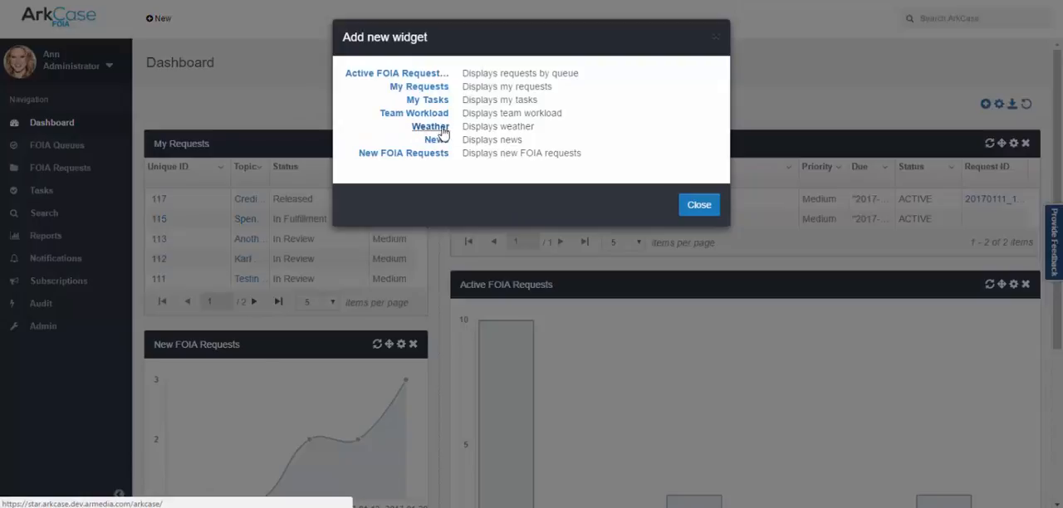
pyautogui.click(712, 207)
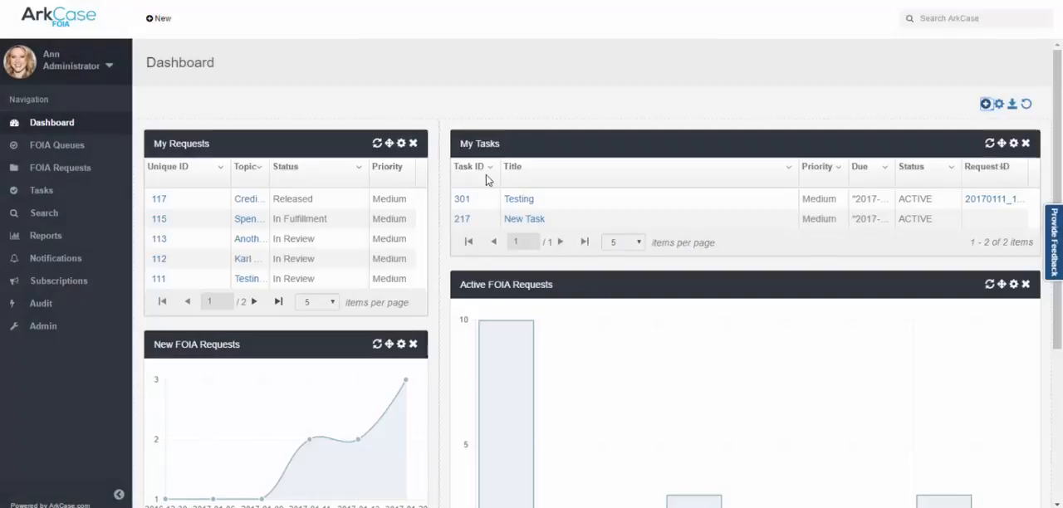
# In the Admin area's Dashboard Configuration, revoke the Weather Widget authorization from every authorized role and group.
pyautogui.click(43, 328)
pyautogui.click(218, 190)
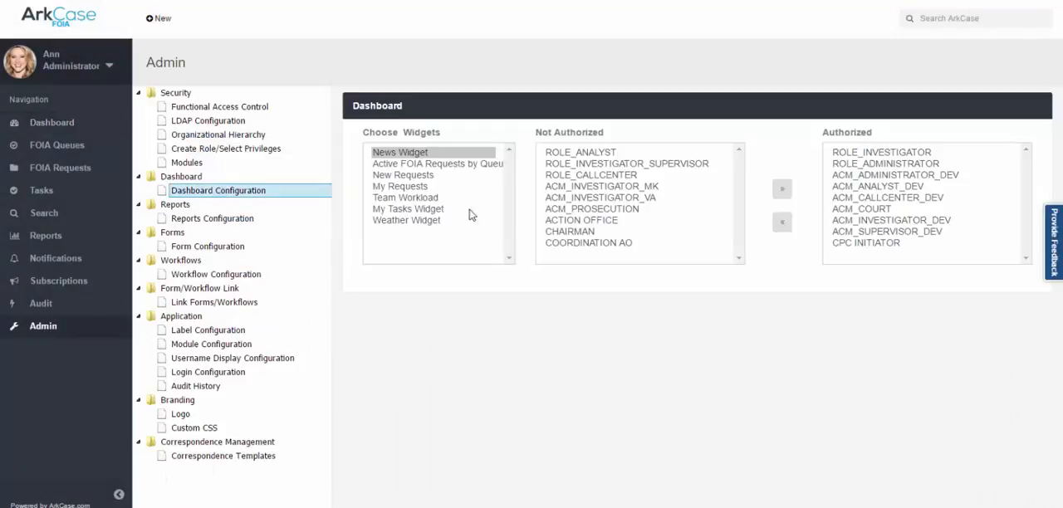
pyautogui.click(412, 220)
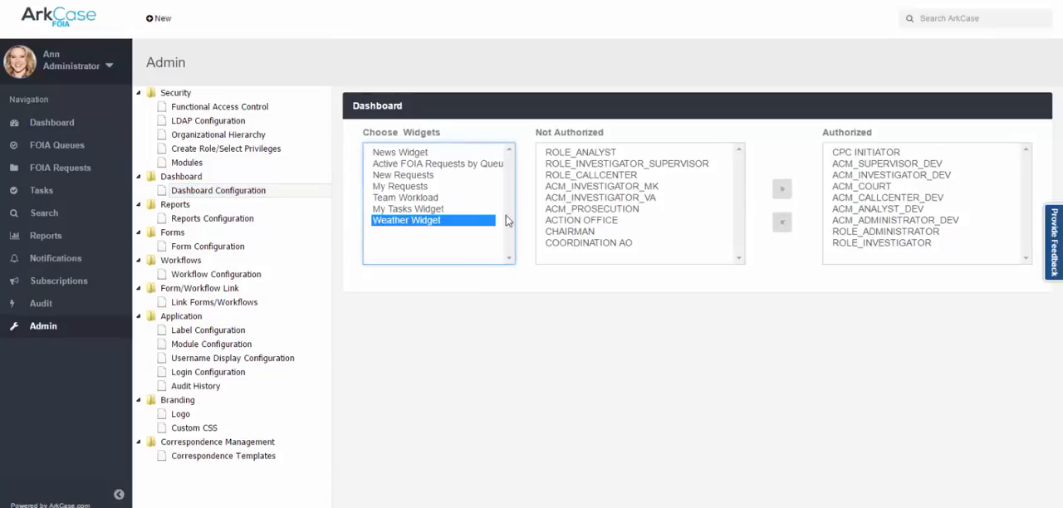
pyautogui.click(918, 221)
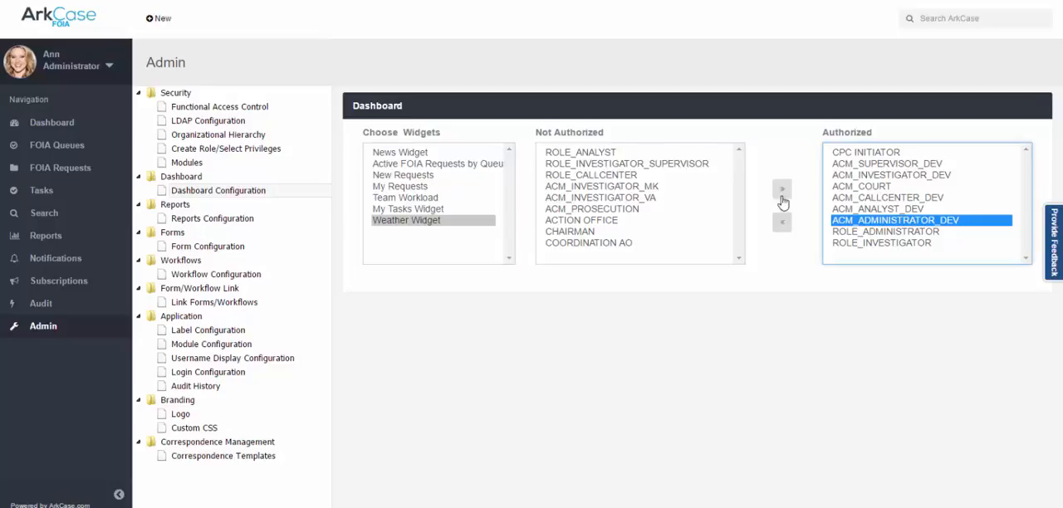
pyautogui.click(891, 154)
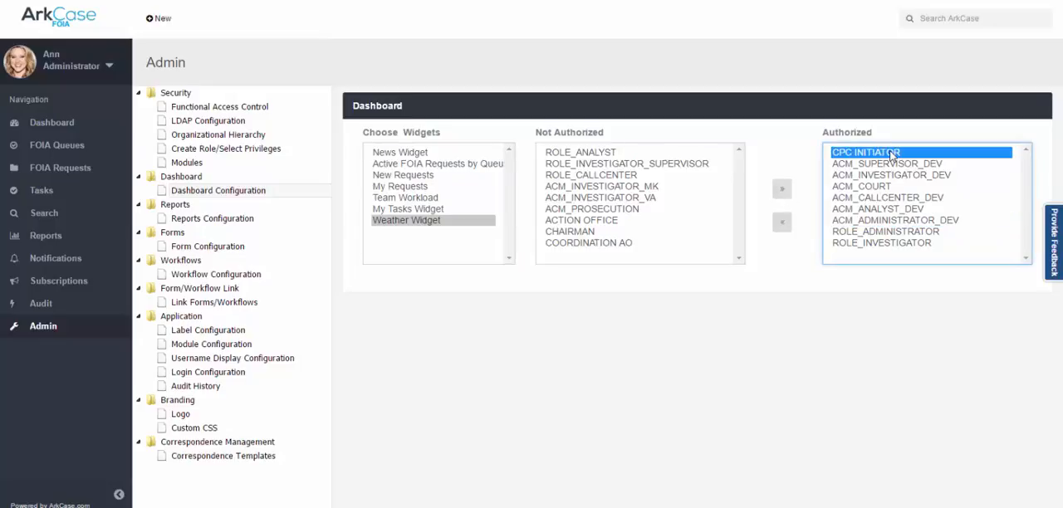
pyautogui.hotkey('shift', 'Down')
pyautogui.hotkey('shift', 'Down')
pyautogui.hotkey('shift', 'Down')
pyautogui.hotkey('shift', 'Down')
pyautogui.hotkey('shift', 'Down')
pyautogui.hotkey('shift', 'Down')
pyautogui.hotkey('shift', 'Down')
pyautogui.hotkey('shift', 'Down')
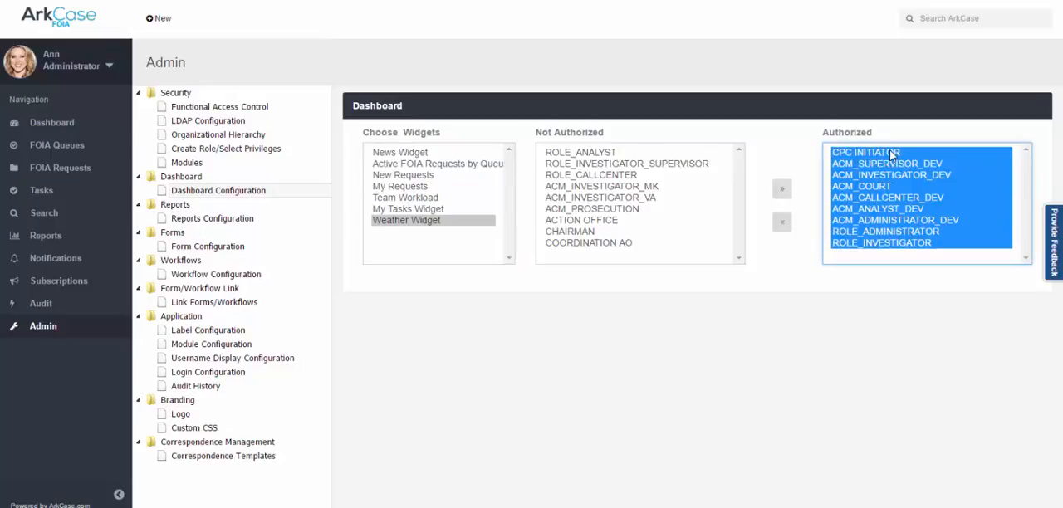
pyautogui.click(781, 222)
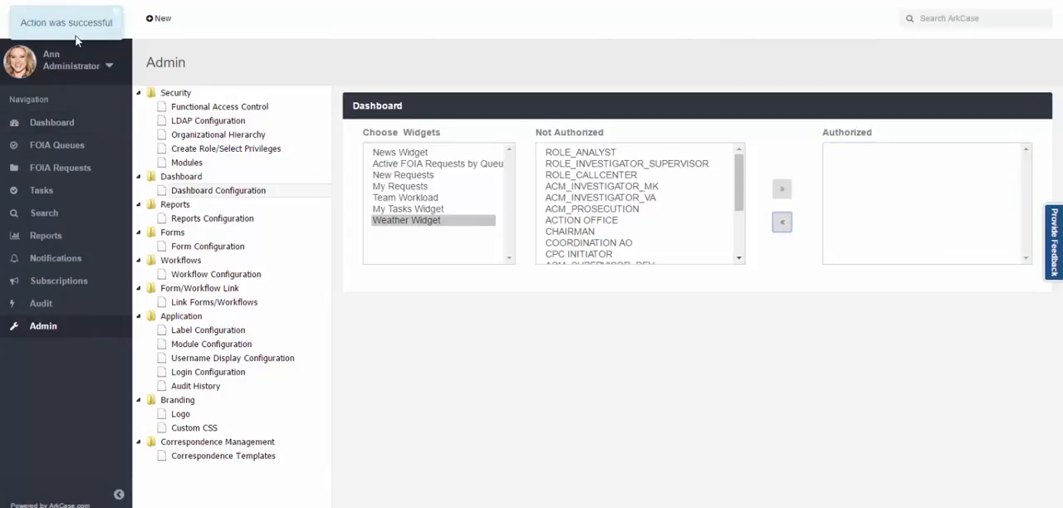
# Check the dashboard's list of addable widgets for the Weather widget, close the list and leave dashboard editing without changes.
pyautogui.click(52, 125)
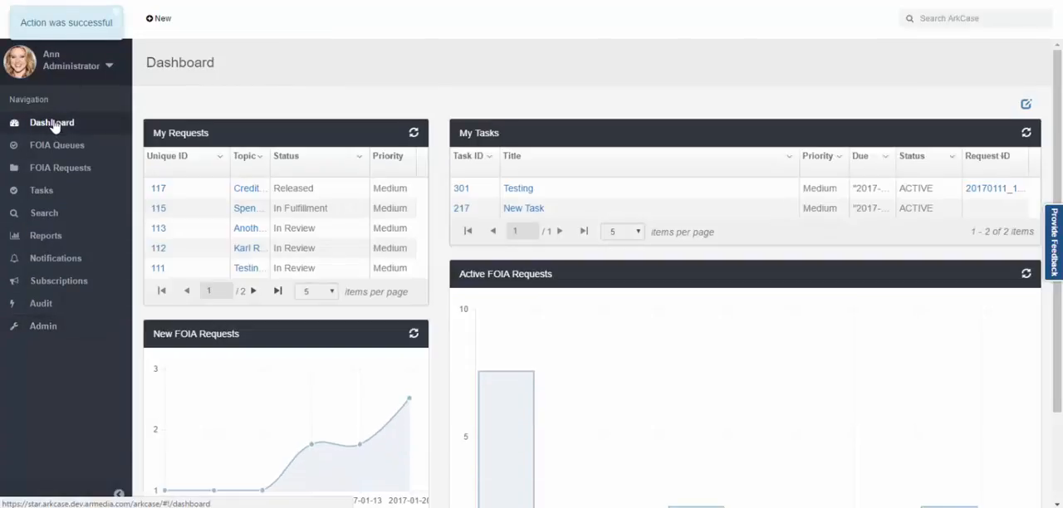
pyautogui.click(1025, 104)
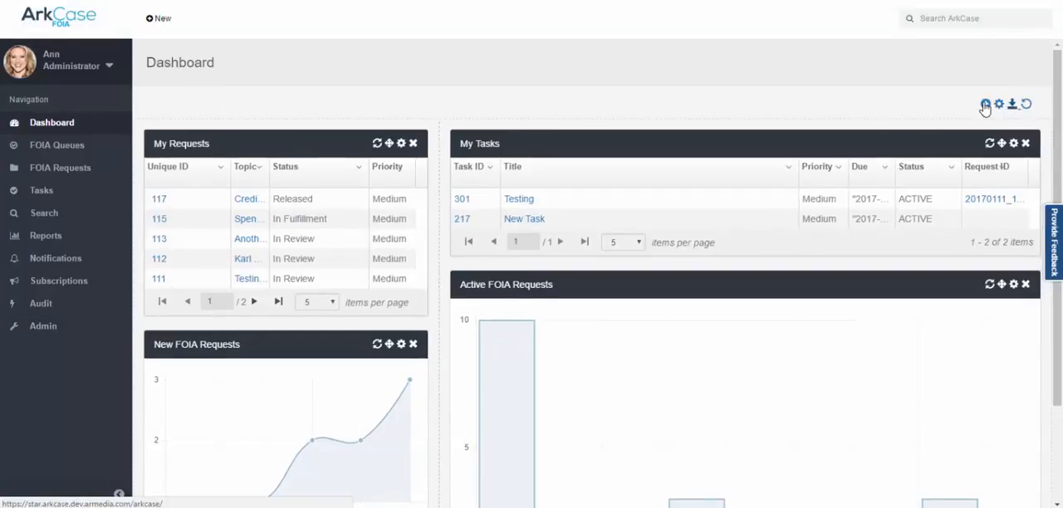
pyautogui.click(985, 104)
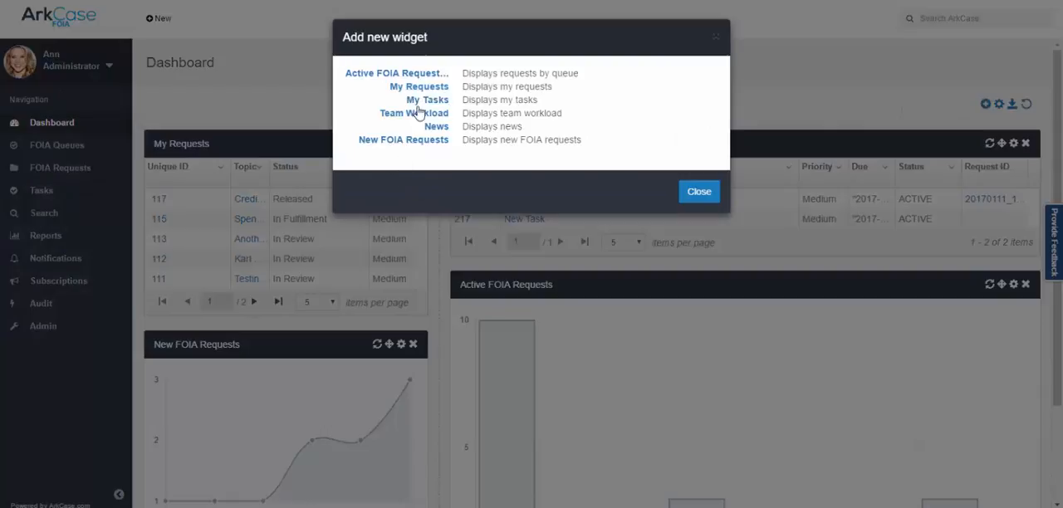
pyautogui.click(698, 200)
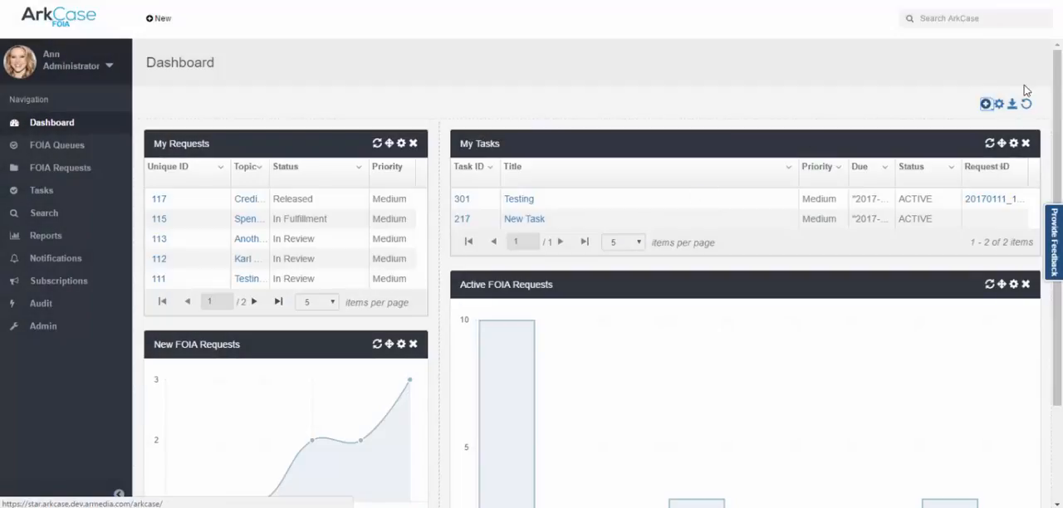
pyautogui.click(1025, 104)
# Open Reports Configuration in the Admin area and examine which groups are authorized for the FOIA Disposition Report.
pyautogui.click(43, 326)
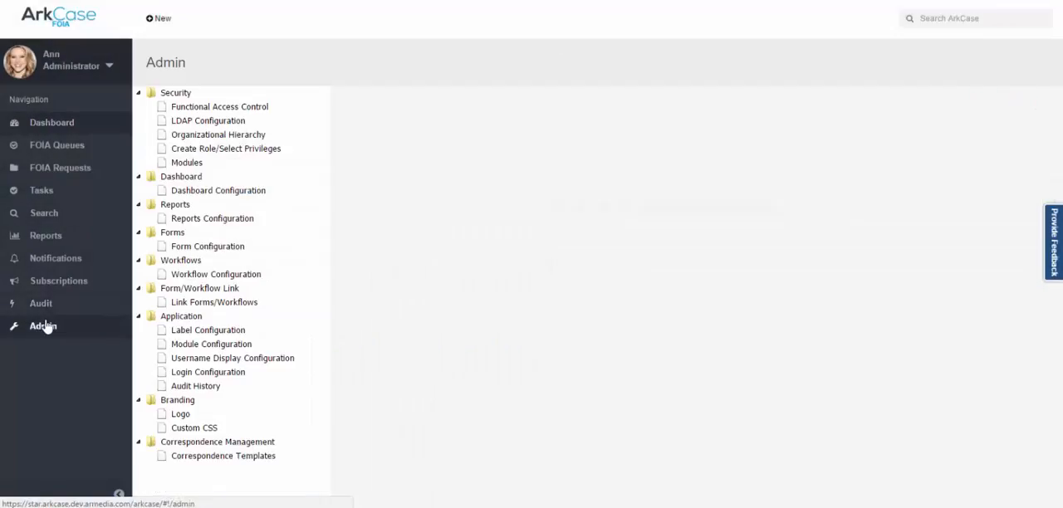
pyautogui.click(231, 220)
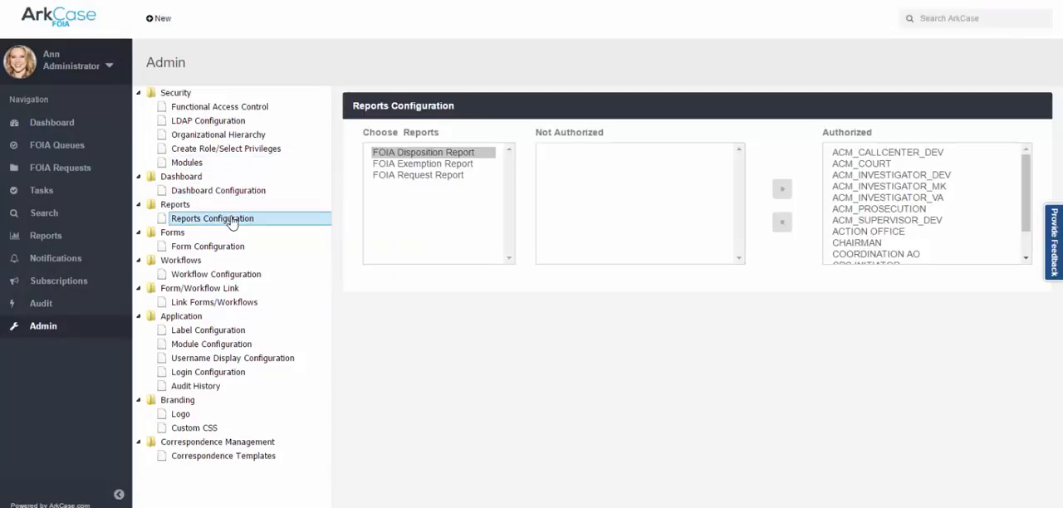
# In the security Modules settings, revoke the Notifications module authorization from all authorized roles.
pyautogui.click(193, 163)
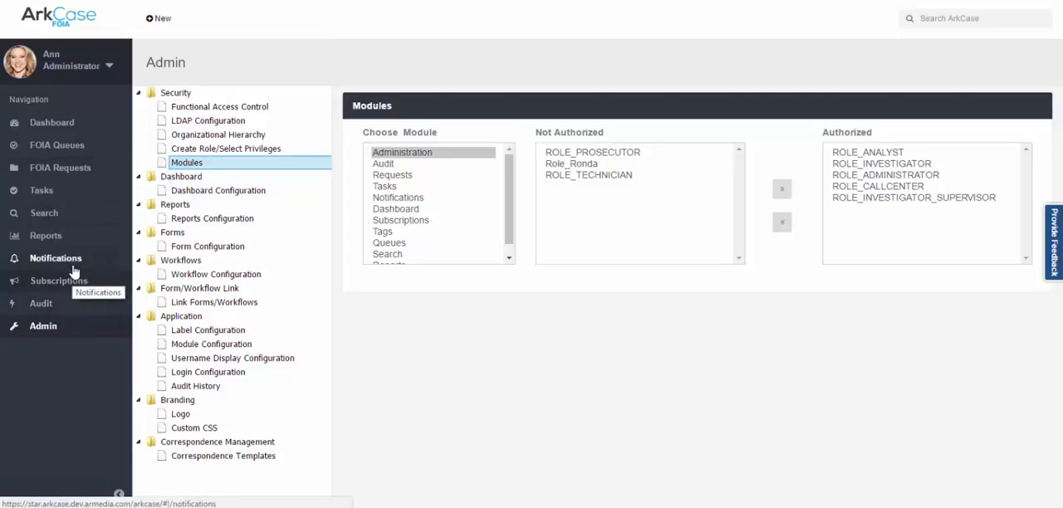
pyautogui.click(407, 197)
pyautogui.click(900, 152)
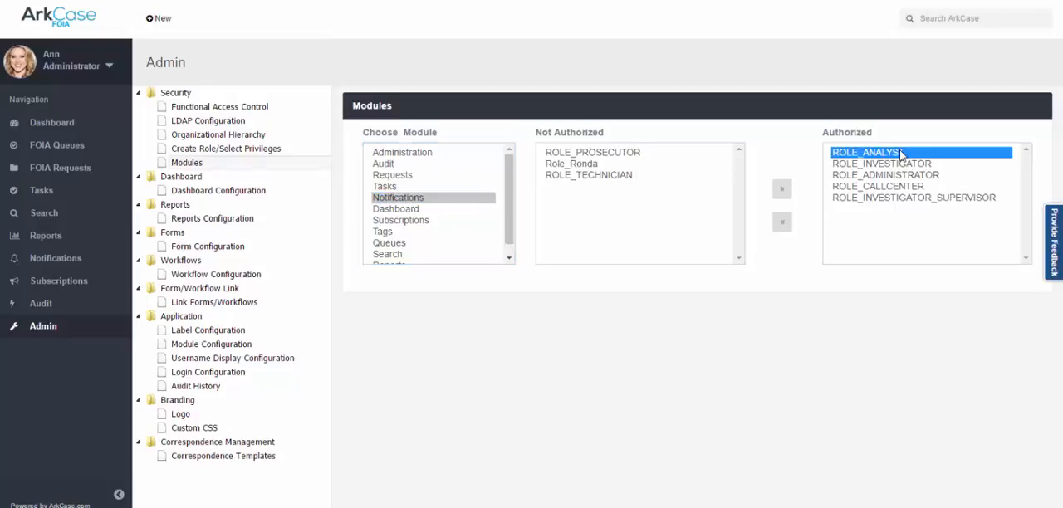
pyautogui.hotkey('shift', 'Down')
pyautogui.hotkey('shift', 'End')
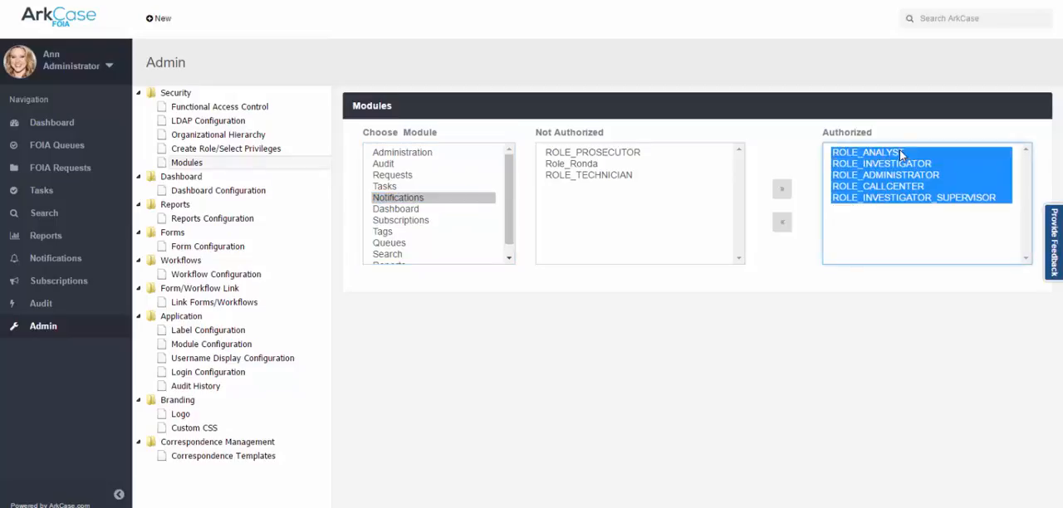
pyautogui.click(782, 224)
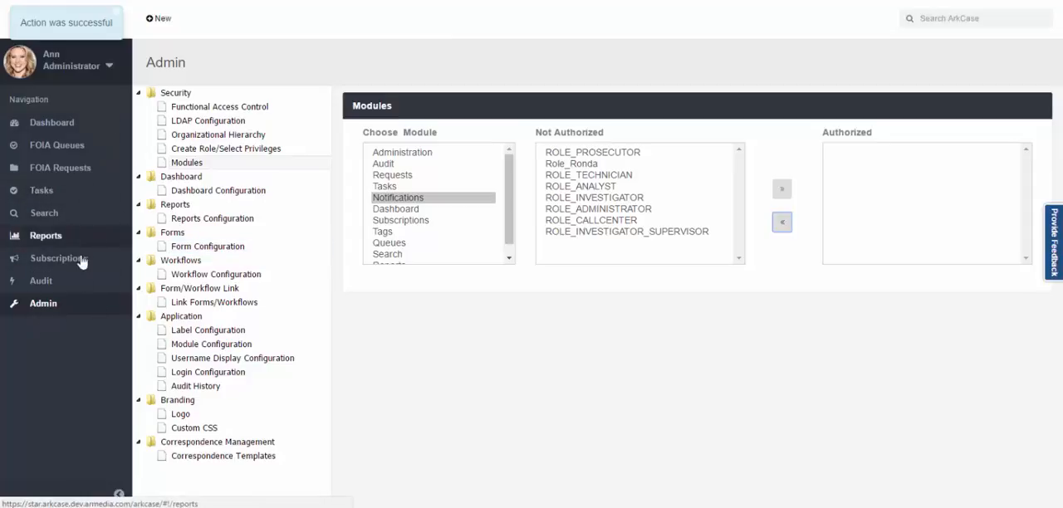
# View the Form Configuration, Workflow Configuration and Link Forms/Workflows administration pages.
pyautogui.click(234, 254)
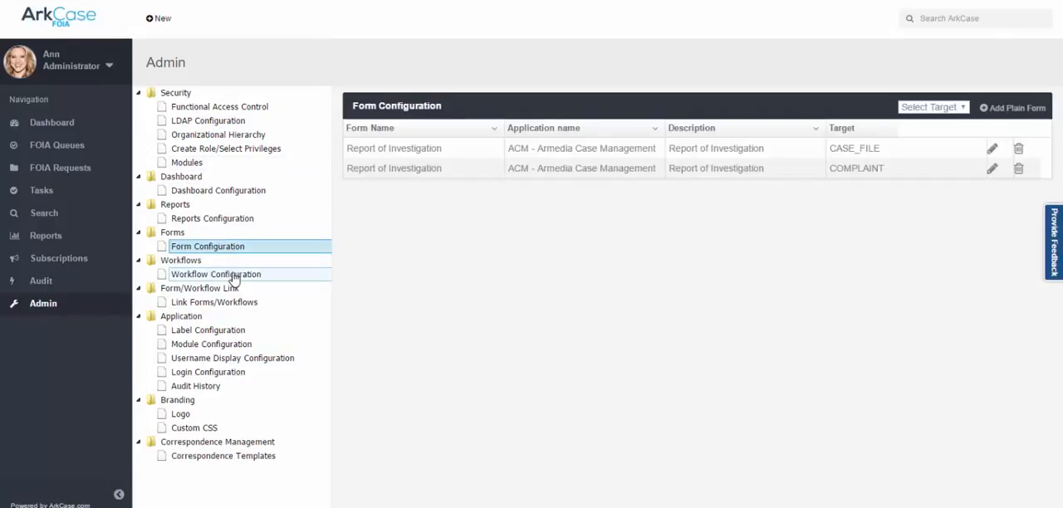
pyautogui.click(234, 277)
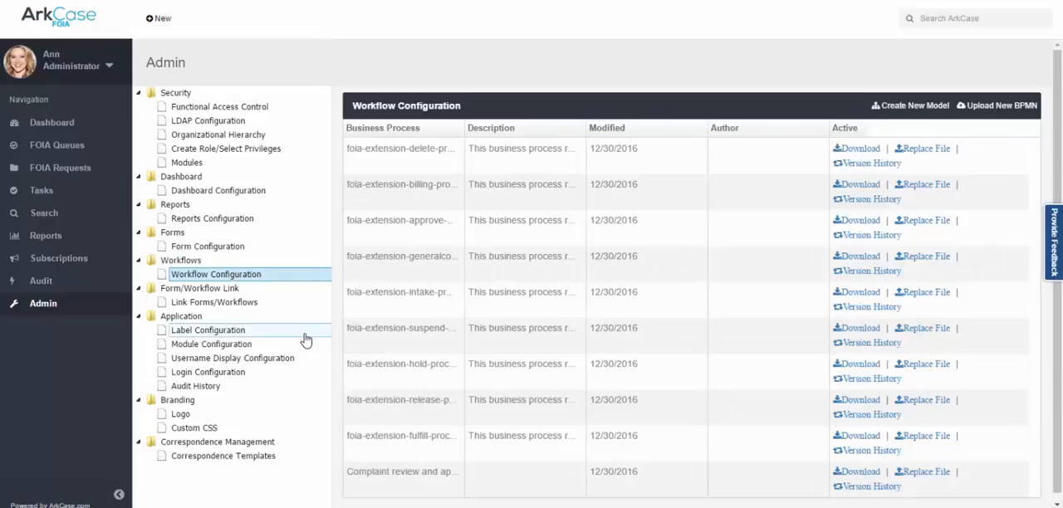
pyautogui.click(238, 305)
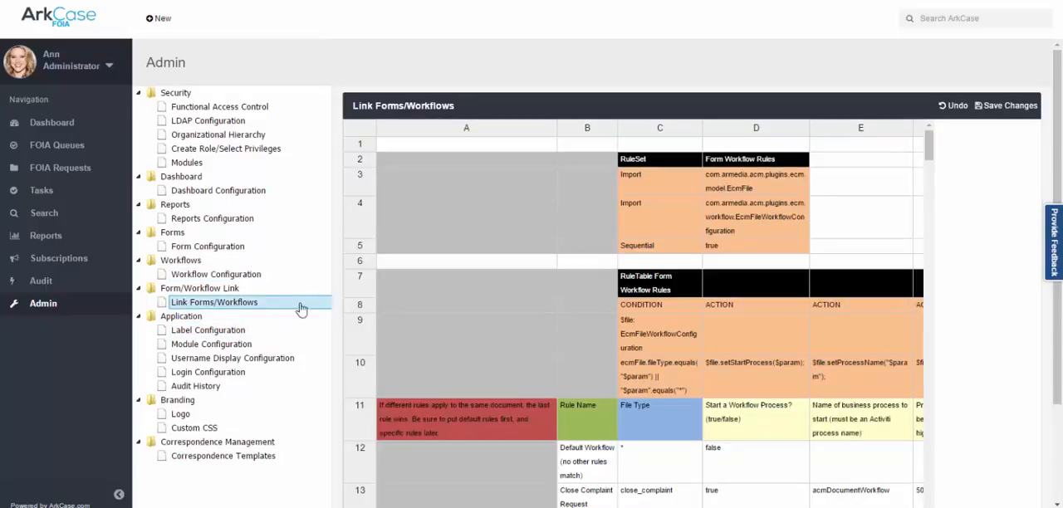
# Look over the form/workflow rule table and the interface labels, including the new-item options and the FOIA Queues page.
pyautogui.scroll(-2, 548, 349)
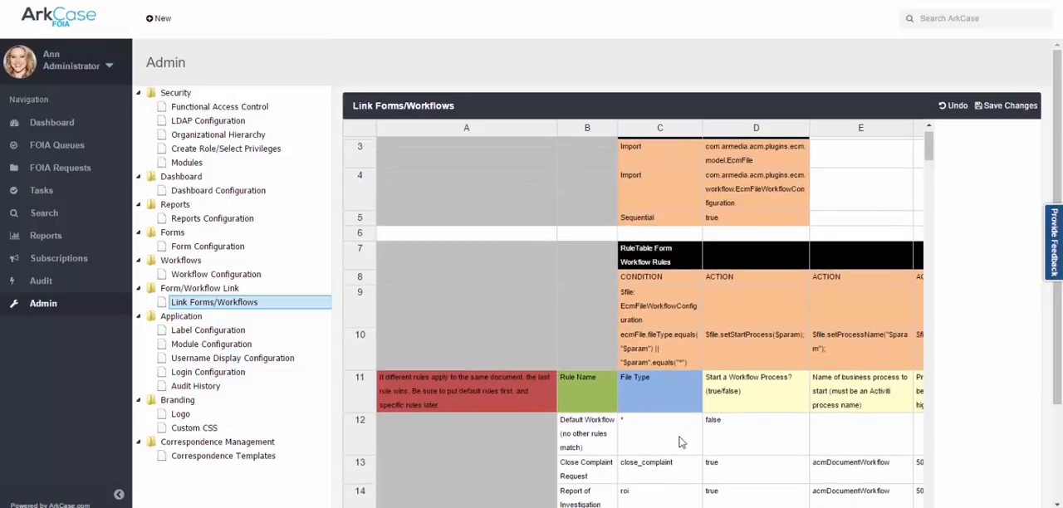
pyautogui.click(225, 332)
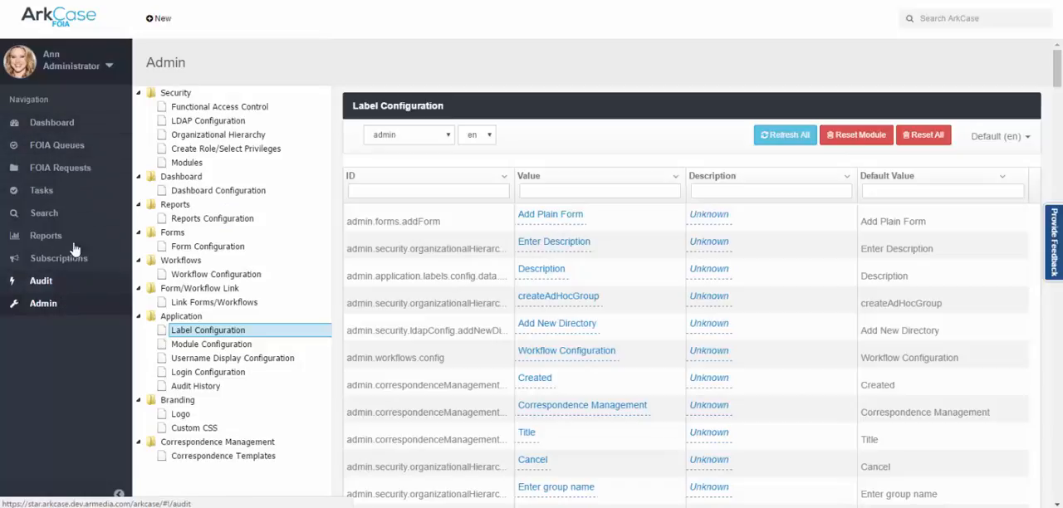
pyautogui.click(152, 33)
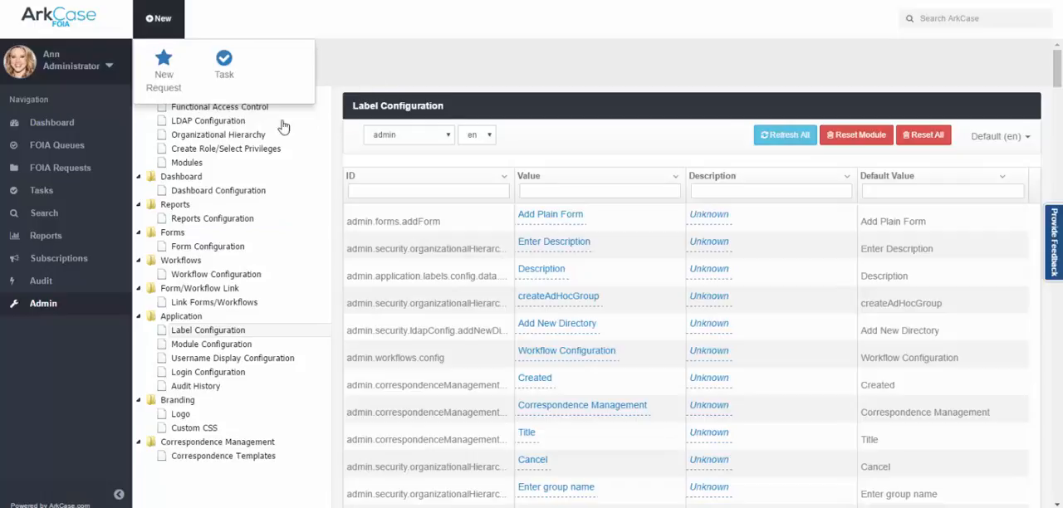
pyautogui.click(96, 147)
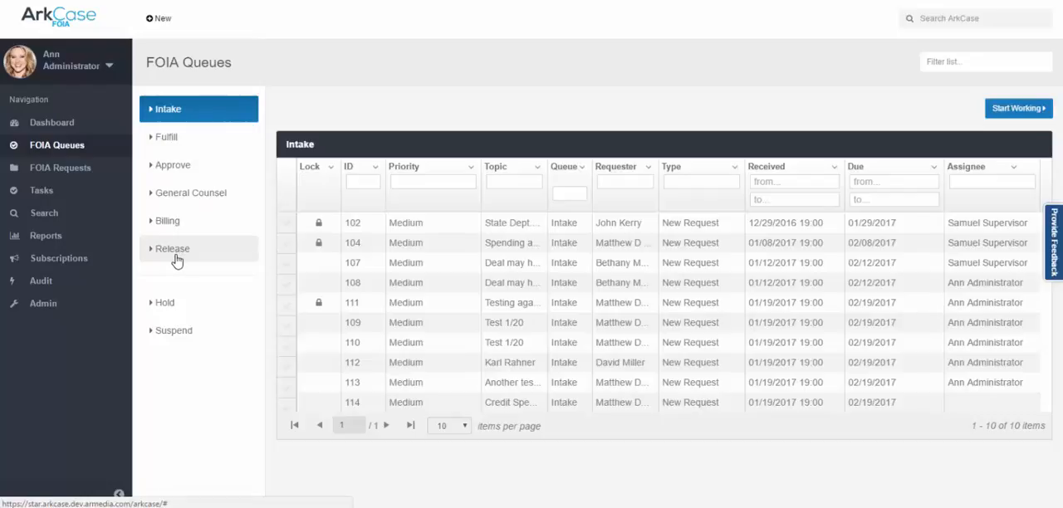
# Open Label Configuration in the Admin area, select the core module and filter the label values by "Rep".
pyautogui.click(68, 304)
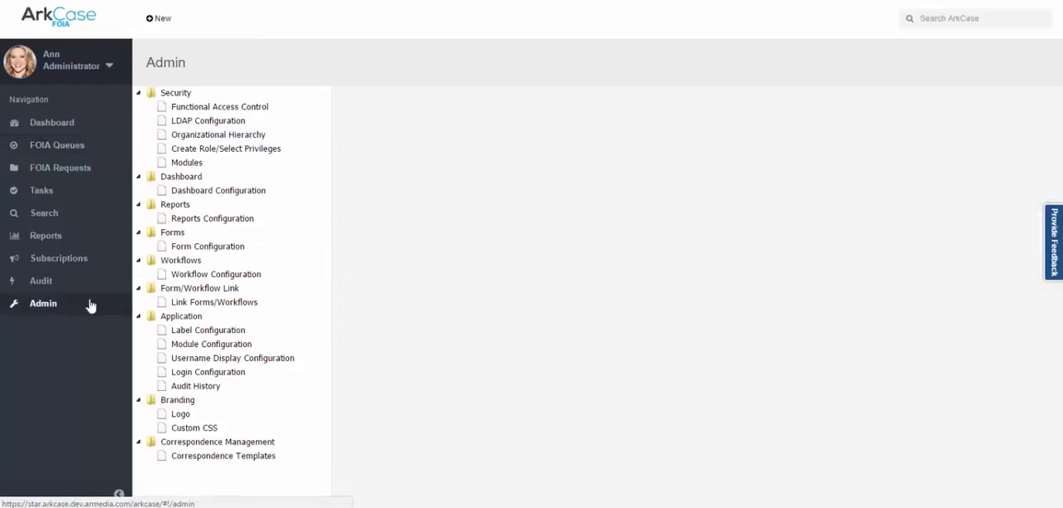
pyautogui.click(213, 331)
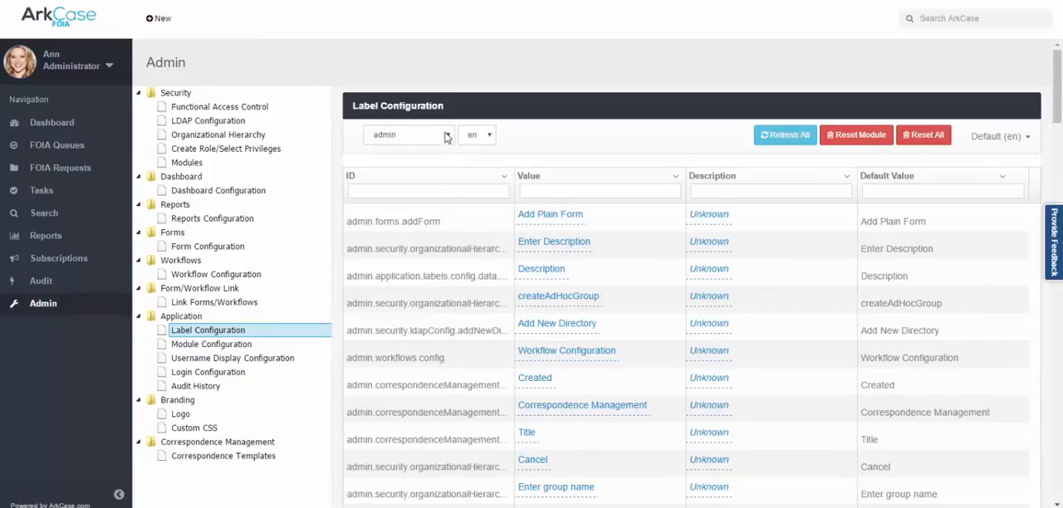
pyautogui.click(449, 136)
pyautogui.click(407, 202)
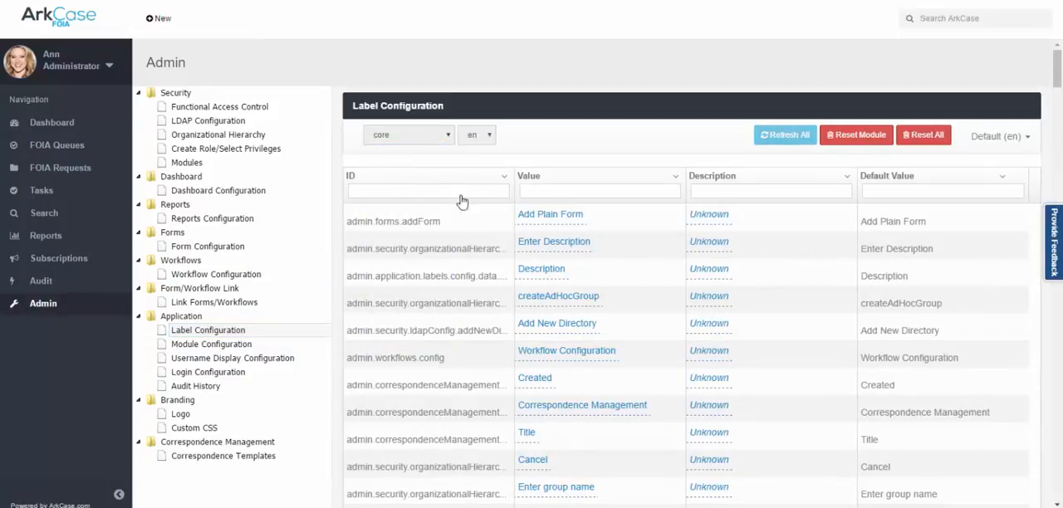
pyautogui.click(559, 192)
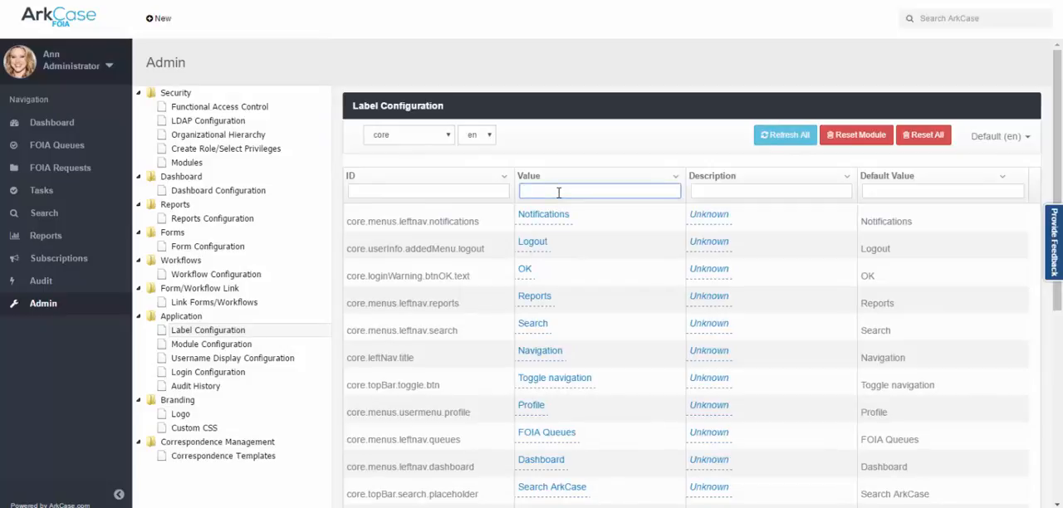
pyautogui.write('Rep')
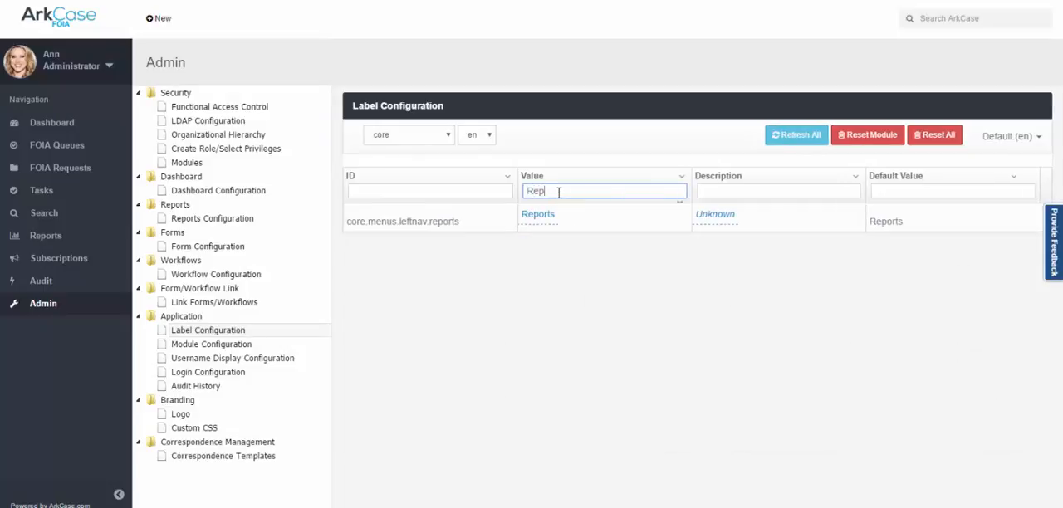
# Change the value of the core.menus.leftnav.reports label to "FOIA Reports" and confirm it.
pyautogui.click(541, 216)
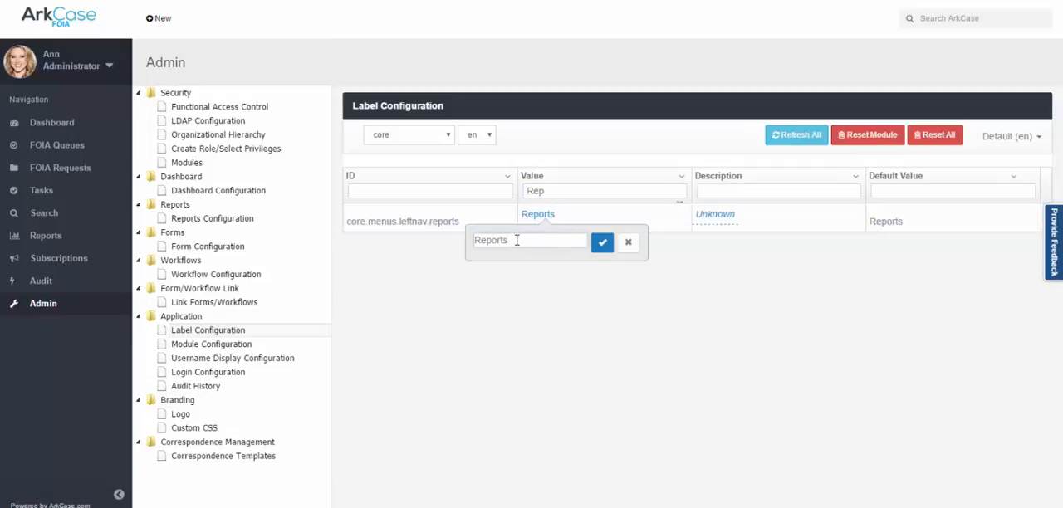
pyautogui.write('FOIA')
pyautogui.click(602, 241)
# Log out and log back in with the saved account username and password to reload the navigation labels.
pyautogui.click(108, 66)
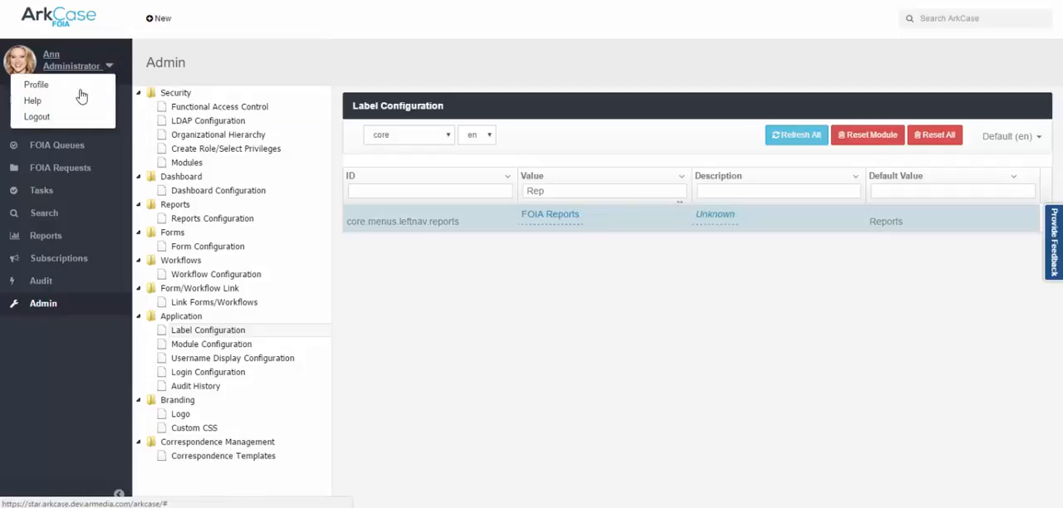
pyautogui.click(64, 113)
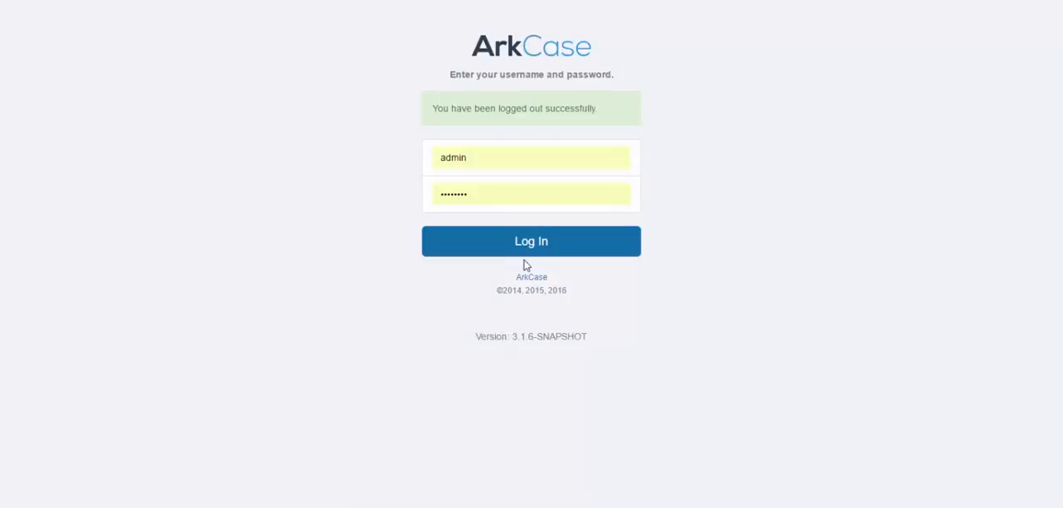
pyautogui.click(524, 250)
pyautogui.moveTo(496, 162); pyautogui.dragTo(414, 163)
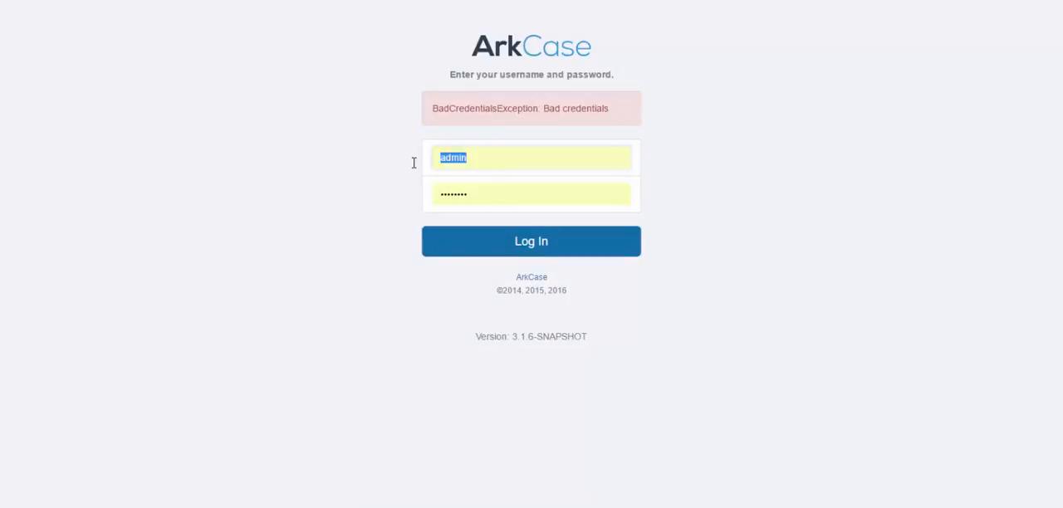
pyautogui.write('a')
pyautogui.click(460, 225)
pyautogui.click(483, 251)
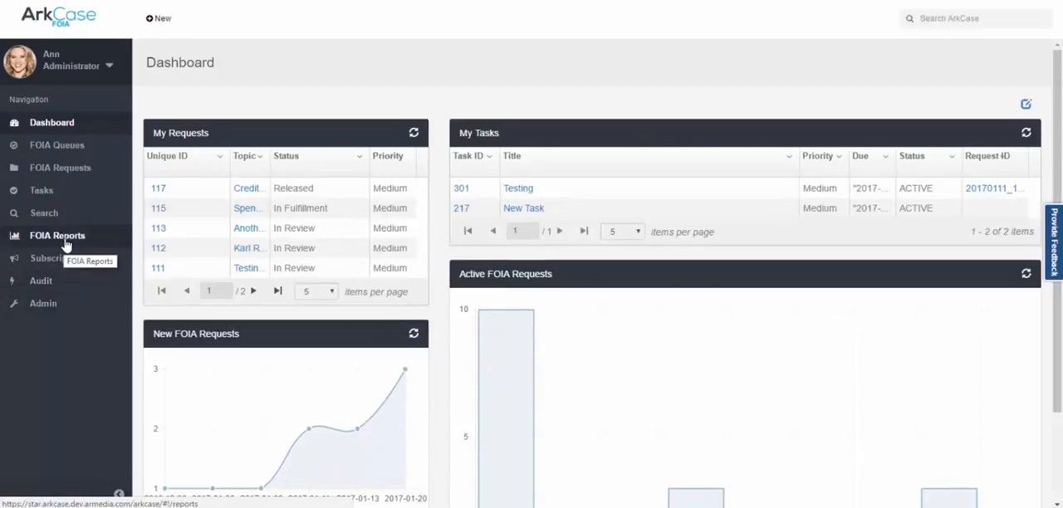
# View the Audit History, Logo and Custom CSS administration pages and return to the Dashboard.
pyautogui.click(50, 309)
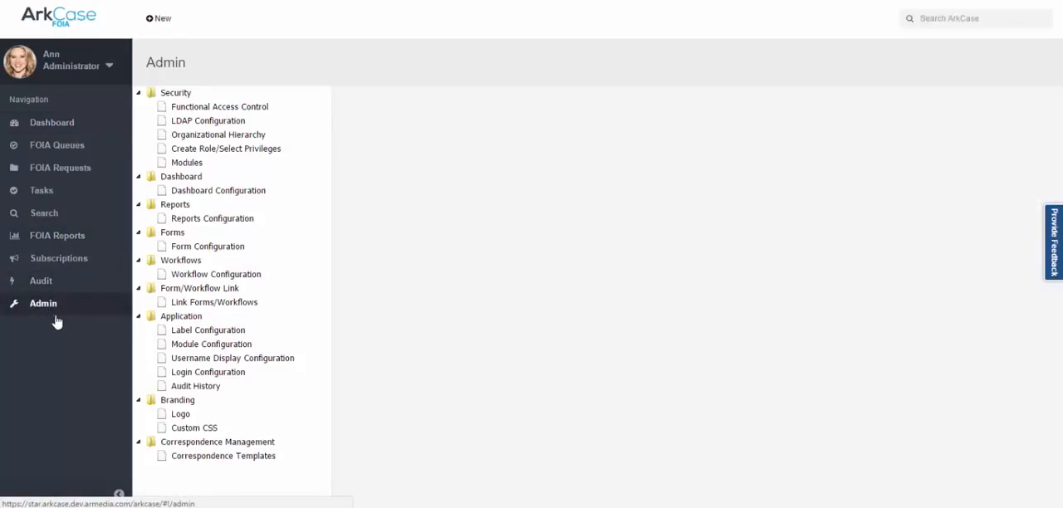
pyautogui.click(204, 392)
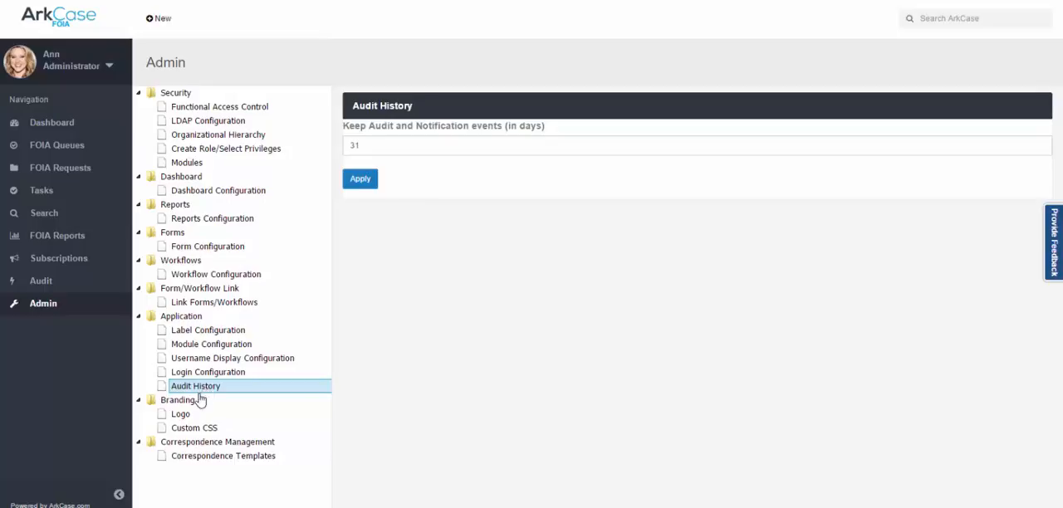
pyautogui.click(185, 412)
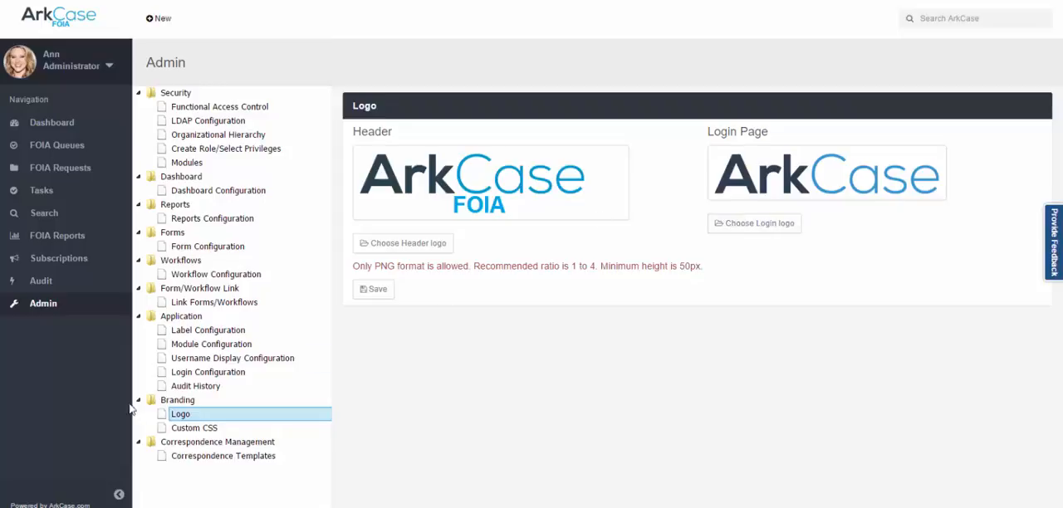
pyautogui.click(186, 431)
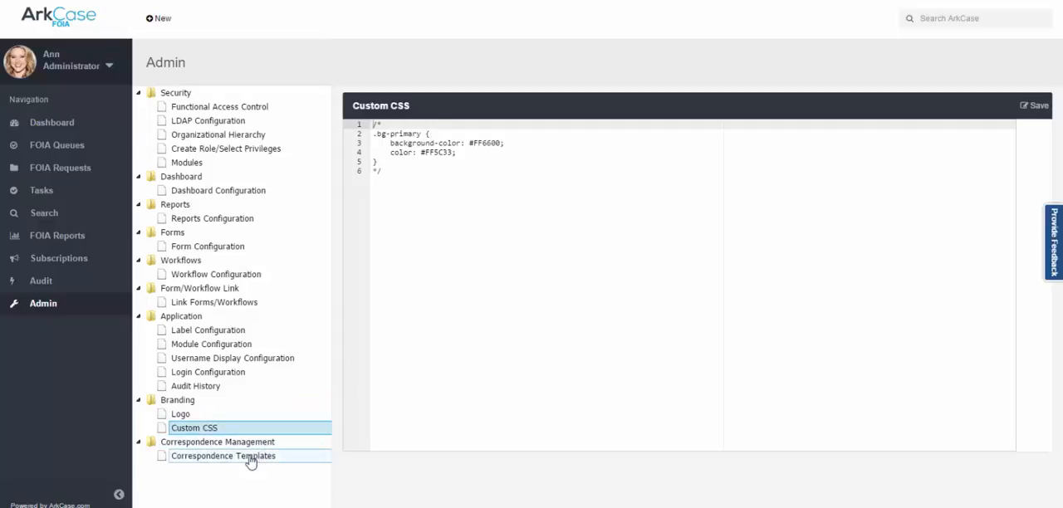
pyautogui.click(54, 123)
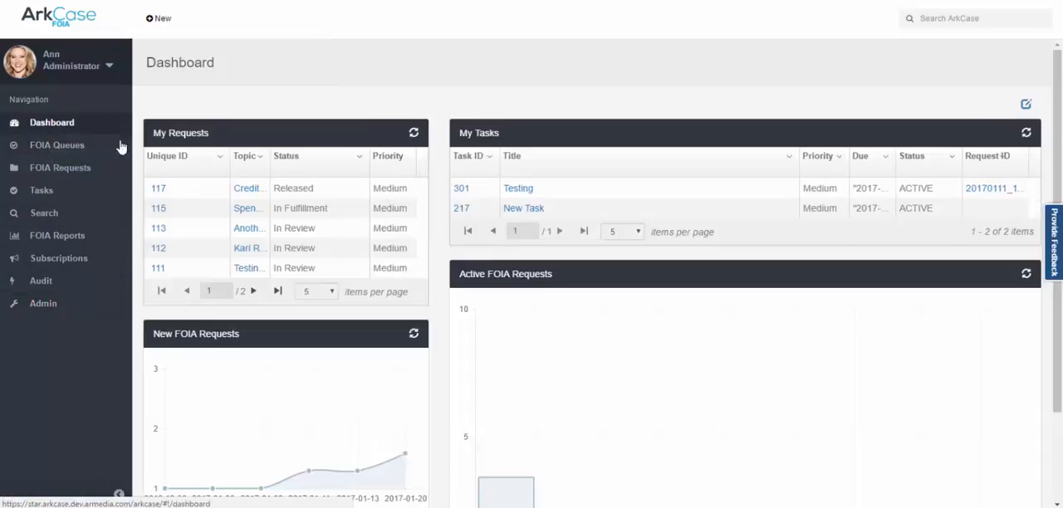